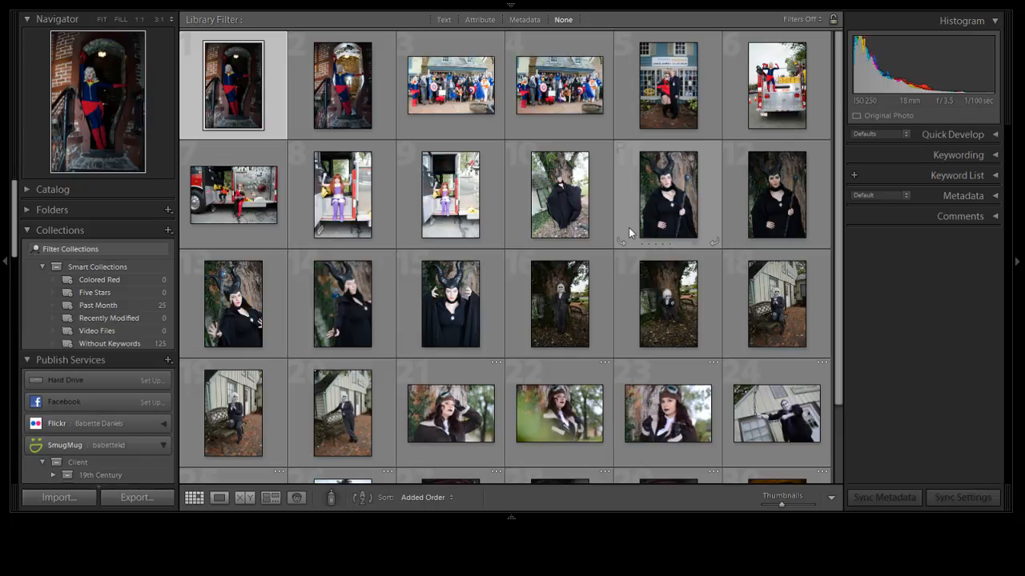
Look through the imported photos, enlarging the fire truck shots.
{"action": "scroll", "coordinate": [454, 274], "scroll_direction": "down", "scroll_amount": 3}
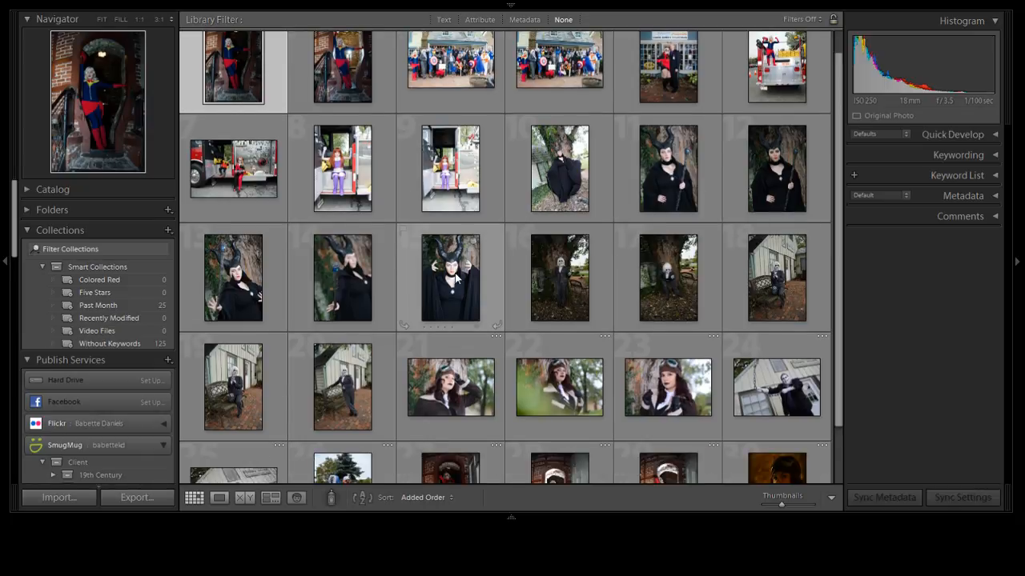
{"action": "scroll", "coordinate": [455, 275], "scroll_direction": "up", "scroll_amount": 3}
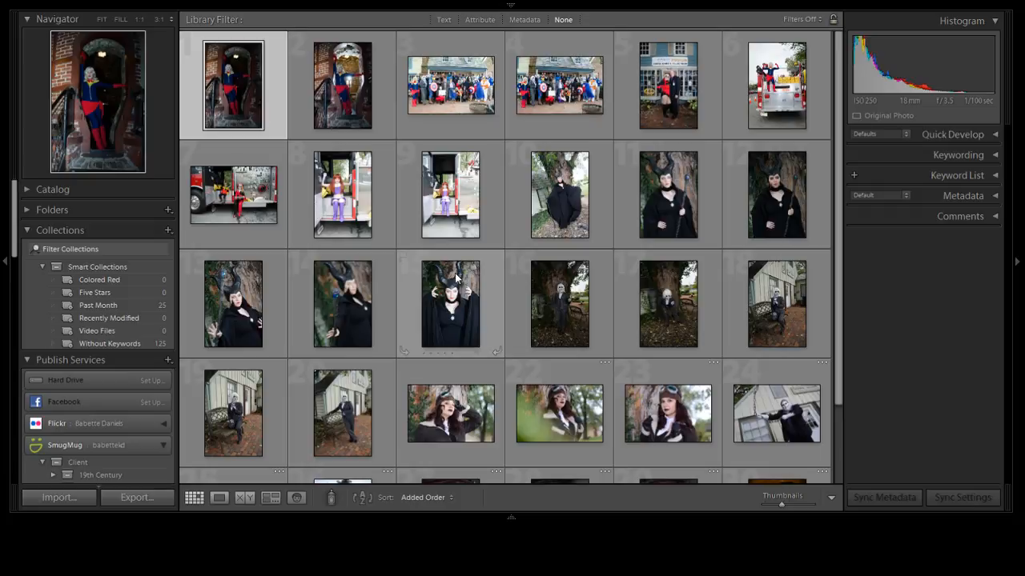
{"action": "double_click", "coordinate": [252, 208]}
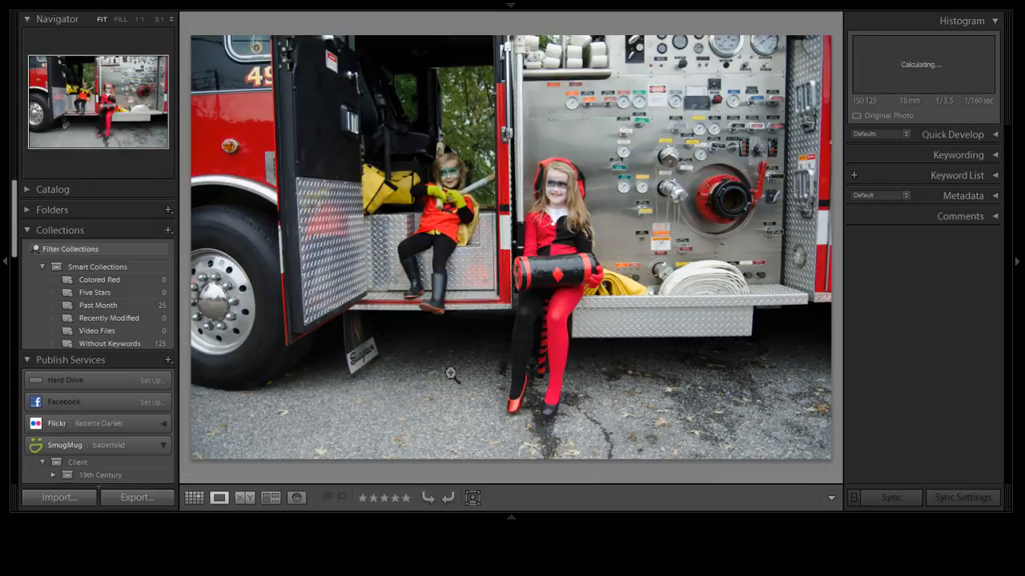
{"action": "mouse_move", "coordinate": [440, 512]}
{"action": "left_click", "coordinate": [401, 488]}
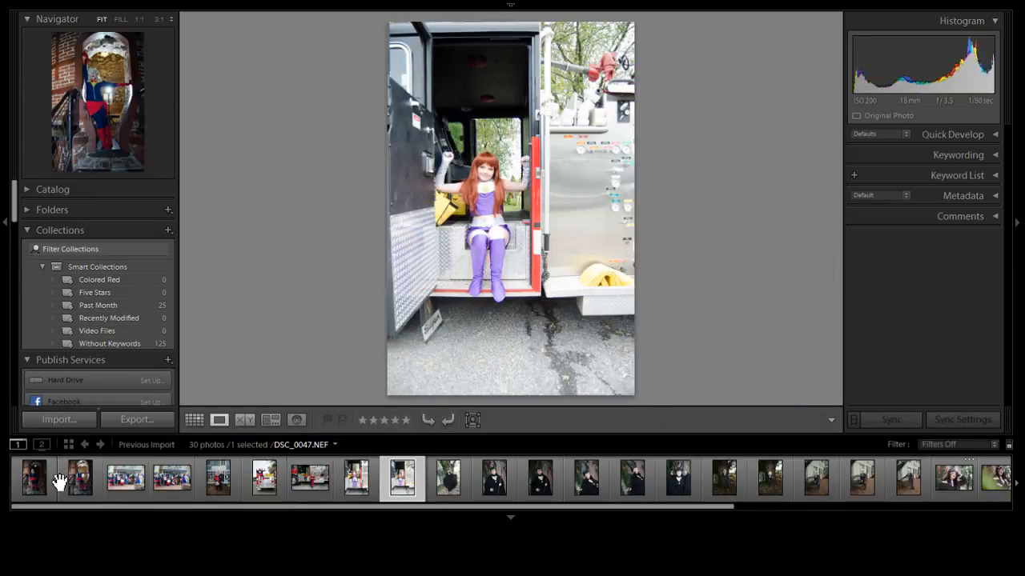
{"action": "scroll", "coordinate": [200, 482], "scroll_direction": "down", "scroll_amount": 5}
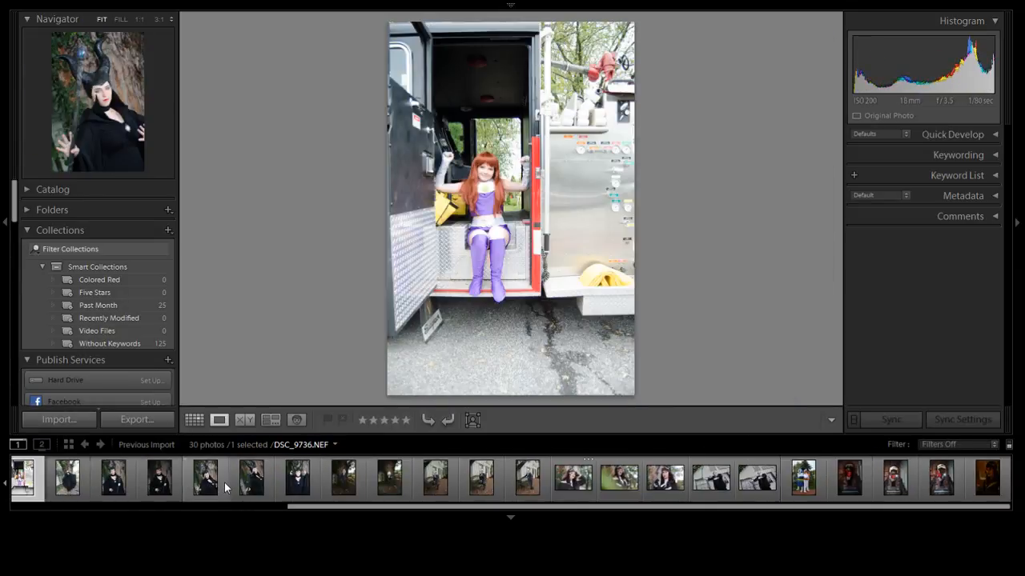
{"action": "scroll", "coordinate": [226, 484], "scroll_direction": "up", "scroll_amount": 5}
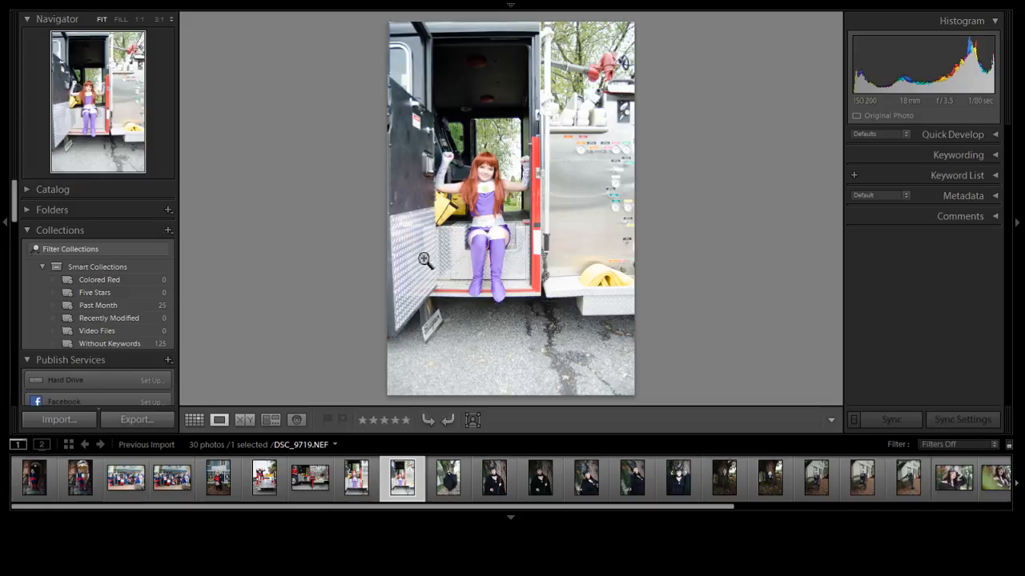
Open the first photo, the costumed woman in the brick archway, in the Develop module with the filmstrip hidden.
{"action": "left_click", "coordinate": [32, 484]}
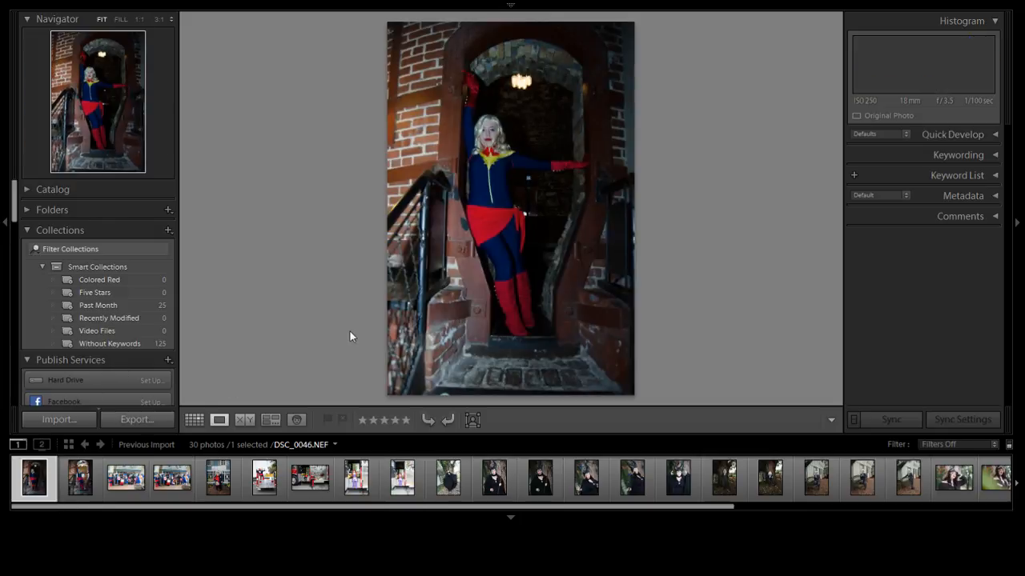
{"action": "left_click", "coordinate": [544, 517]}
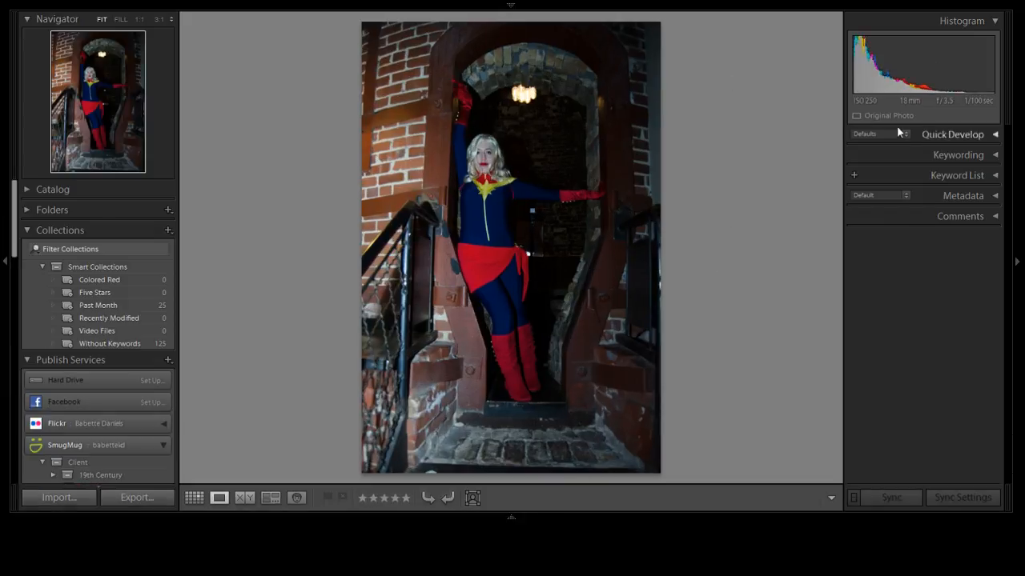
{"action": "left_click", "coordinate": [669, 6]}
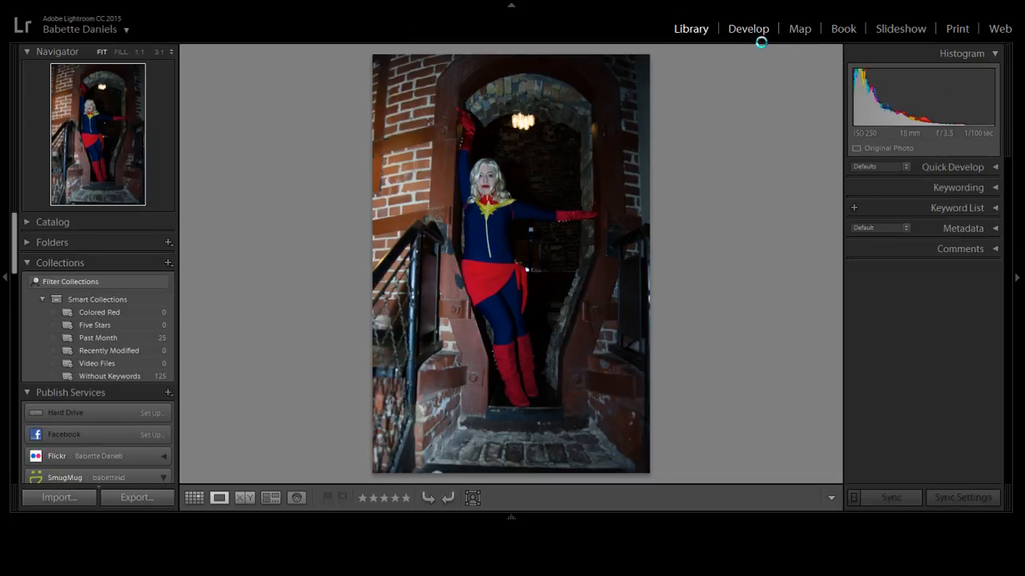
{"action": "left_click", "coordinate": [759, 38]}
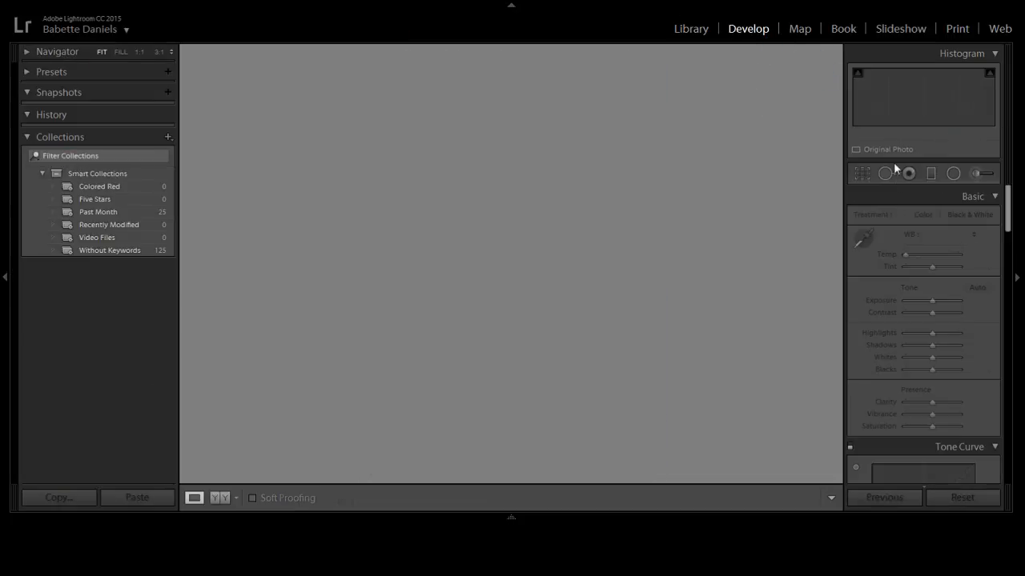
Straighten the photo to an angle of -1.89 and crop it at the original aspect ratio.
{"action": "left_click", "coordinate": [857, 172]}
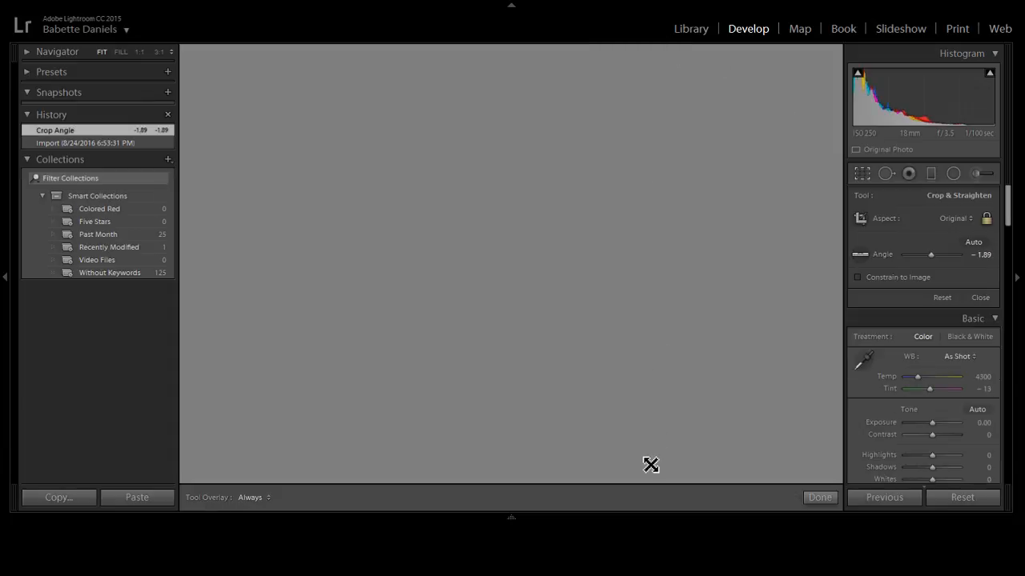
{"action": "left_click_drag", "start_coordinate": [582, 377], "coordinate": [391, 459]}
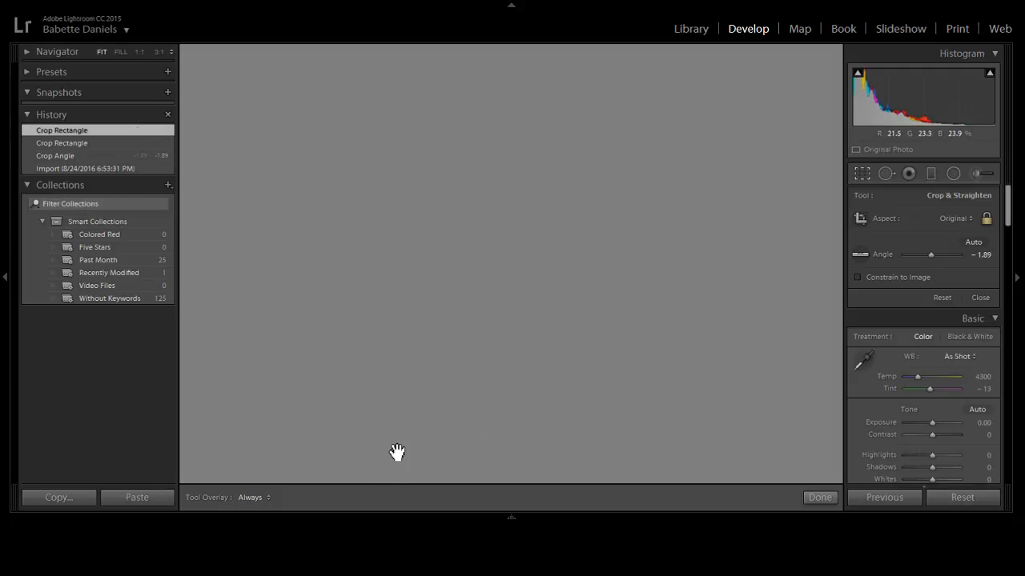
{"action": "key", "text": "Return"}
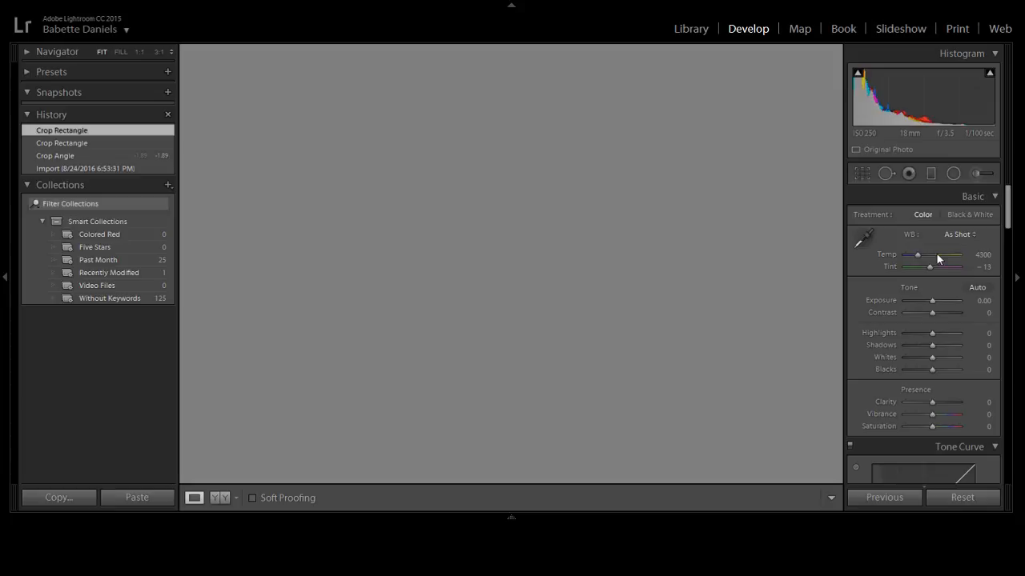
Set the photo's Highlights to -48, Shadows to +100, Contrast to +31 and Temp to 5214.
{"action": "mouse_move", "coordinate": [932, 333]}
{"action": "left_mouse_down"}
{"action": "mouse_move", "coordinate": [872, 336]}
{"action": "mouse_move", "coordinate": [985, 348]}
{"action": "mouse_move", "coordinate": [911, 334]}
{"action": "mouse_move", "coordinate": [919, 333]}
{"action": "left_mouse_up"}
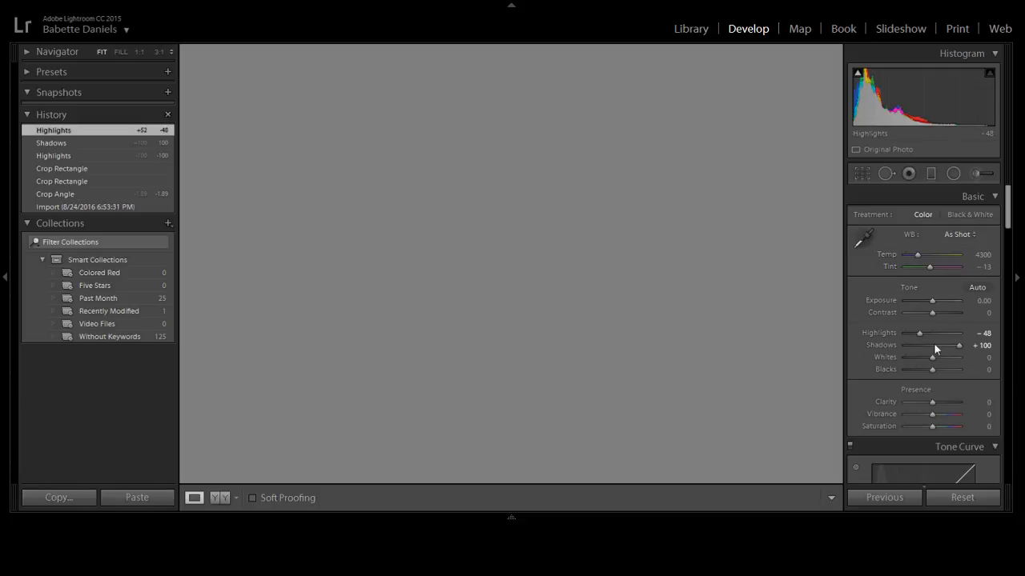
{"action": "left_click", "coordinate": [940, 314]}
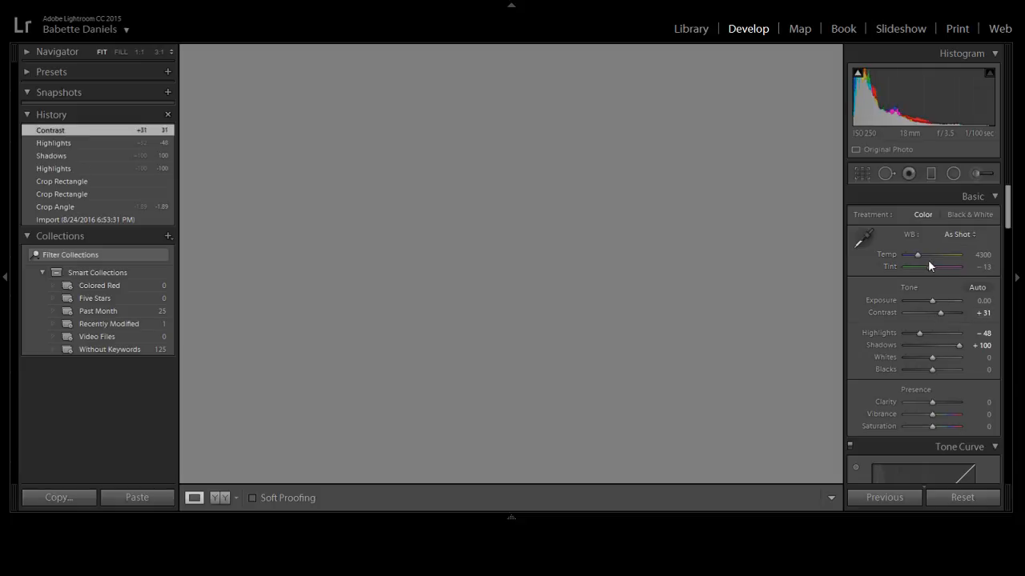
{"action": "left_click_drag", "start_coordinate": [928, 259], "coordinate": [927, 255]}
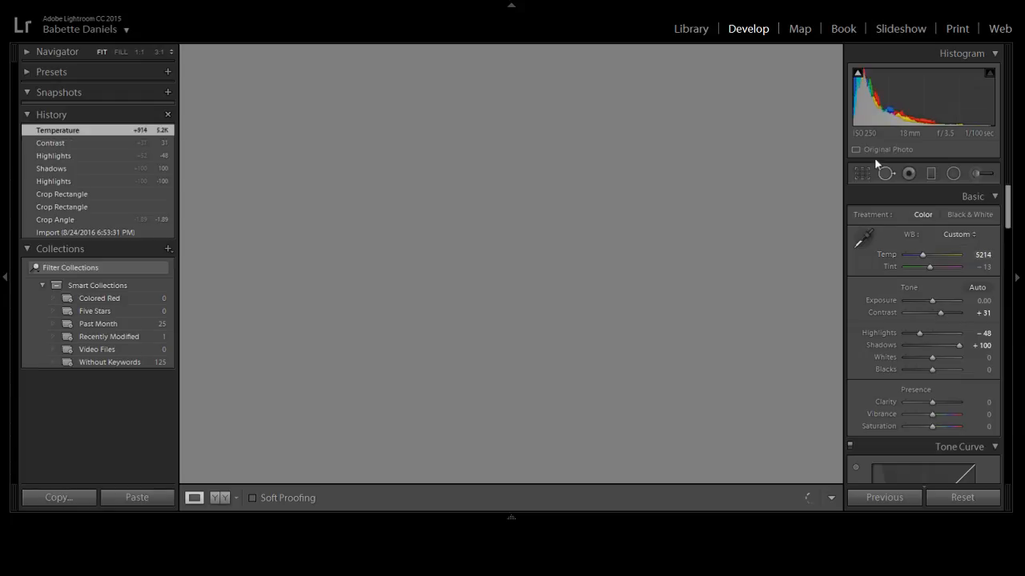
Remove chromatic aberration and enable the lens profile corrections, comparing the photo with the profile off and on.
{"action": "left_click_drag", "start_coordinate": [1006, 200], "coordinate": [999, 400]}
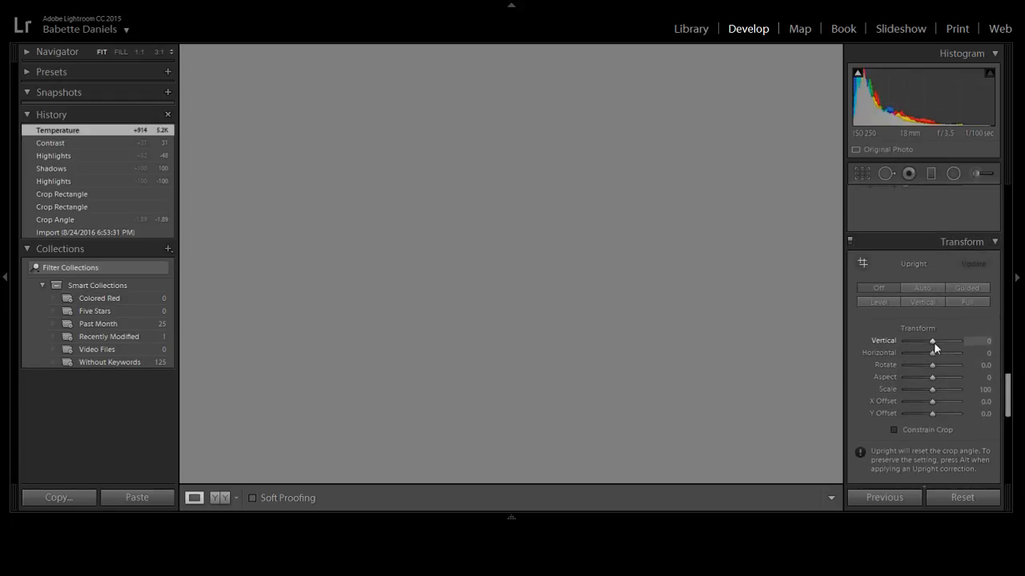
{"action": "scroll", "coordinate": [884, 359], "scroll_direction": "down", "scroll_amount": 6}
{"action": "scroll", "coordinate": [883, 358], "scroll_direction": "down", "scroll_amount": 1}
{"action": "scroll", "coordinate": [883, 359], "scroll_direction": "up", "scroll_amount": 10}
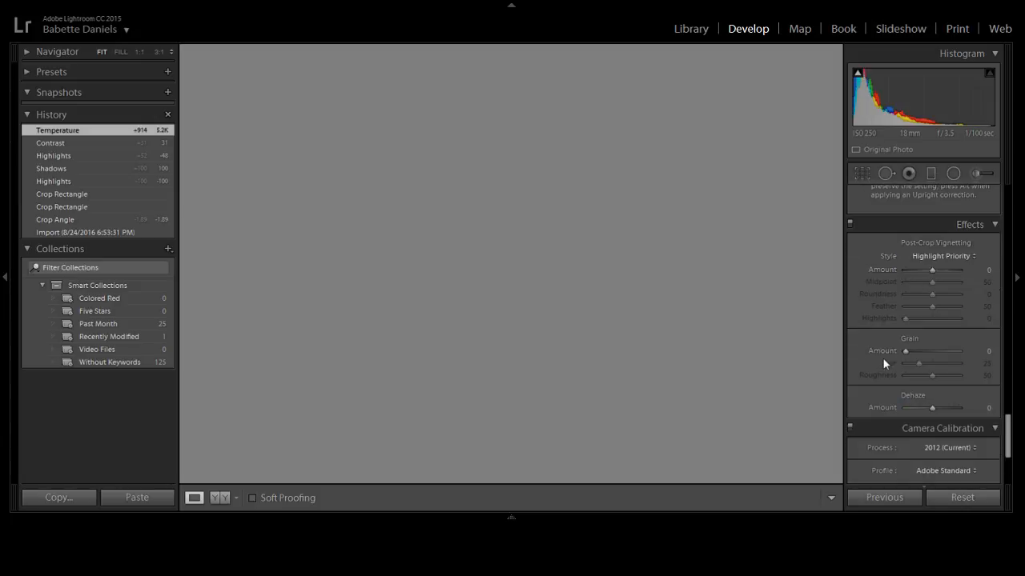
{"action": "scroll", "coordinate": [898, 328], "scroll_direction": "up", "scroll_amount": 5}
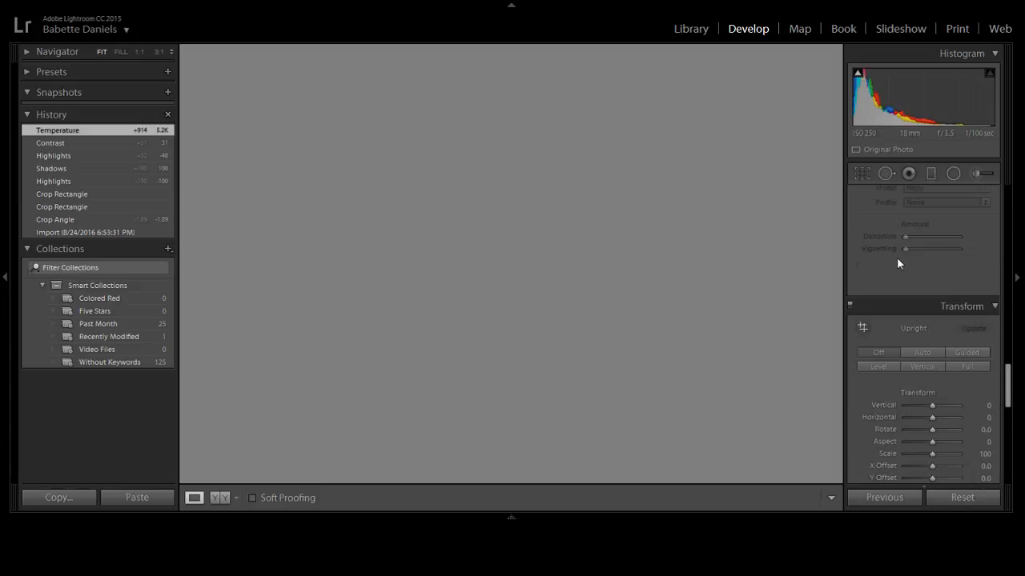
{"action": "left_click", "coordinate": [885, 282]}
{"action": "left_click", "coordinate": [884, 294]}
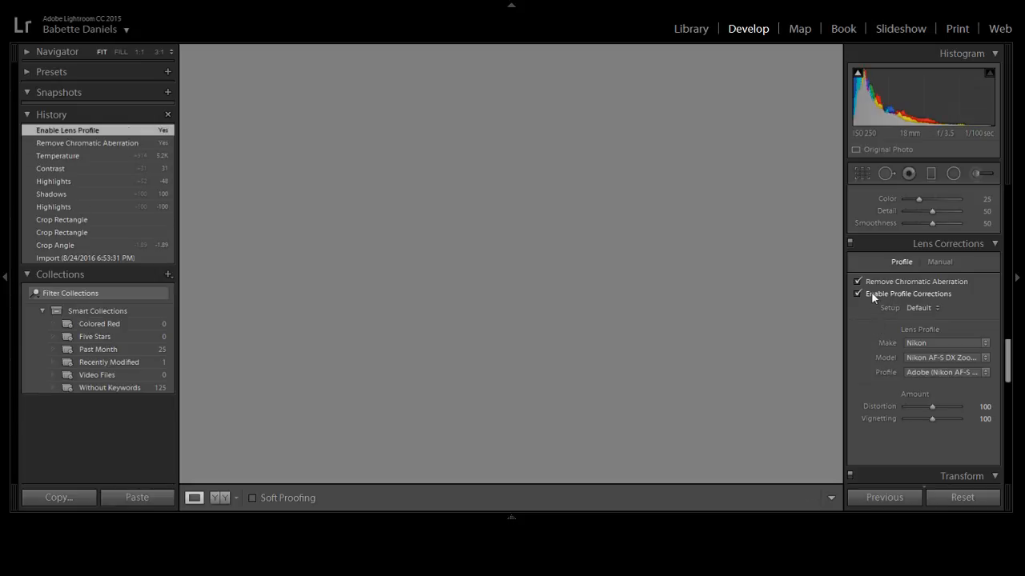
{"action": "left_click", "coordinate": [871, 294]}
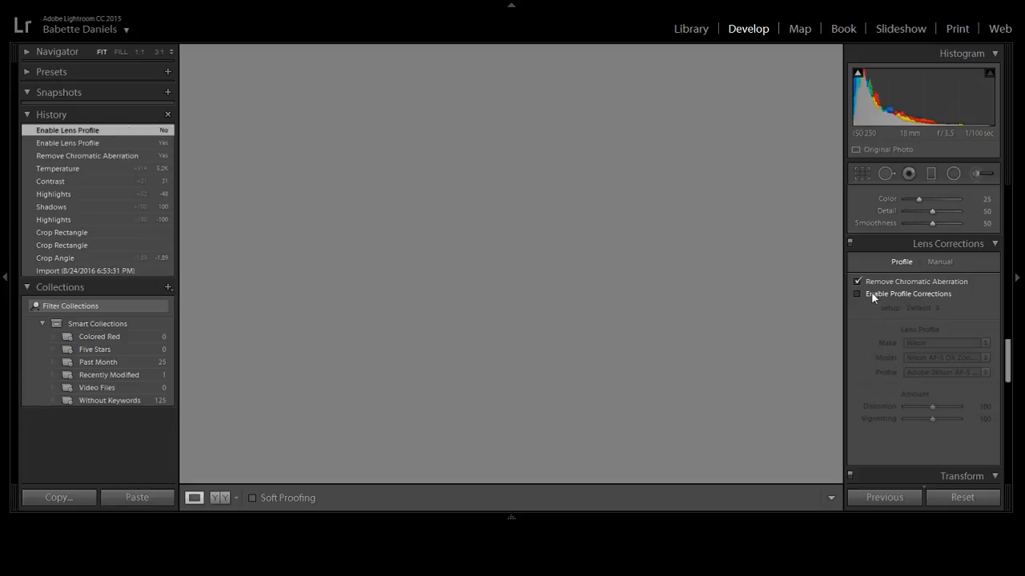
{"action": "left_click", "coordinate": [871, 293]}
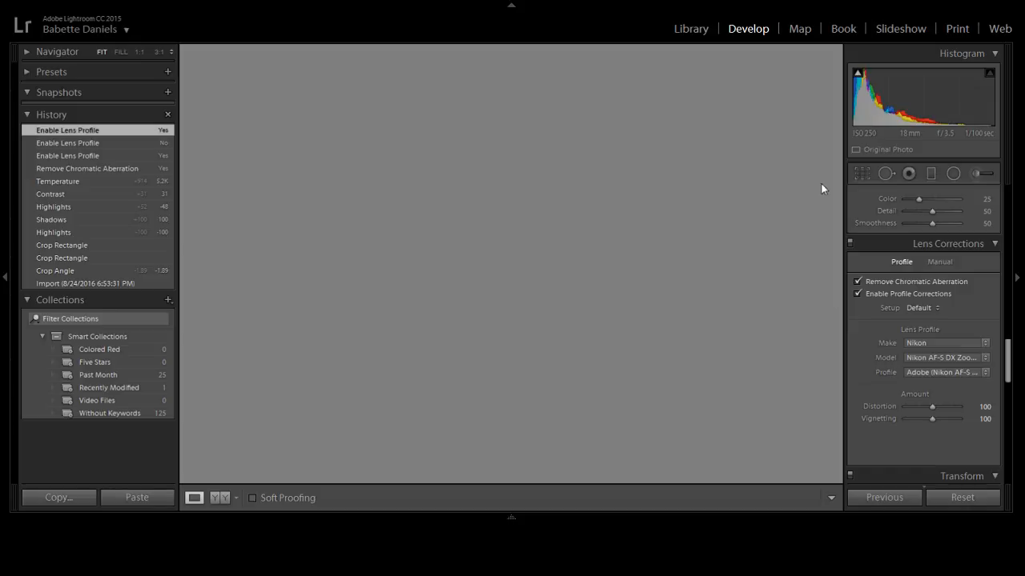
Readjust the crop rectangle of the lens-corrected photo, keeping the original aspect ratio.
{"action": "left_click", "coordinate": [862, 173]}
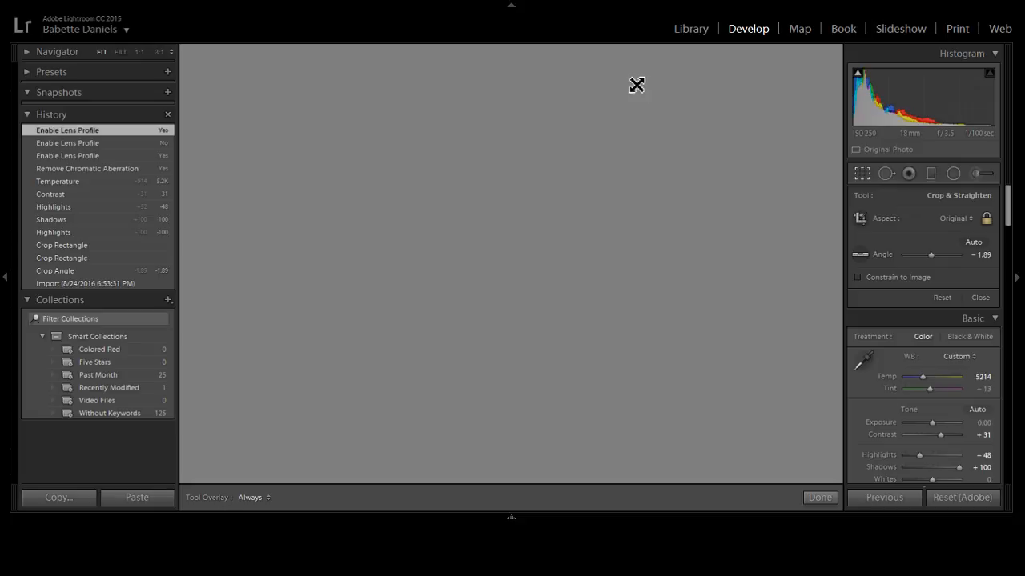
{"action": "left_click_drag", "start_coordinate": [585, 141], "coordinate": [582, 149]}
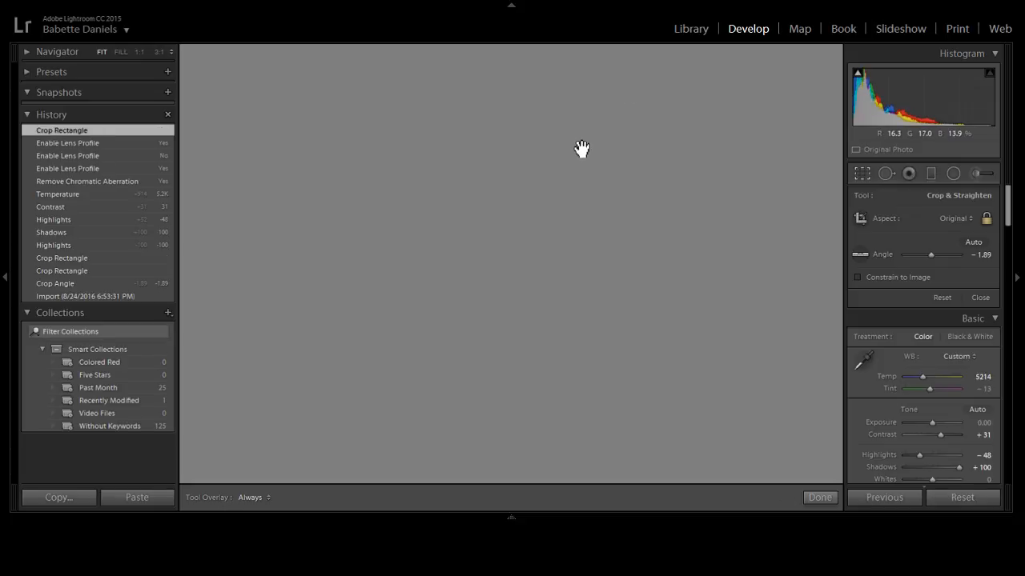
{"action": "key", "text": "Return"}
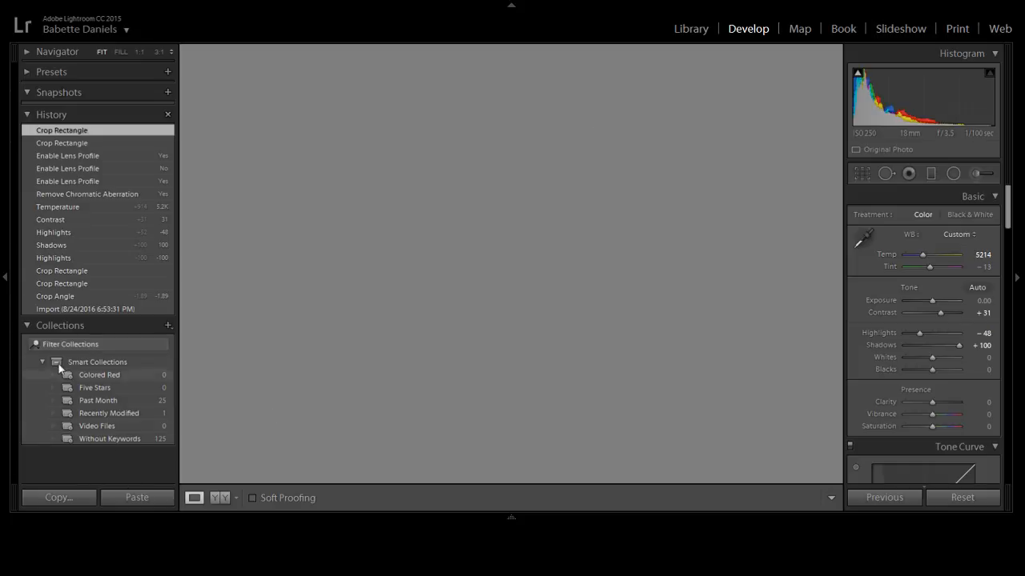
{"action": "scroll", "coordinate": [975, 322], "scroll_direction": "down", "scroll_amount": 5}
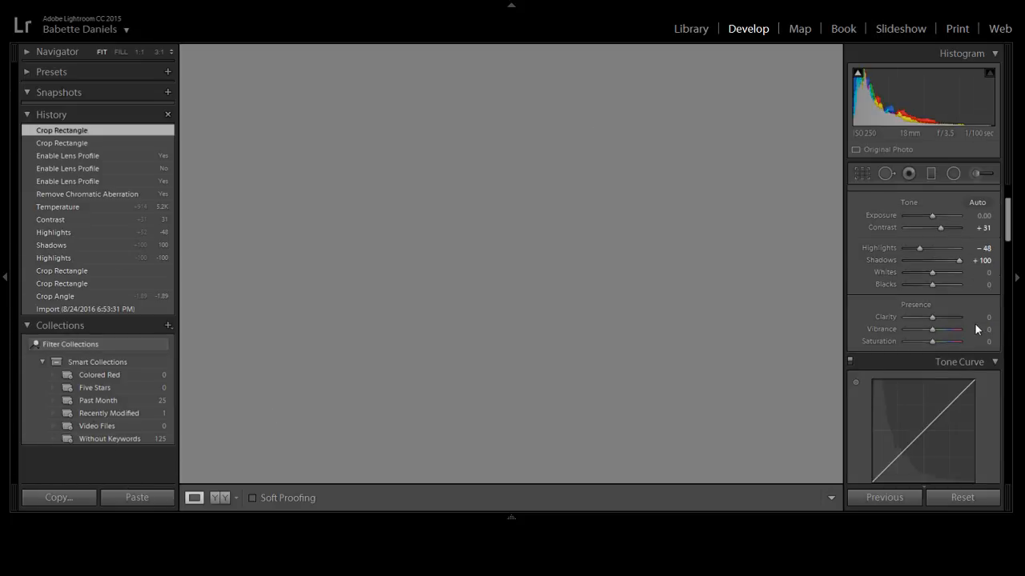
{"action": "scroll", "coordinate": [975, 325], "scroll_direction": "down", "scroll_amount": 8}
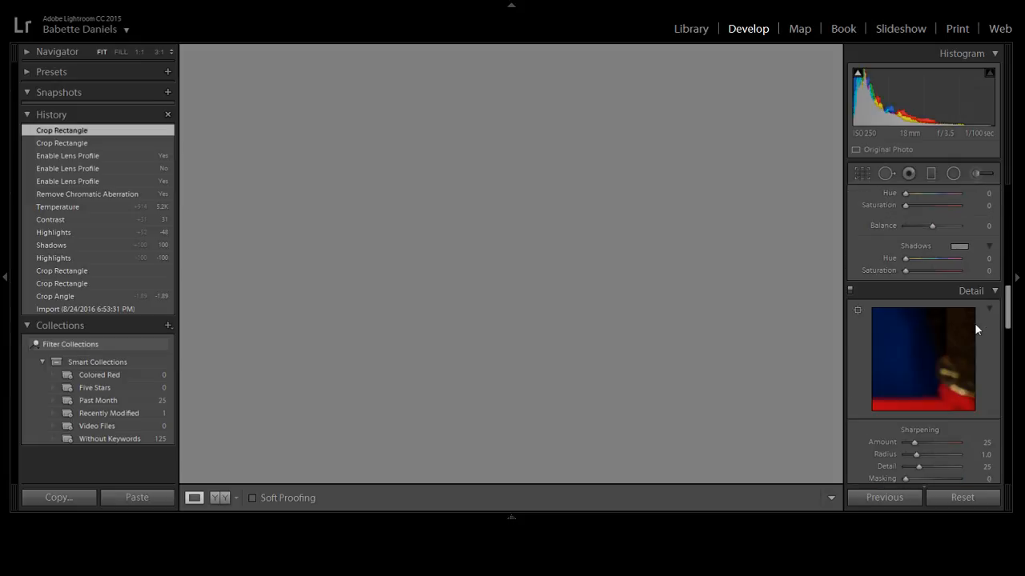
{"action": "scroll", "coordinate": [978, 328], "scroll_direction": "up", "scroll_amount": 4}
{"action": "scroll", "coordinate": [978, 328], "scroll_direction": "up", "scroll_amount": 9}
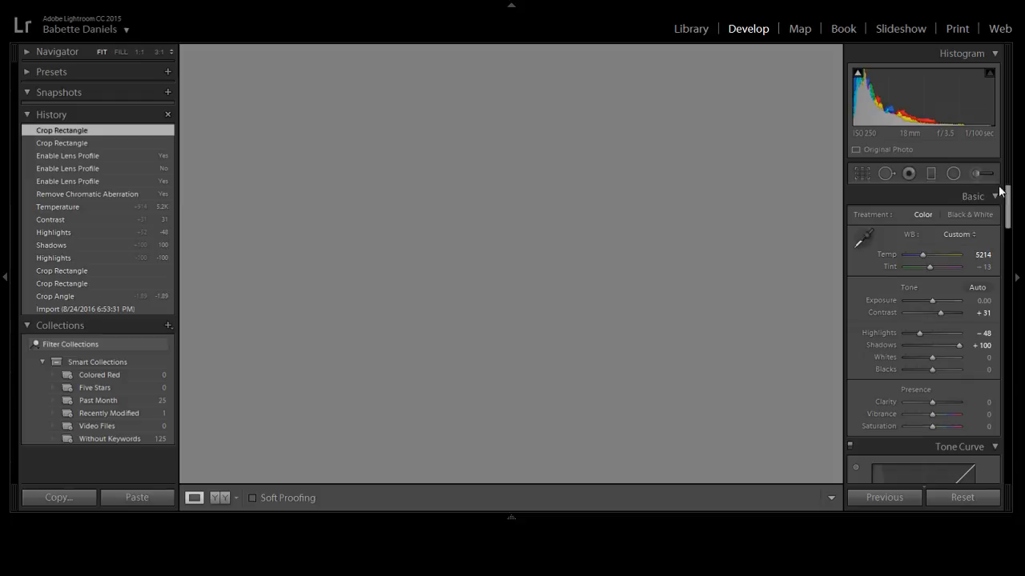
{"action": "left_click_drag", "start_coordinate": [1007, 199], "coordinate": [1008, 250]}
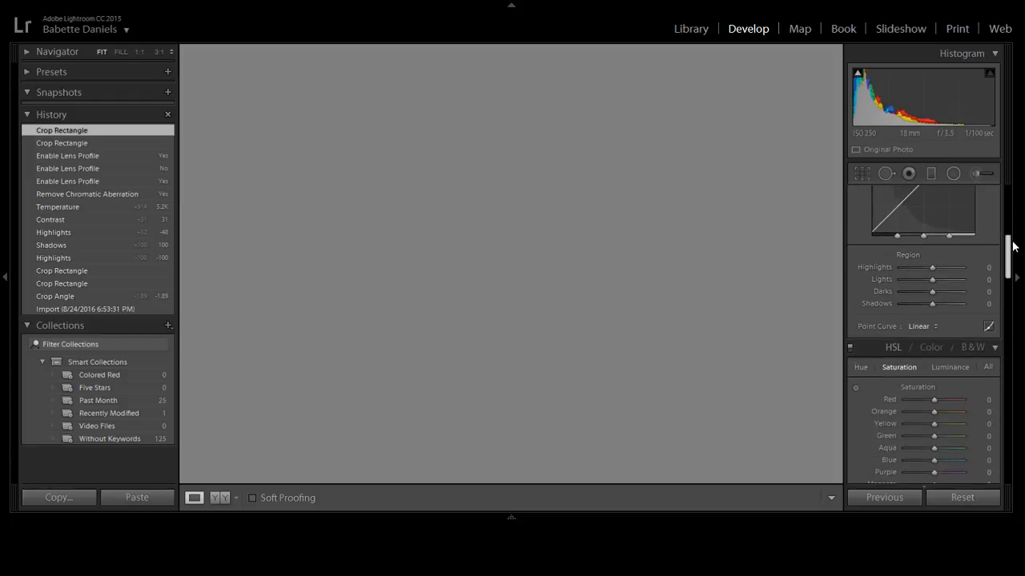
Add a graduated filter to the photo and set its Temp to -6 and Shadows to 100.
{"action": "left_click", "coordinate": [929, 178]}
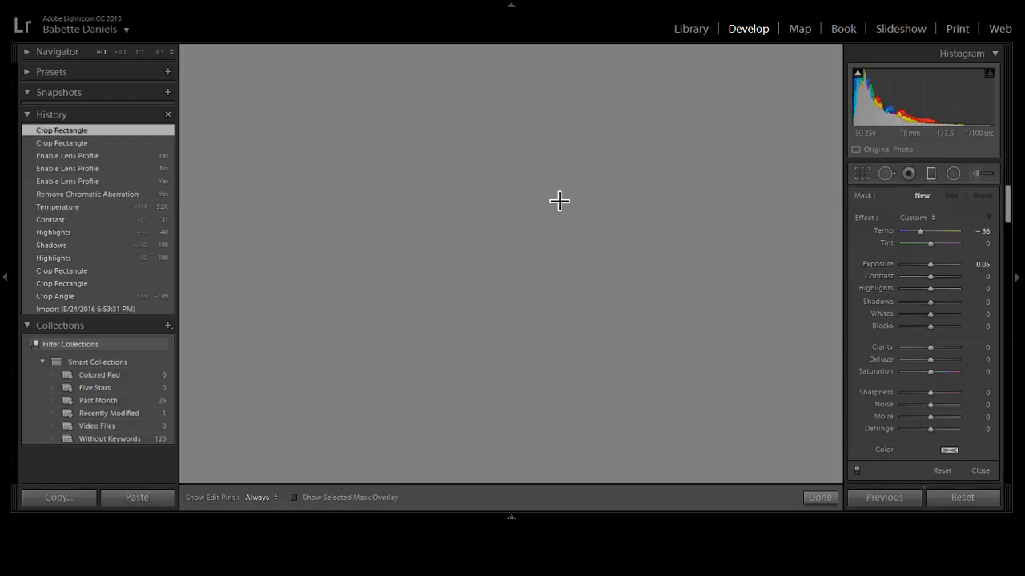
{"action": "left_click_drag", "start_coordinate": [416, 288], "coordinate": [510, 263]}
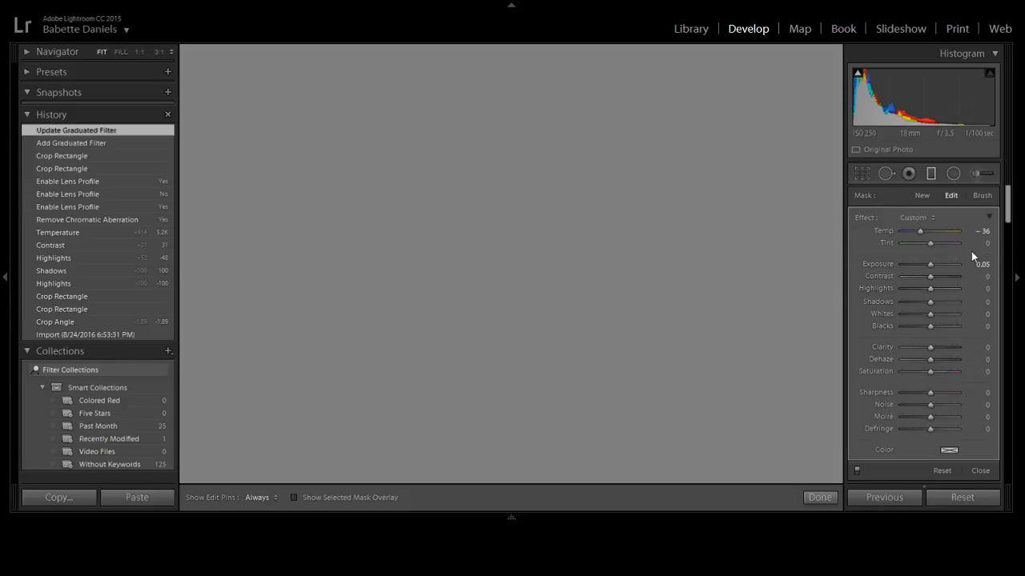
{"action": "left_click", "coordinate": [928, 232]}
{"action": "left_click", "coordinate": [954, 303]}
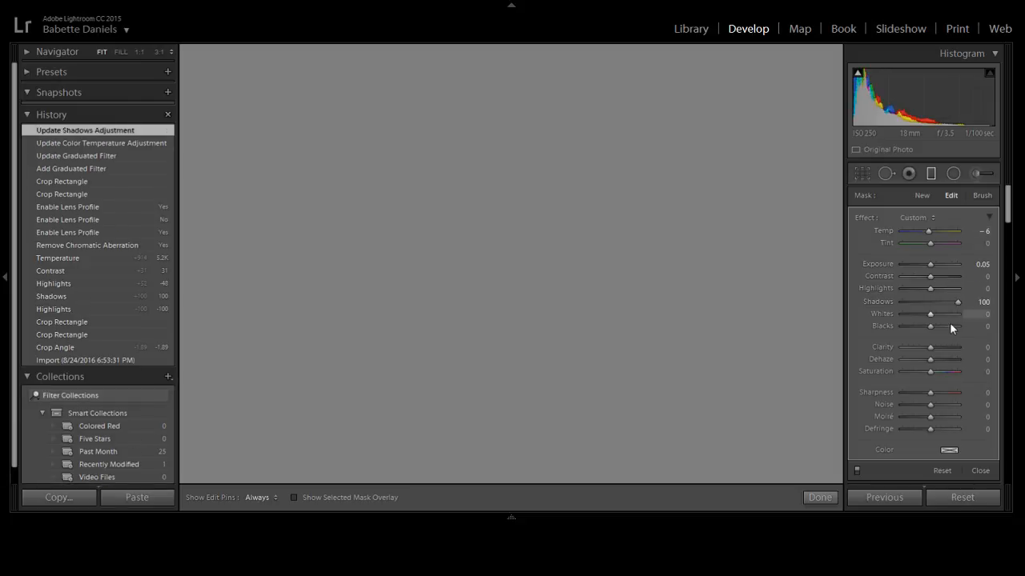
Try the graduated filter's Blacks at 10, and reset the value to 0.
{"action": "left_click_drag", "start_coordinate": [950, 327], "coordinate": [933, 327]}
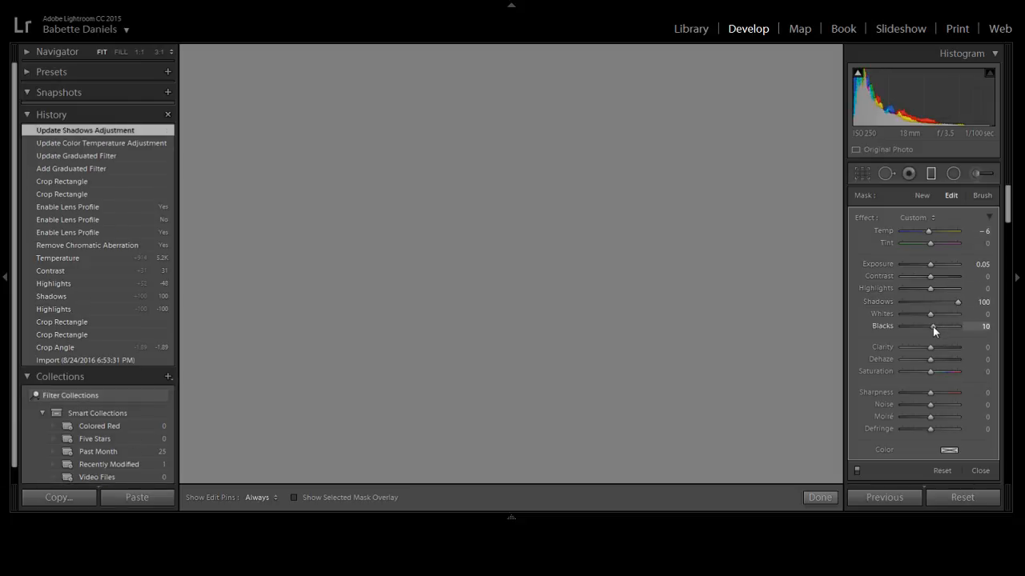
{"action": "left_click", "coordinate": [985, 327]}
{"action": "type", "text": "0"}
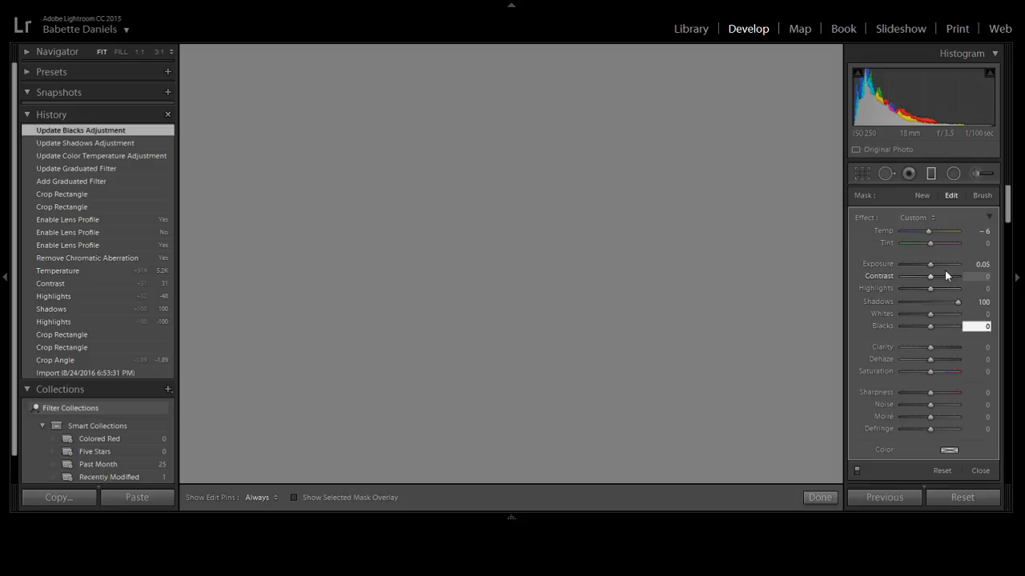
{"action": "key", "text": "Return"}
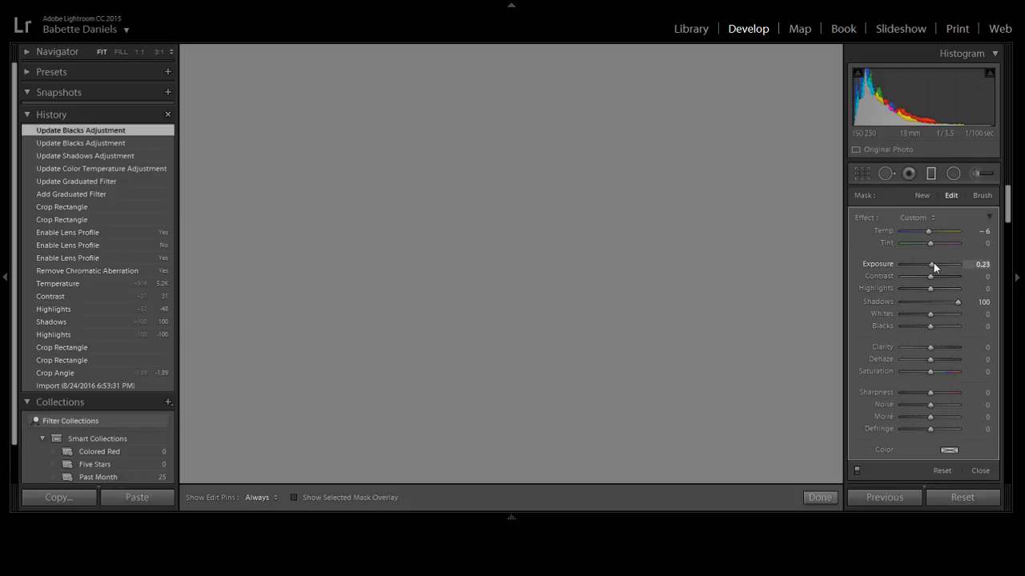
Close the graduated filter, set the post-crop vignette Amount to -26 and compare the photo with its unedited version.
{"action": "left_click", "coordinate": [933, 176]}
{"action": "left_click_drag", "start_coordinate": [1010, 198], "coordinate": [1012, 442]}
{"action": "scroll", "coordinate": [959, 335], "scroll_direction": "up", "scroll_amount": 2}
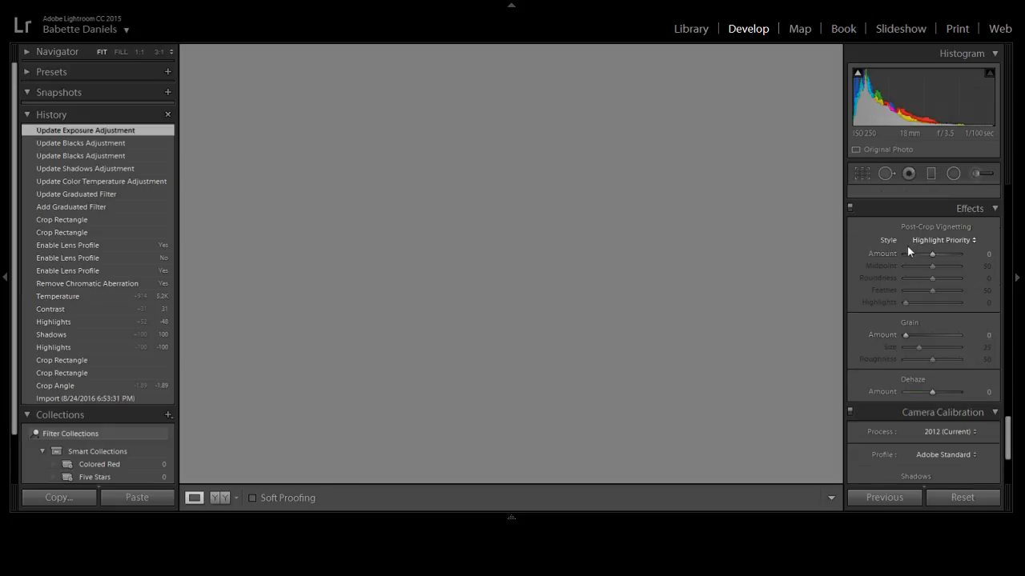
{"action": "left_click_drag", "start_coordinate": [932, 254], "coordinate": [926, 255]}
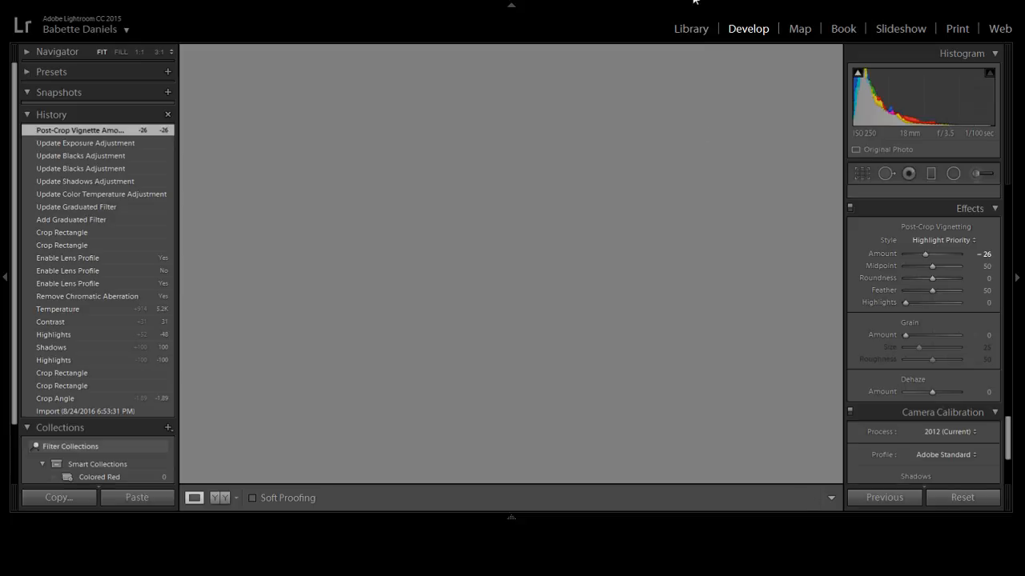
{"action": "key", "text": "backslash"}
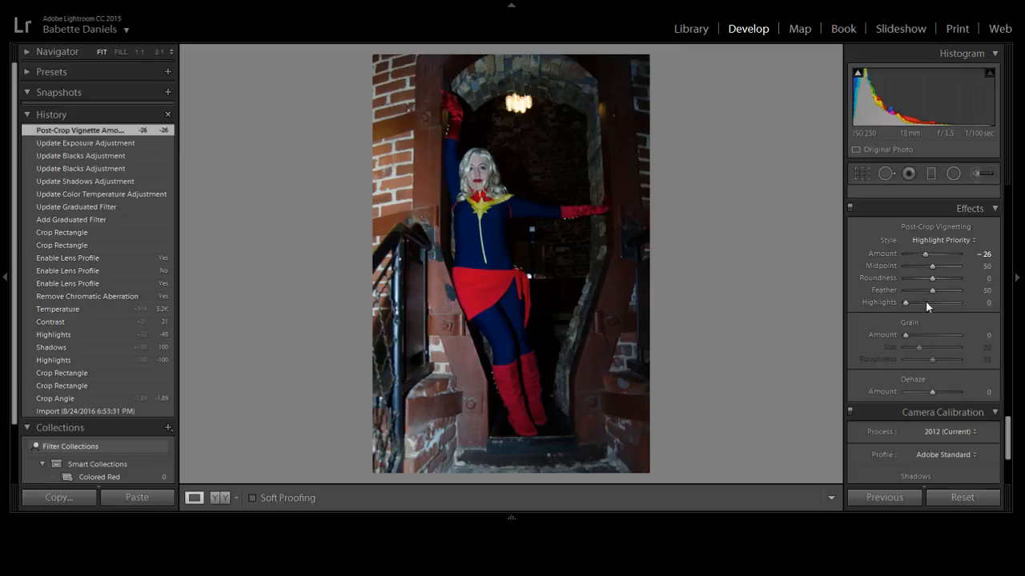
Open the group photo DSC_0068.NEF from the filmstrip for editing.
{"action": "left_click_drag", "start_coordinate": [1008, 436], "coordinate": [1000, 300]}
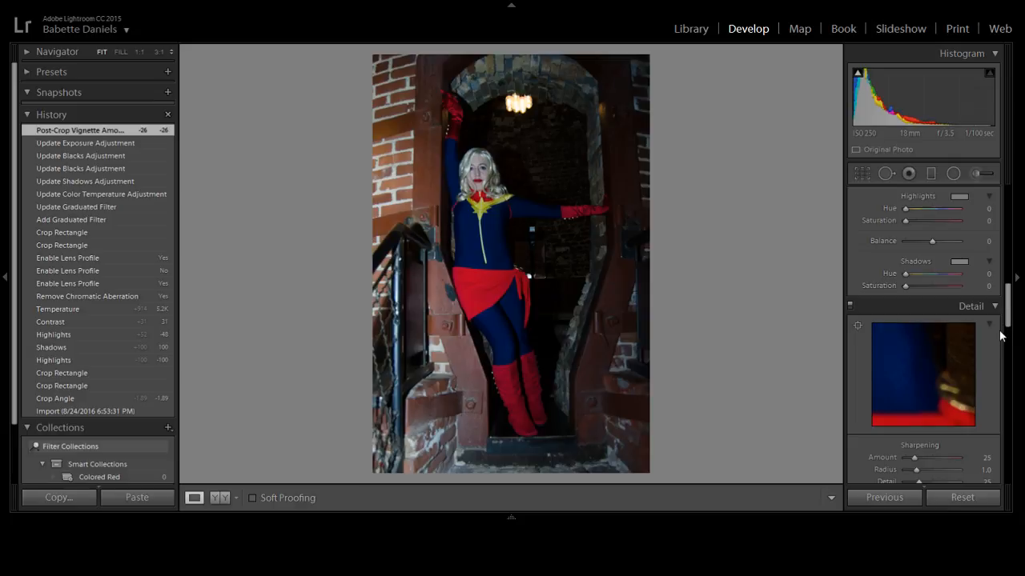
{"action": "left_click_drag", "start_coordinate": [1000, 328], "coordinate": [982, 183]}
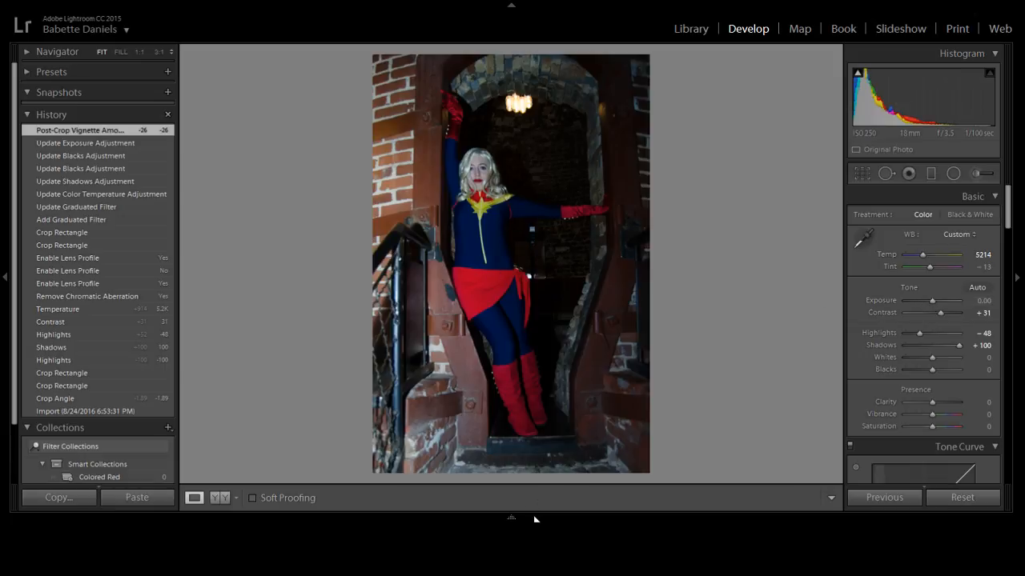
{"action": "mouse_move", "coordinate": [533, 517]}
{"action": "left_click", "coordinate": [74, 478]}
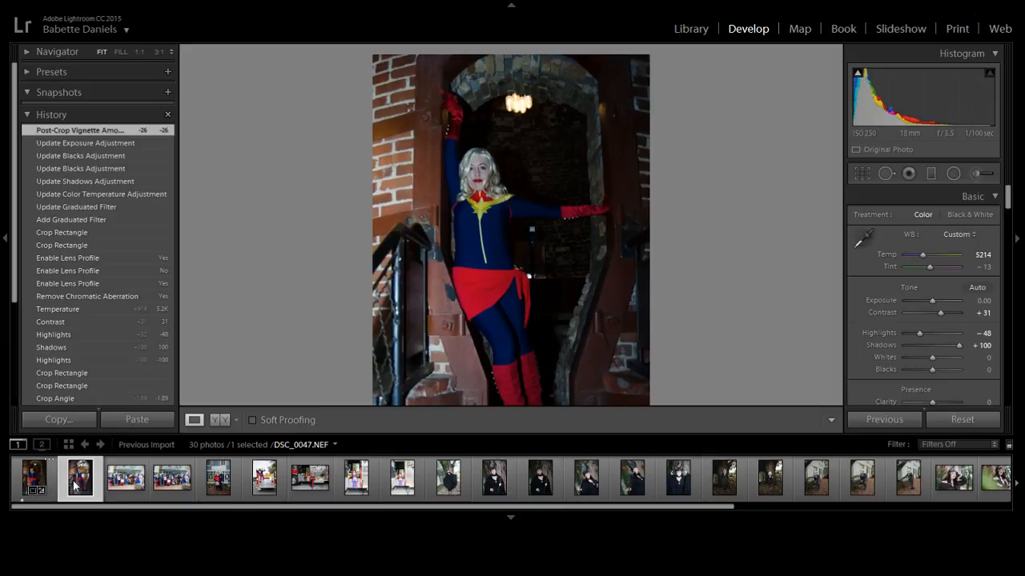
{"action": "left_click", "coordinate": [125, 485]}
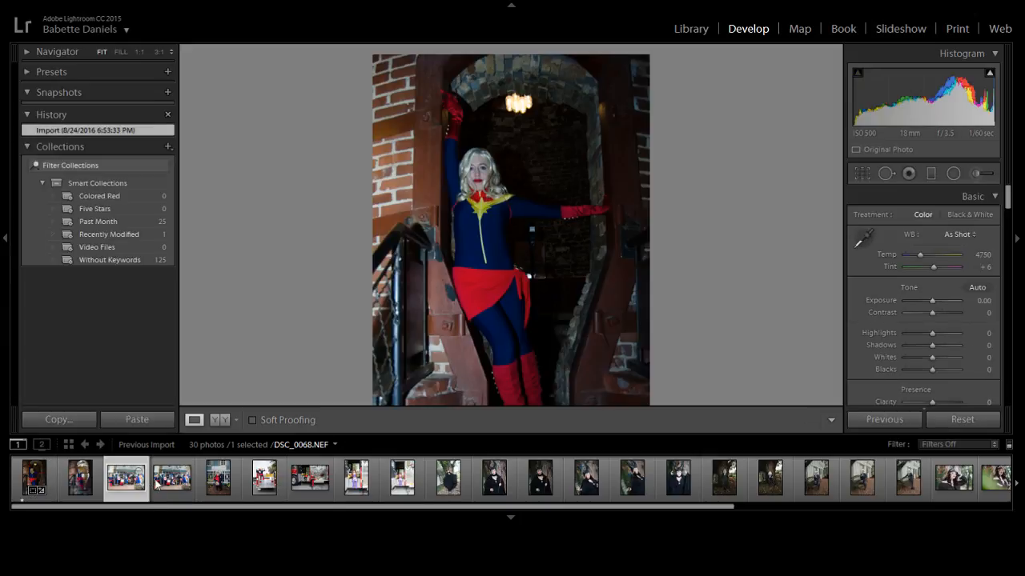
{"action": "left_click", "coordinate": [202, 519]}
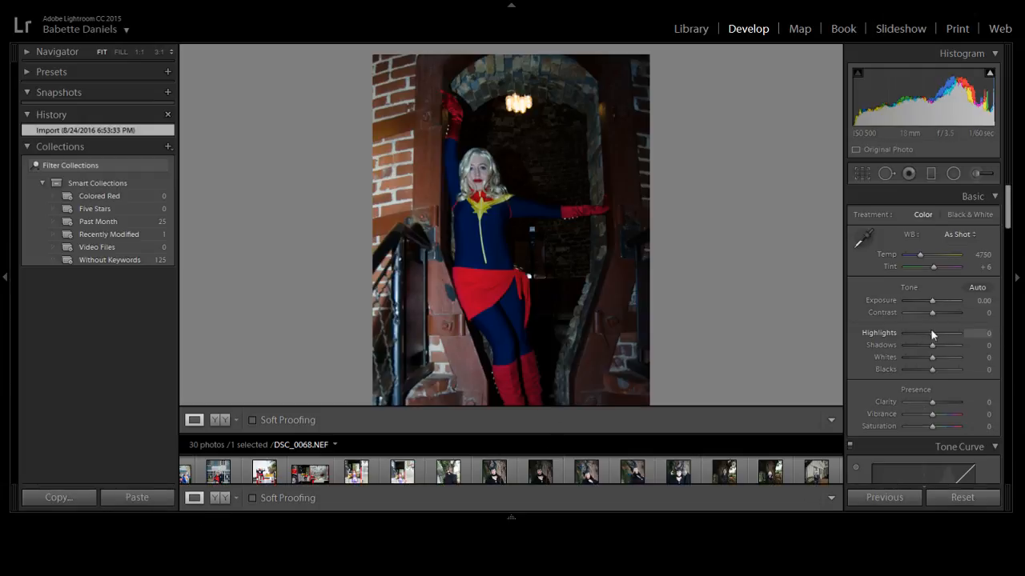
Set the group photo's Highlights to -100, Exposure to -0.60 and Contrast to +38, and hide the History side panels.
{"action": "left_click_drag", "start_coordinate": [931, 332], "coordinate": [872, 340]}
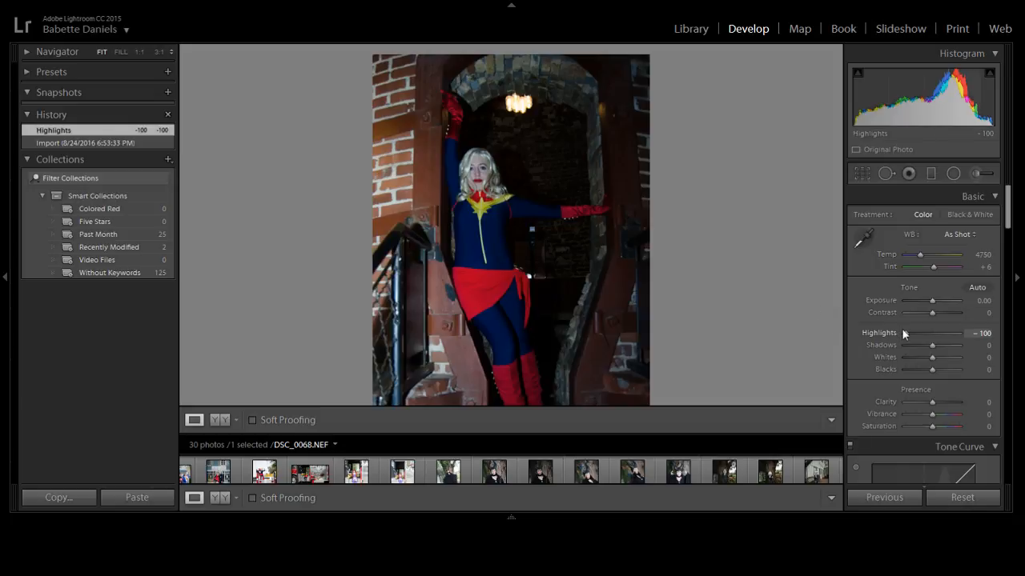
{"action": "left_click_drag", "start_coordinate": [932, 301], "coordinate": [942, 313]}
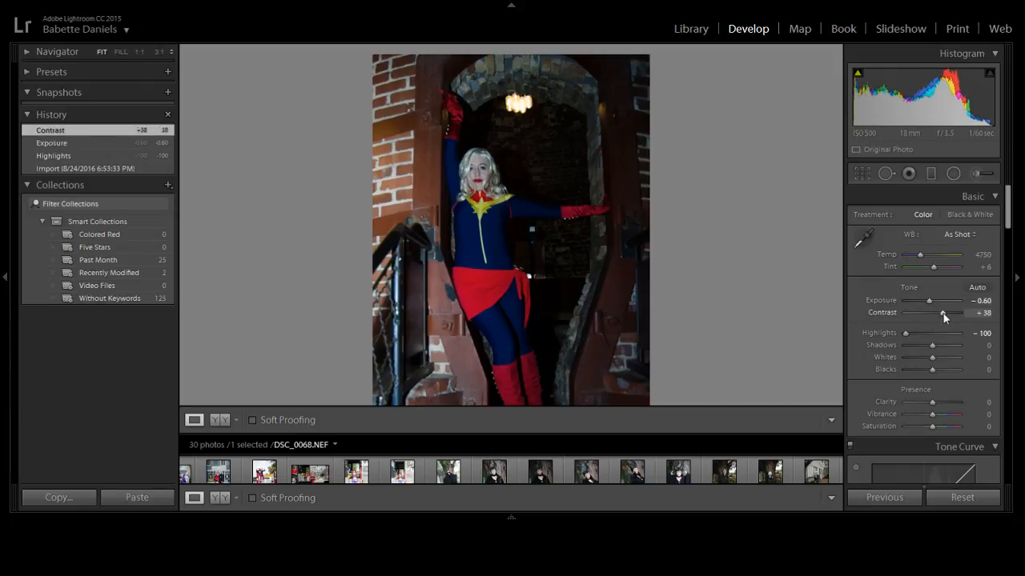
{"action": "left_click", "coordinate": [5, 277]}
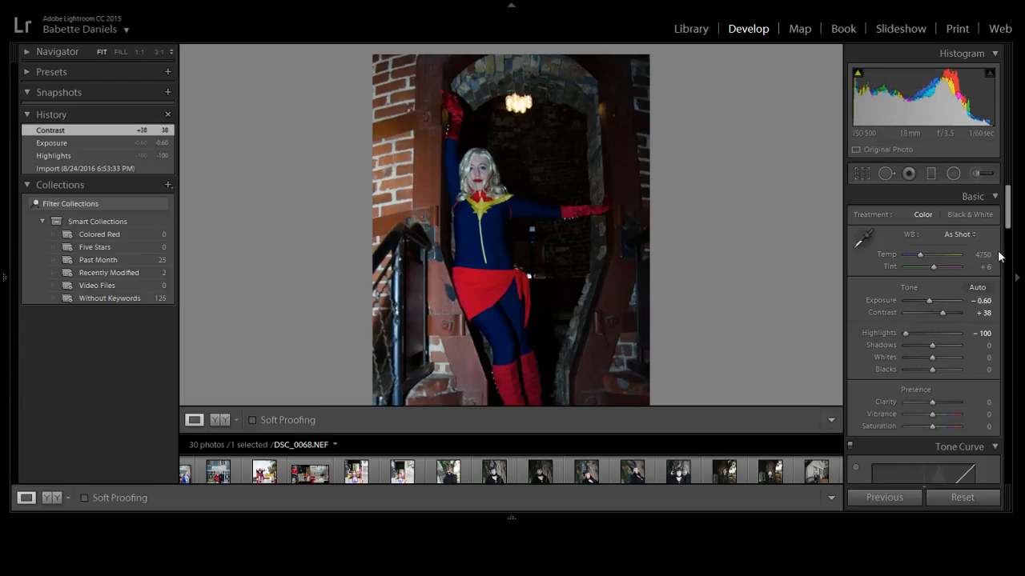
Pick a new spot in the group photo for the Detail preview to check its sharpness.
{"action": "left_click_drag", "start_coordinate": [1007, 214], "coordinate": [1016, 317]}
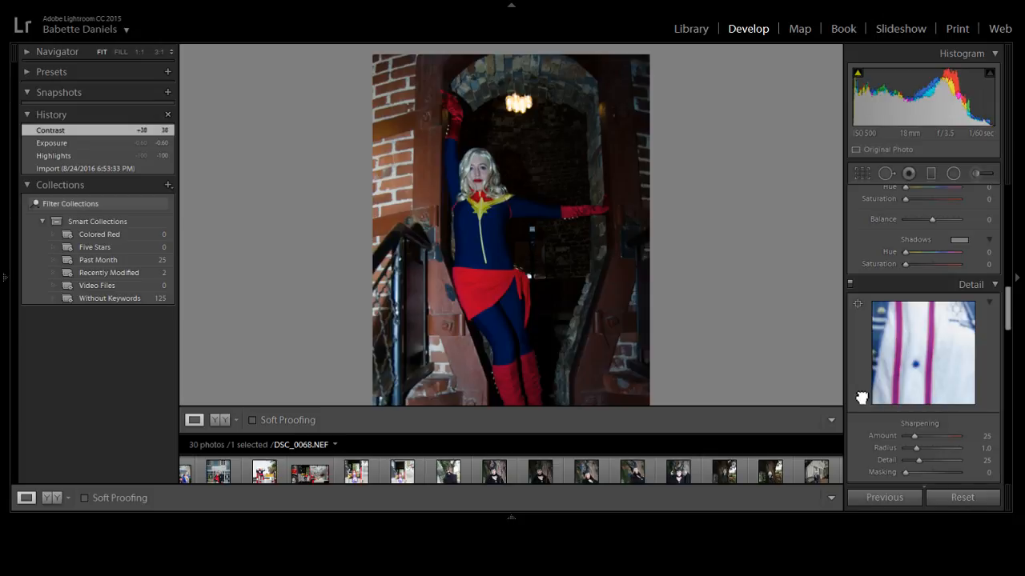
{"action": "left_click", "coordinate": [919, 366]}
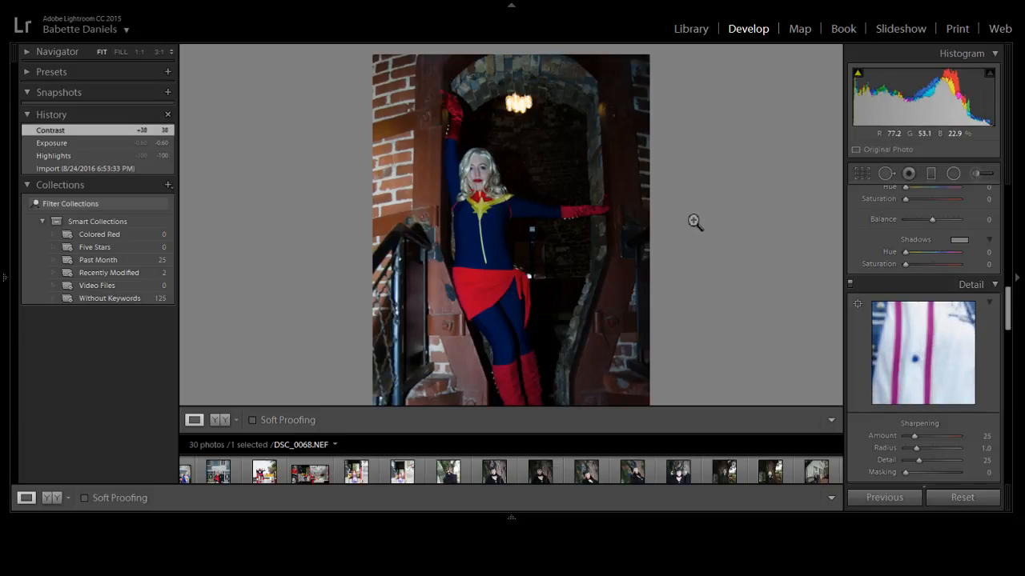
{"action": "left_click", "coordinate": [856, 304]}
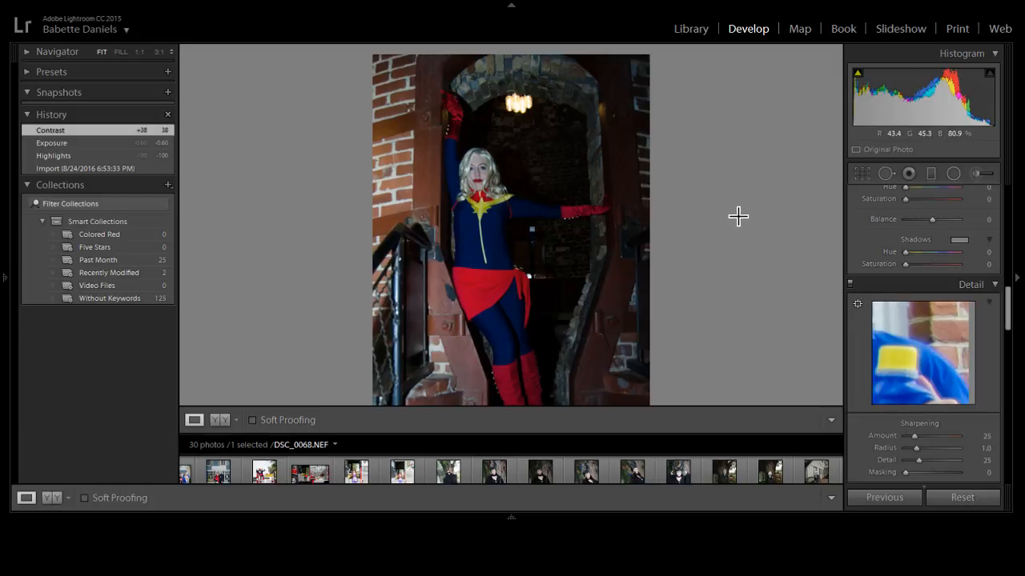
{"action": "left_click", "coordinate": [737, 219]}
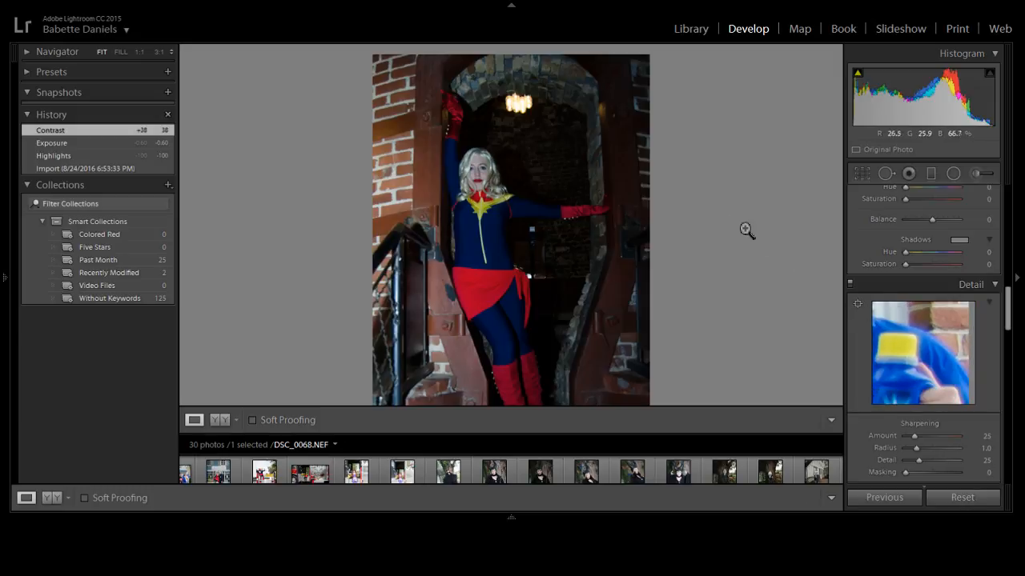
Remove chromatic aberration and enable profile corrections for the group photo, collapsing the Histogram and comparing the aberration fix off and on.
{"action": "left_click_drag", "start_coordinate": [1007, 312], "coordinate": [1008, 355]}
{"action": "left_click", "coordinate": [929, 251]}
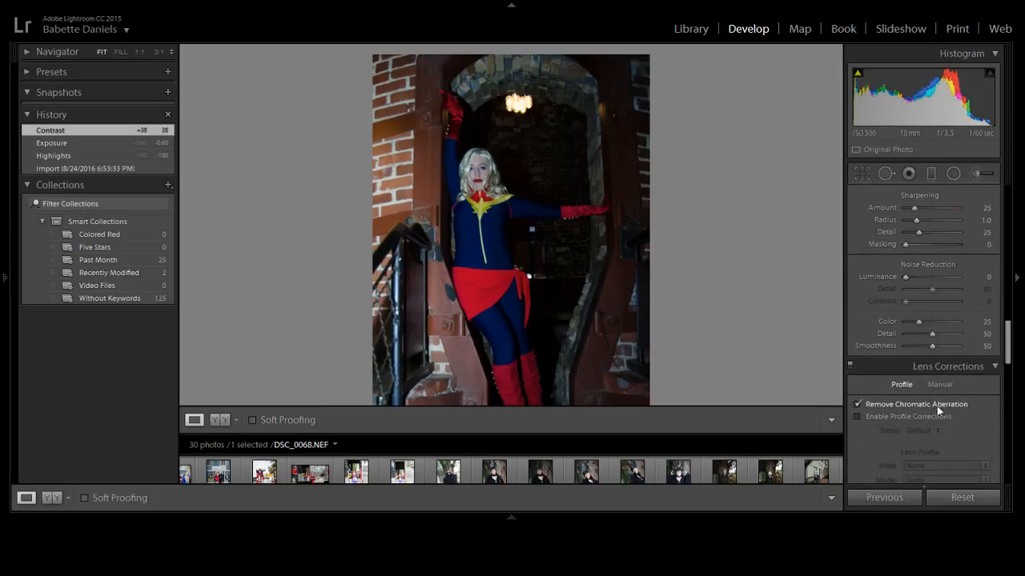
{"action": "scroll", "coordinate": [937, 402], "scroll_direction": "up", "scroll_amount": 2}
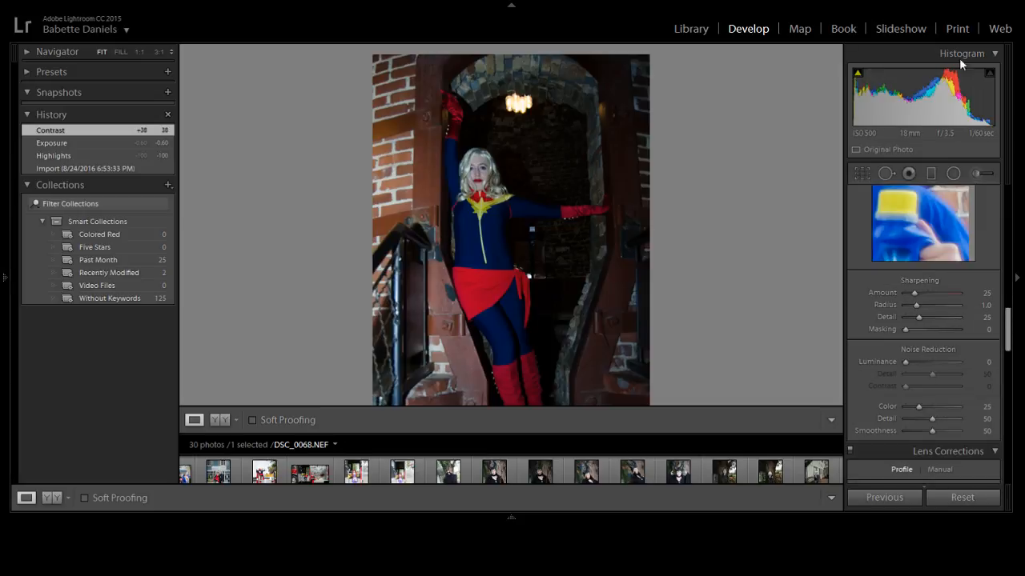
{"action": "left_click", "coordinate": [996, 54]}
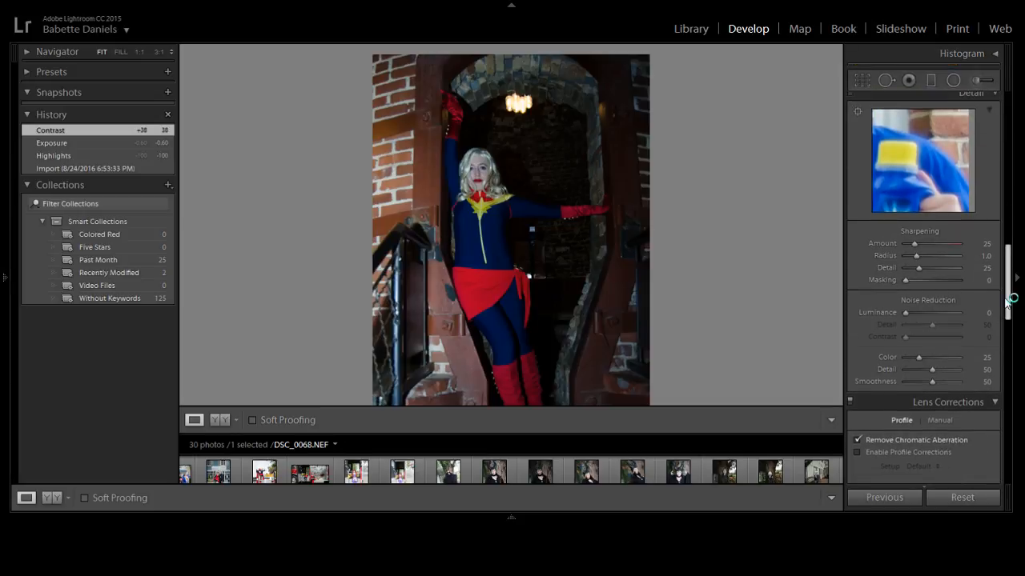
{"action": "left_click", "coordinate": [857, 439]}
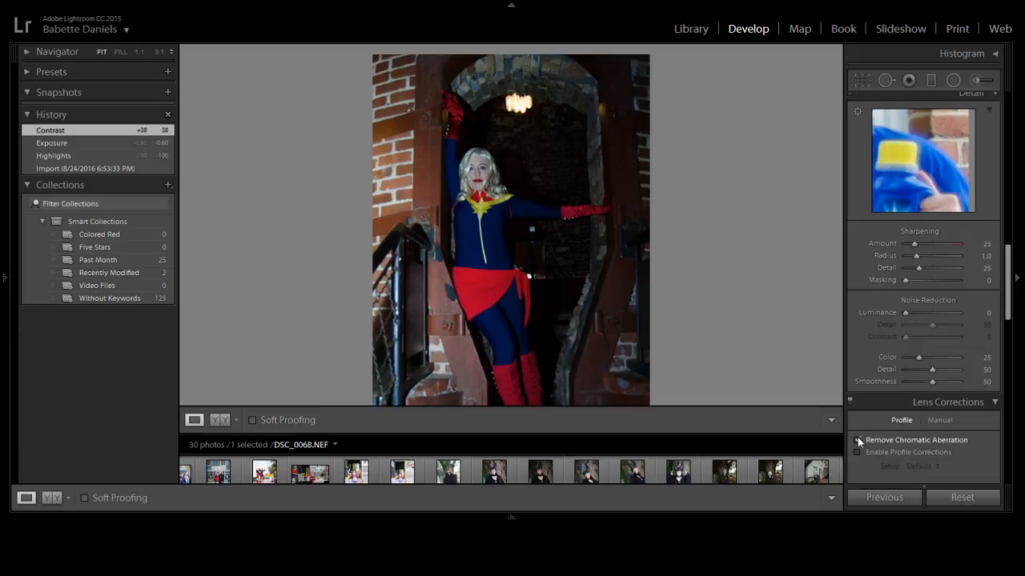
{"action": "left_click", "coordinate": [857, 440]}
{"action": "left_click", "coordinate": [864, 450]}
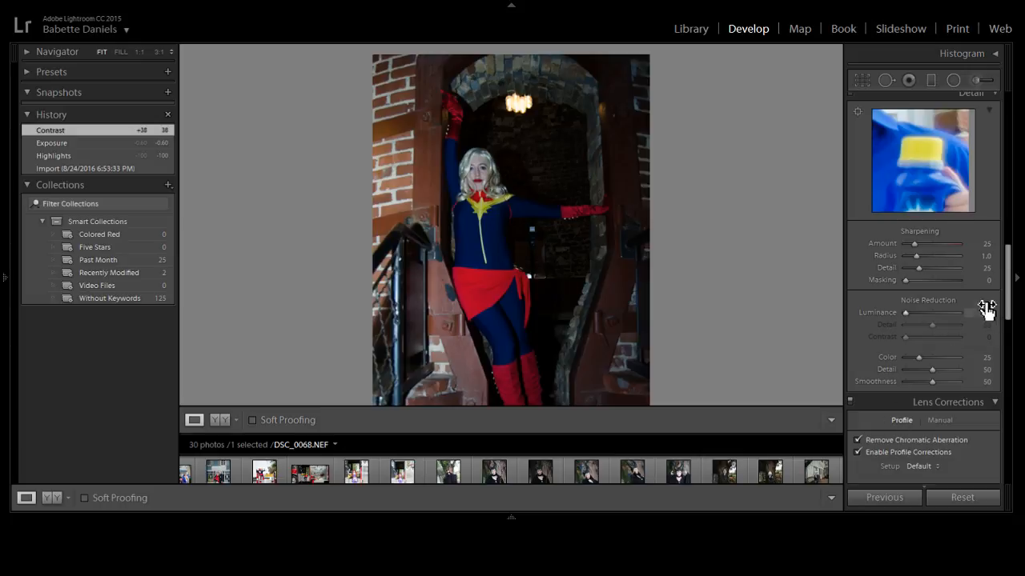
Set the group photo's basic Shadows to +40 and its tone curve Shadows to -18.
{"action": "left_click_drag", "start_coordinate": [1007, 282], "coordinate": [1006, 132]}
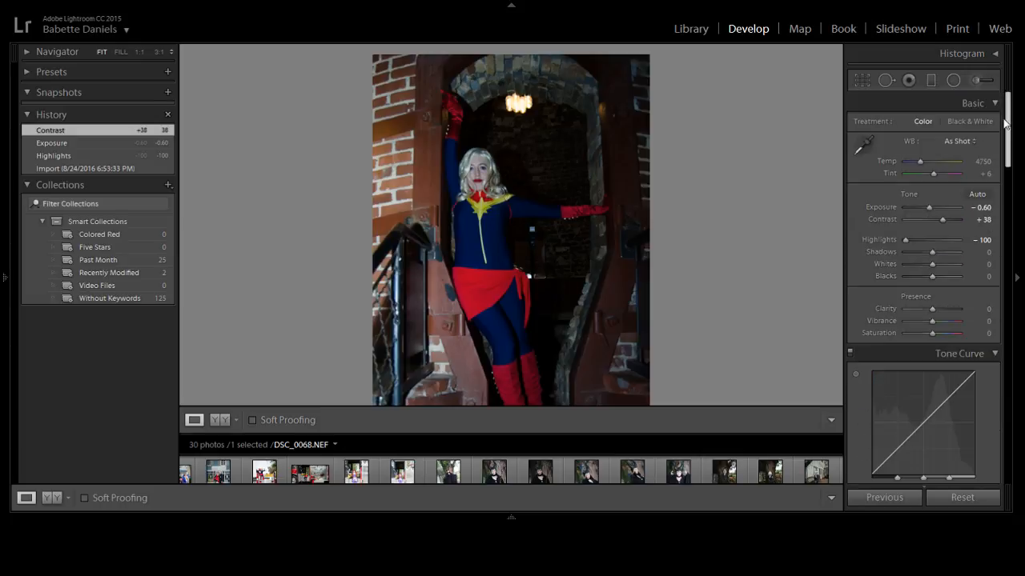
{"action": "left_click", "coordinate": [943, 253]}
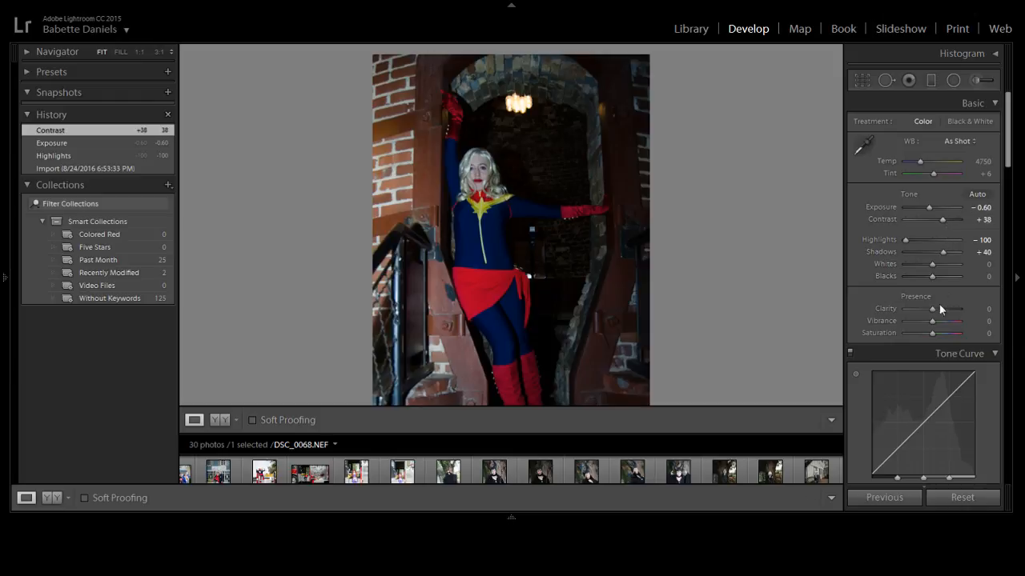
{"action": "scroll", "coordinate": [864, 378], "scroll_direction": "down", "scroll_amount": 3}
{"action": "mouse_move", "coordinate": [932, 440]}
{"action": "left_mouse_down"}
{"action": "mouse_move", "coordinate": [918, 439]}
{"action": "mouse_move", "coordinate": [926, 442]}
{"action": "left_mouse_up"}
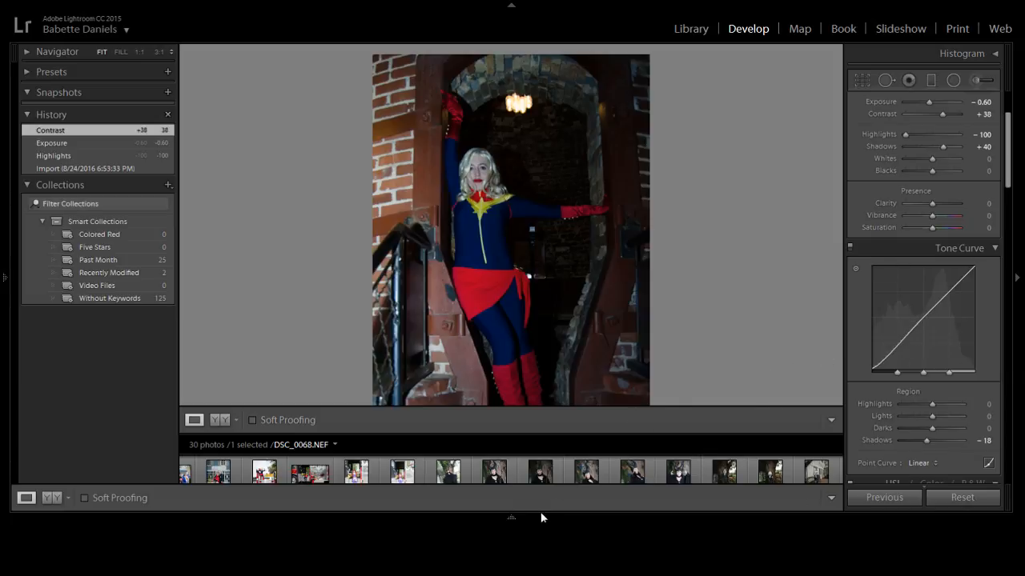
Open the storefront photo DSC_9790.NEF and set its Highlights to -100, Shadows to +88 and Contrast to +40.
{"action": "mouse_move", "coordinate": [547, 518]}
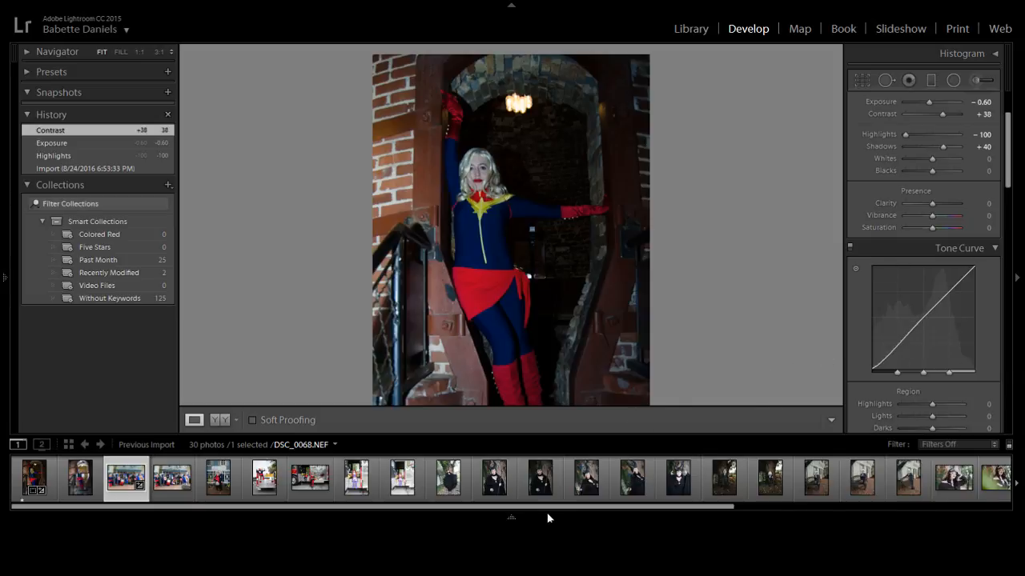
{"action": "left_click", "coordinate": [216, 490]}
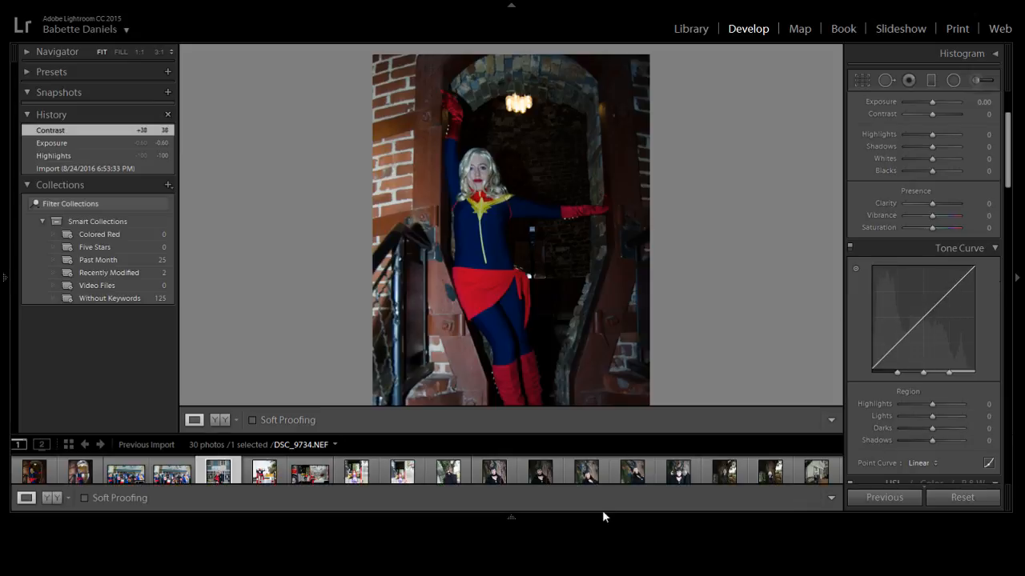
{"action": "mouse_move", "coordinate": [602, 514]}
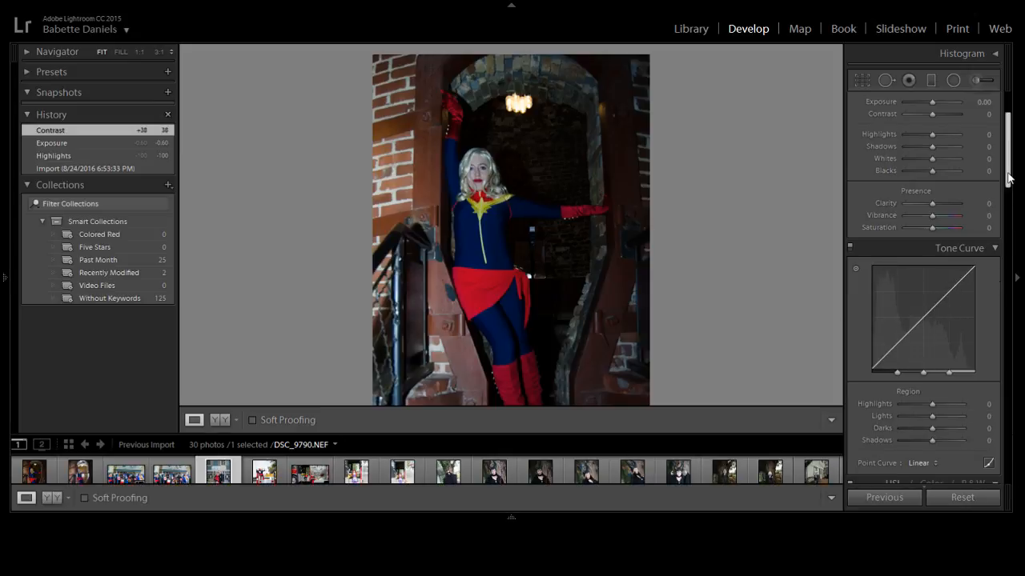
{"action": "scroll", "coordinate": [999, 164], "scroll_direction": "up", "scroll_amount": 3}
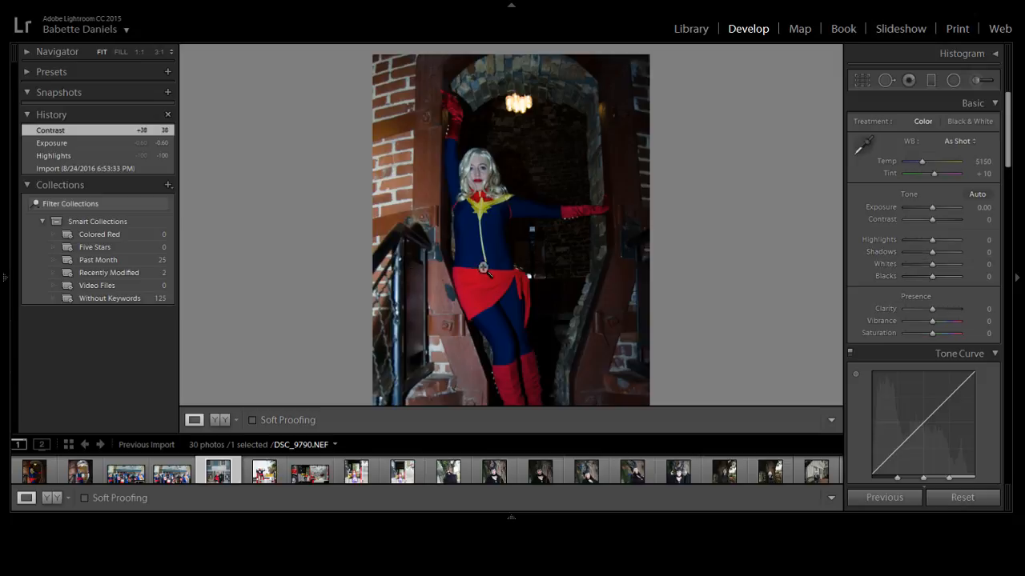
{"action": "left_click", "coordinate": [861, 81]}
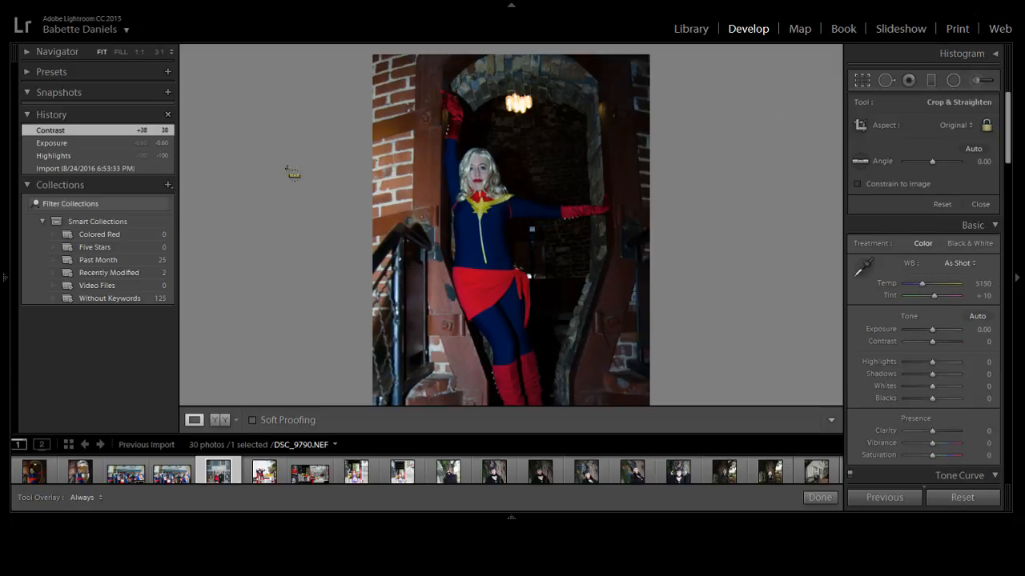
{"action": "key", "text": "ctrl"}
{"action": "left_click_drag", "start_coordinate": [941, 377], "coordinate": [954, 379]}
{"action": "left_click_drag", "start_coordinate": [932, 341], "coordinate": [944, 343]}
{"action": "left_click", "coordinate": [862, 79]}
Compare the storefront photo before and after the edits, side by side and in single view.
{"action": "key", "text": "y"}
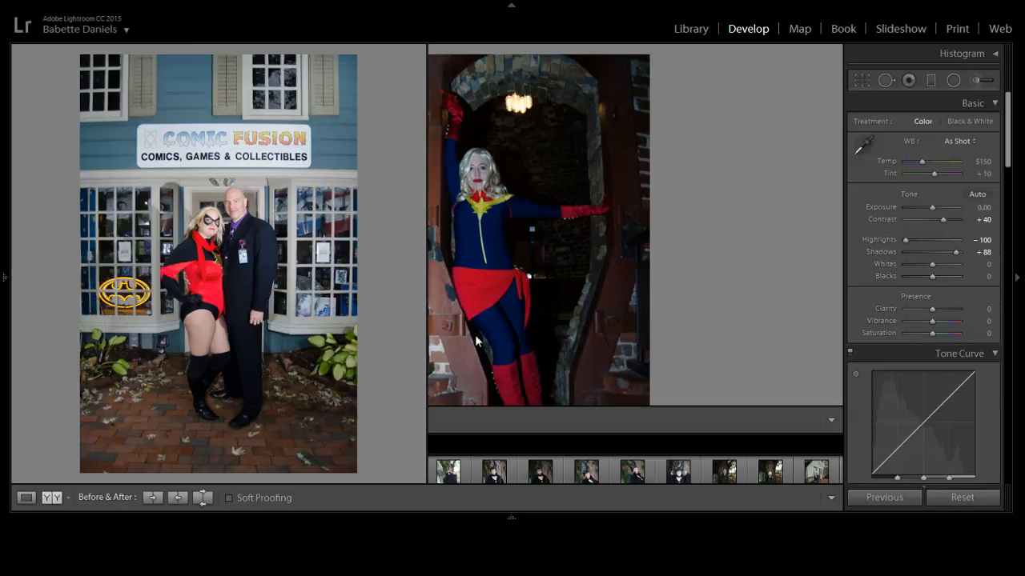
{"action": "key", "text": "backslash"}
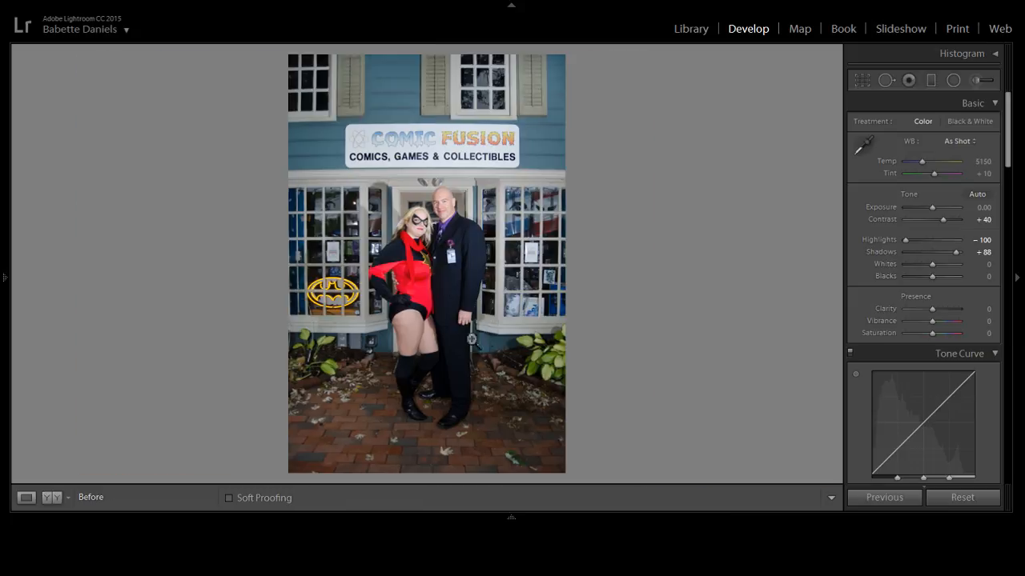
{"action": "key", "text": "y"}
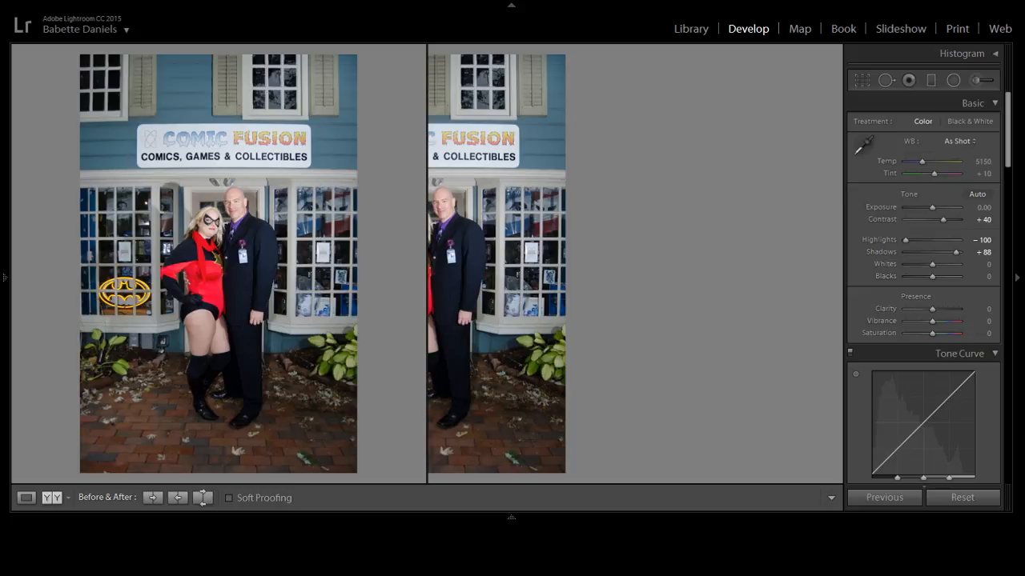
{"action": "key", "text": "backslash"}
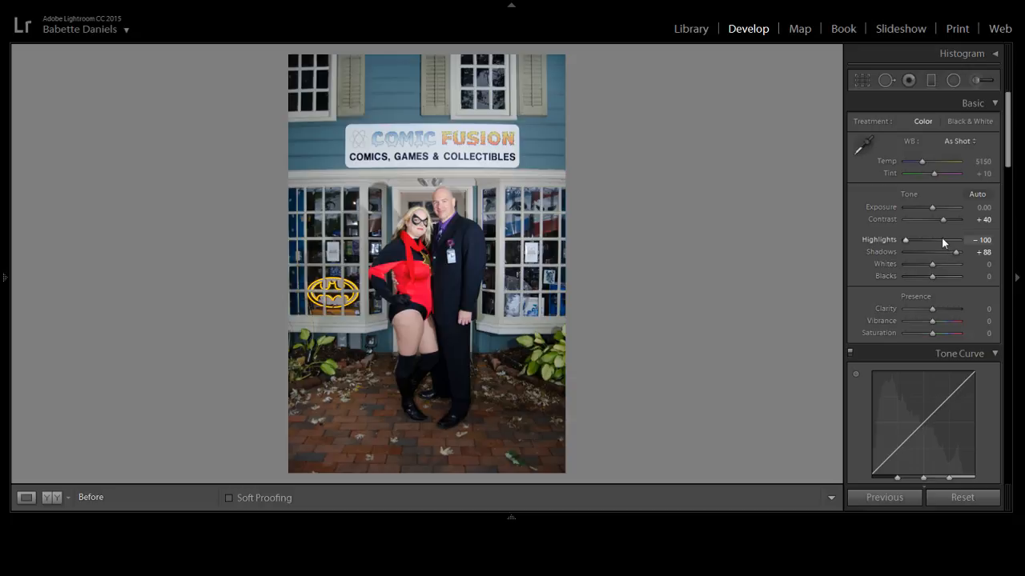
{"action": "key", "text": "backslash"}
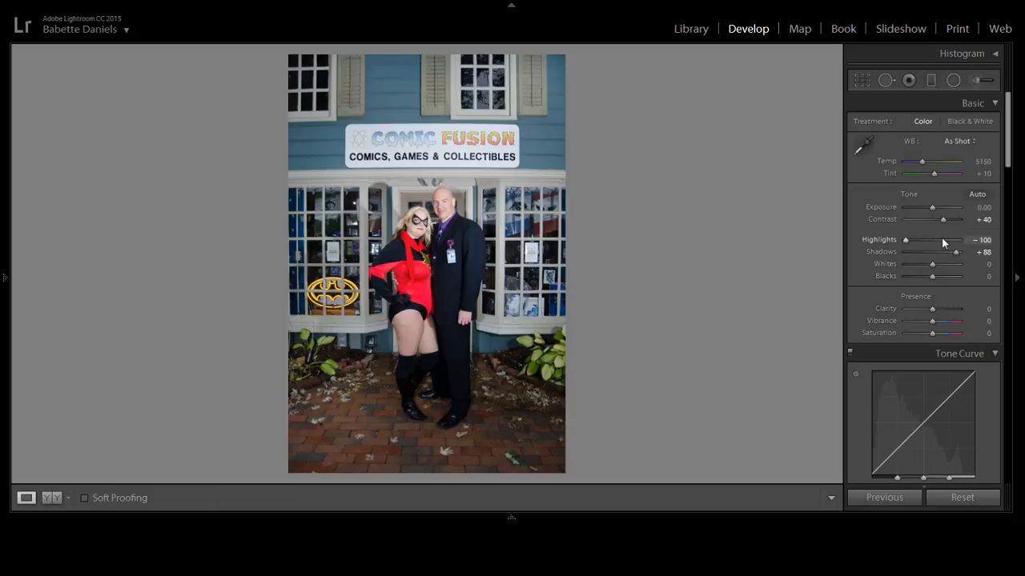
{"action": "key", "text": "backslash"}
{"action": "key", "text": "backslash"}
Crop the storefront photo slightly inward from its upper-right corner, using the original aspect ratio.
{"action": "left_click_drag", "start_coordinate": [1007, 144], "coordinate": [993, 374]}
{"action": "key", "text": "r"}
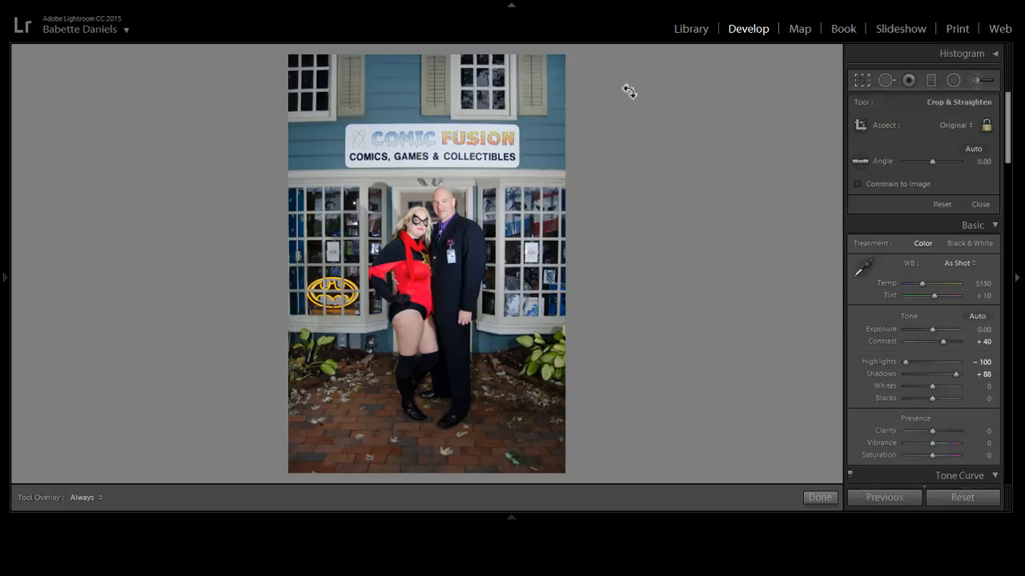
{"action": "left_click_drag", "start_coordinate": [574, 61], "coordinate": [560, 88]}
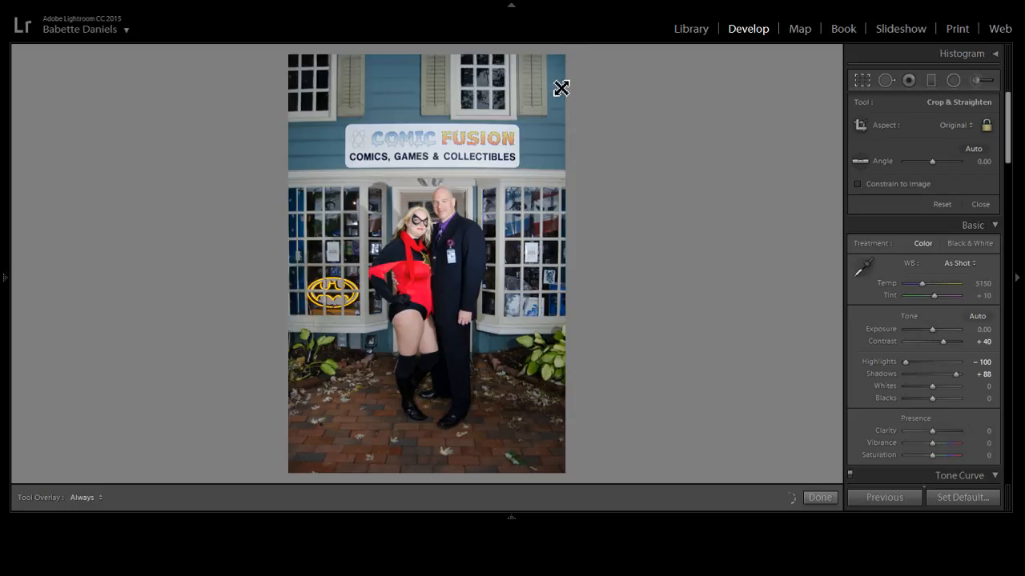
{"action": "key", "text": "shift"}
{"action": "key", "text": "r"}
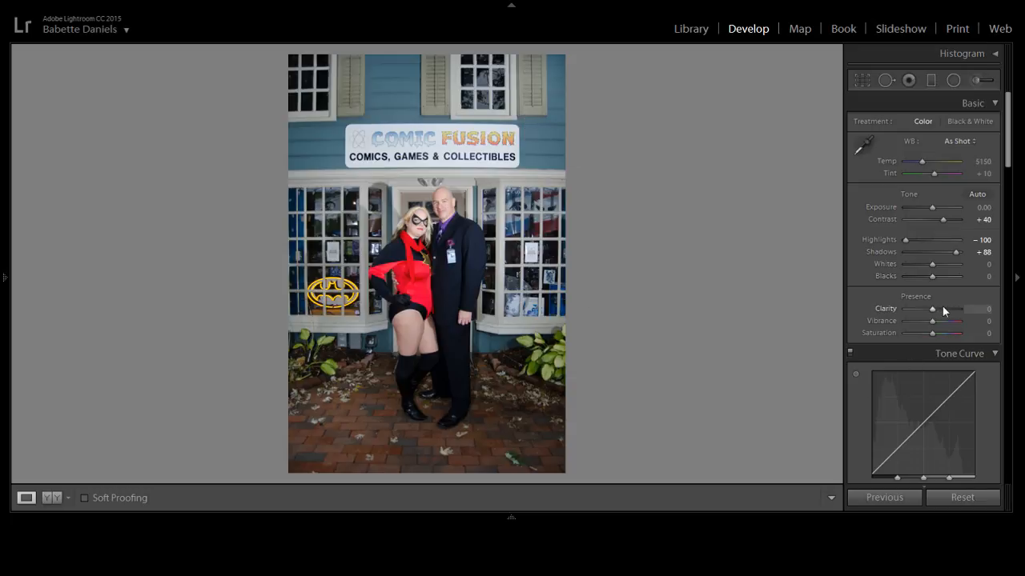
Set the storefront photo's Dehaze Amount to +5 and its post-crop vignetting Amount to -12.
{"action": "left_click_drag", "start_coordinate": [940, 310], "coordinate": [946, 311]}
{"action": "scroll", "coordinate": [906, 320], "scroll_direction": "down", "scroll_amount": 15}
{"action": "scroll", "coordinate": [908, 329], "scroll_direction": "down", "scroll_amount": 10}
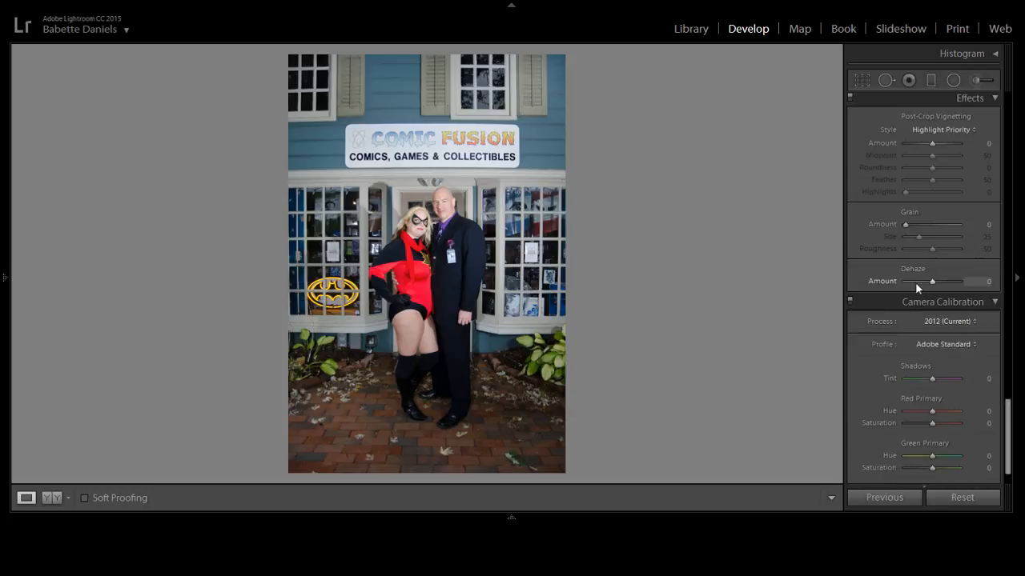
{"action": "left_click_drag", "start_coordinate": [929, 281], "coordinate": [933, 279]}
{"action": "left_click_drag", "start_coordinate": [932, 143], "coordinate": [930, 148]}
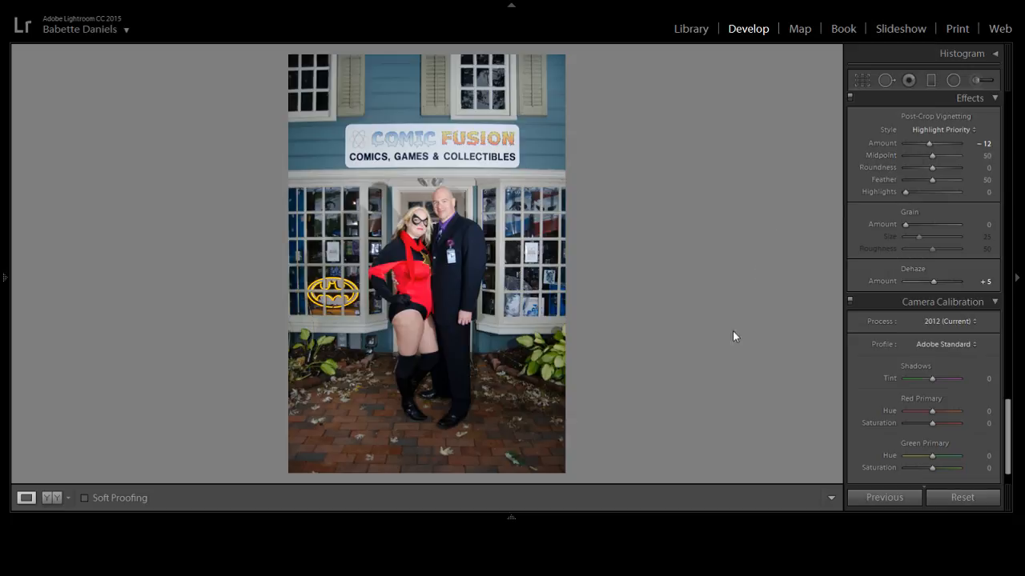
Compare the storefront photo before and after the crop, Dehaze and vignetting edits, toggling twice.
{"action": "key", "text": "backslash"}
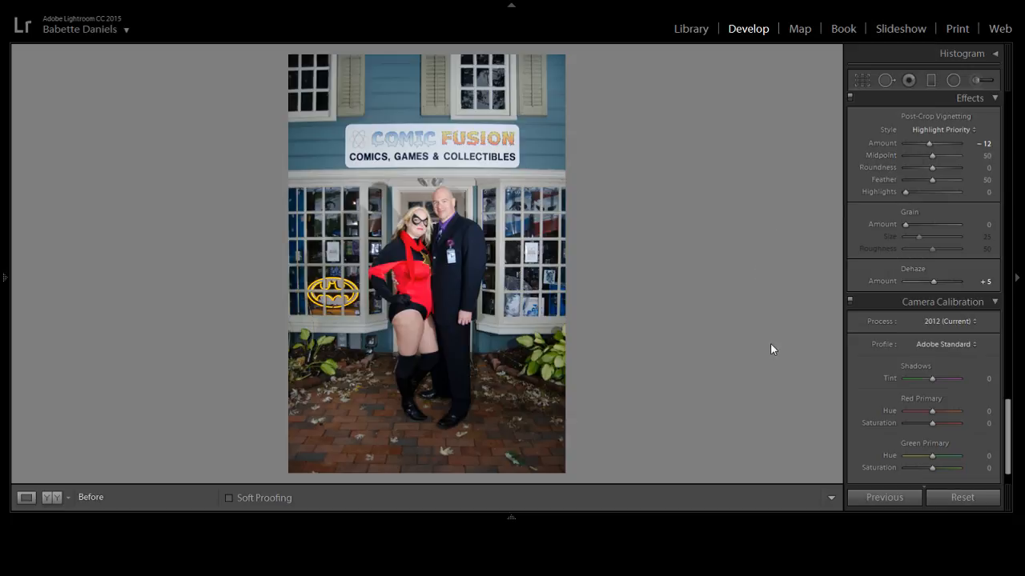
{"action": "key", "text": "backslash"}
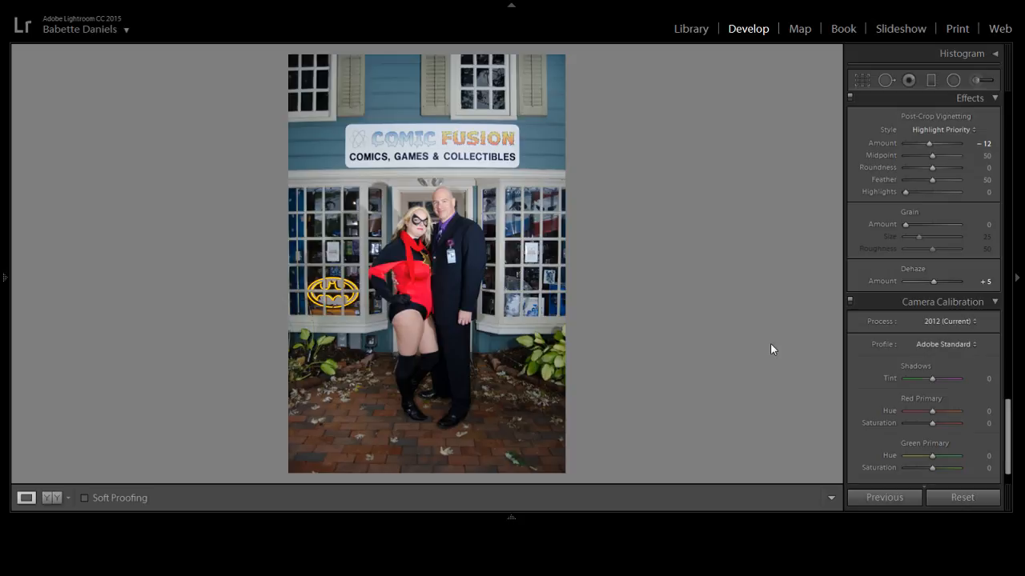
{"action": "key", "text": "backslash"}
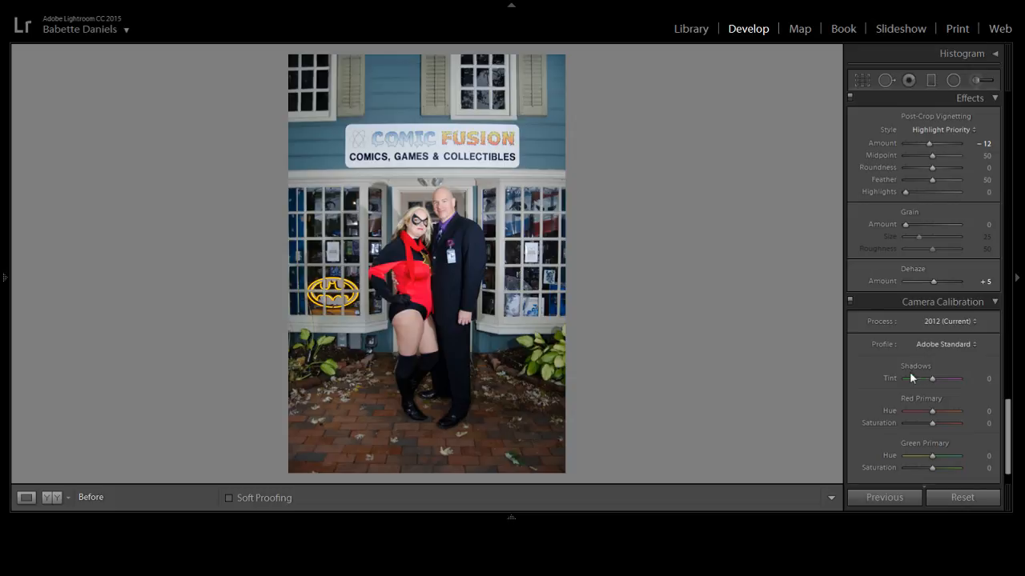
{"action": "key", "text": "backslash"}
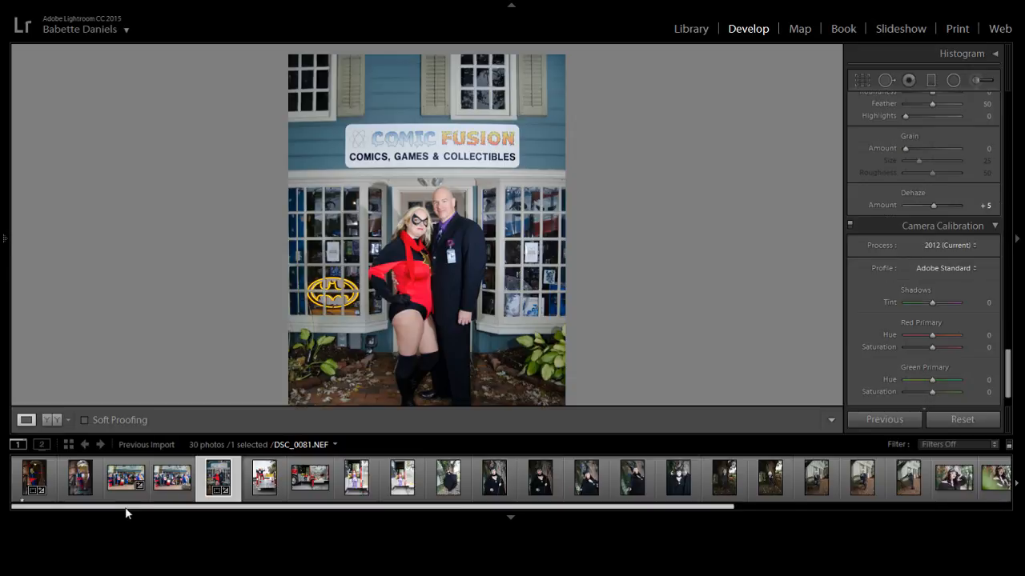
Open the fire truck photo DSC_9716.NEF, showing the seated figure in the purple costume.
{"action": "left_click", "coordinate": [115, 498], "text": "ctrl"}
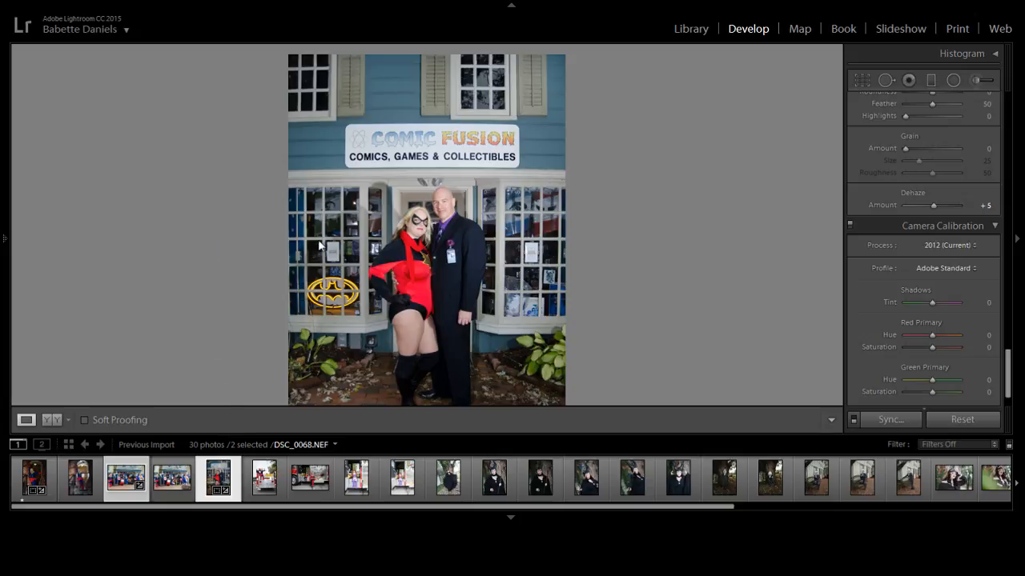
{"action": "key", "text": "Left"}
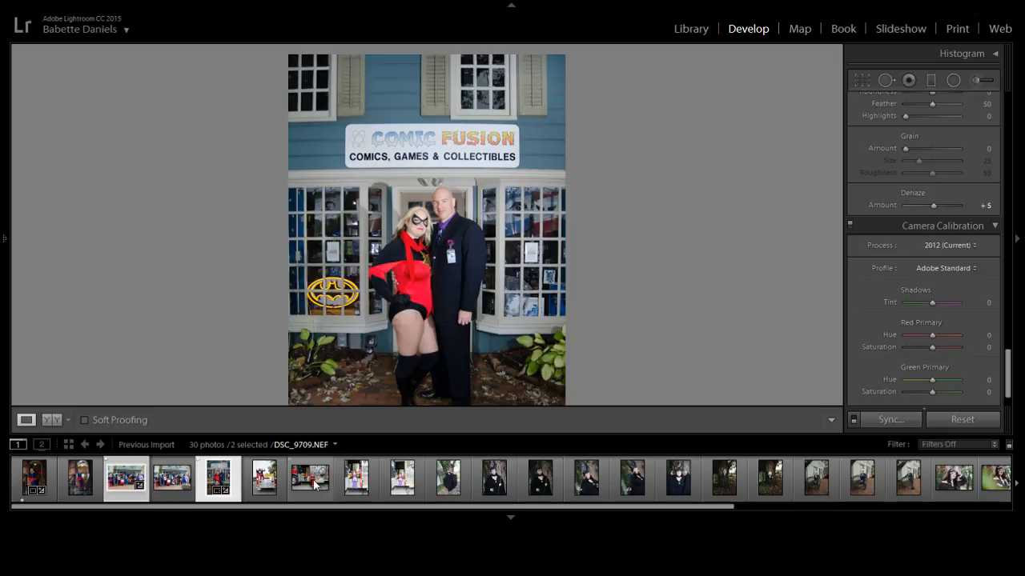
{"action": "left_click", "coordinate": [271, 485]}
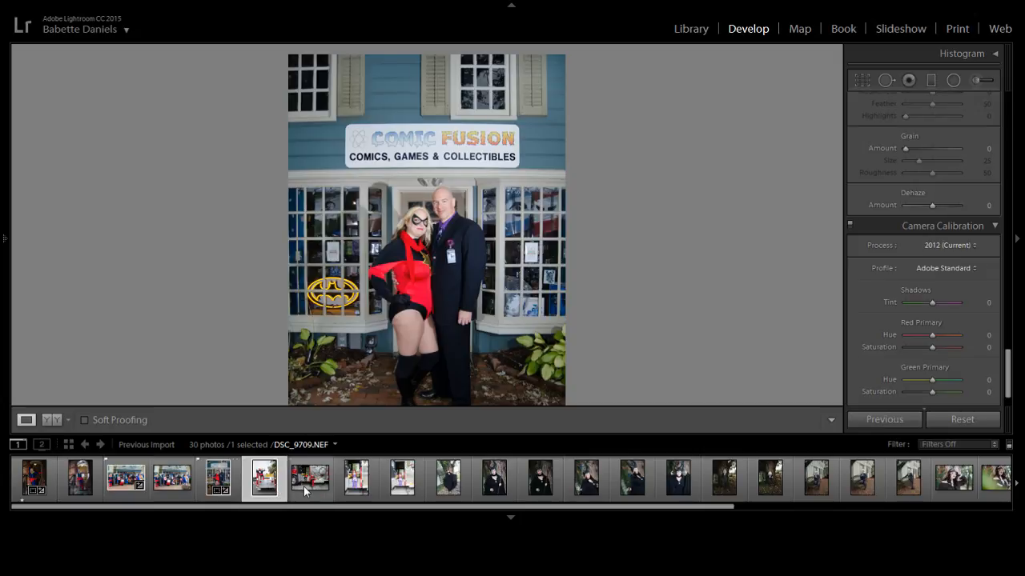
{"action": "left_click", "coordinate": [308, 487]}
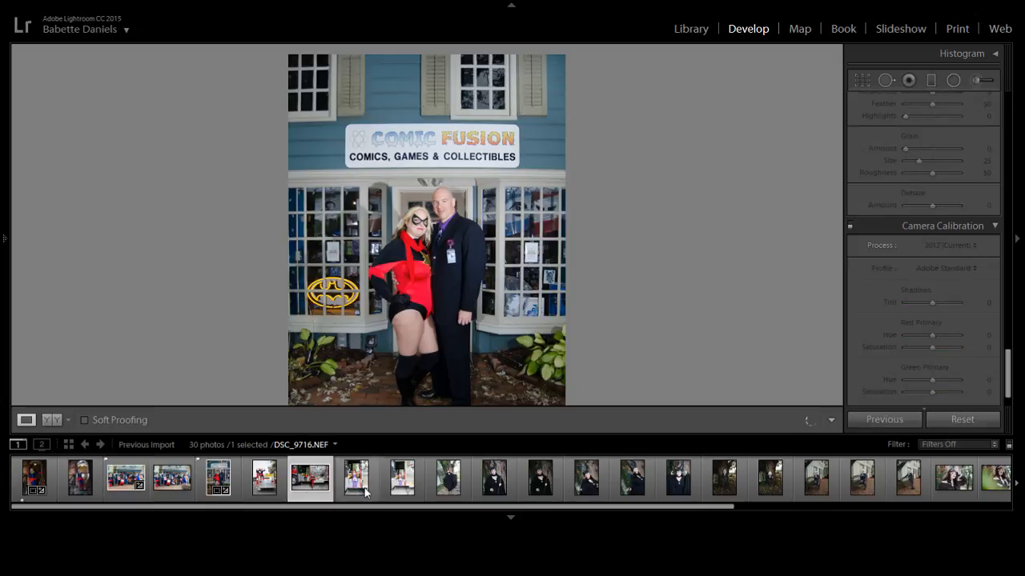
{"action": "left_click", "coordinate": [356, 485]}
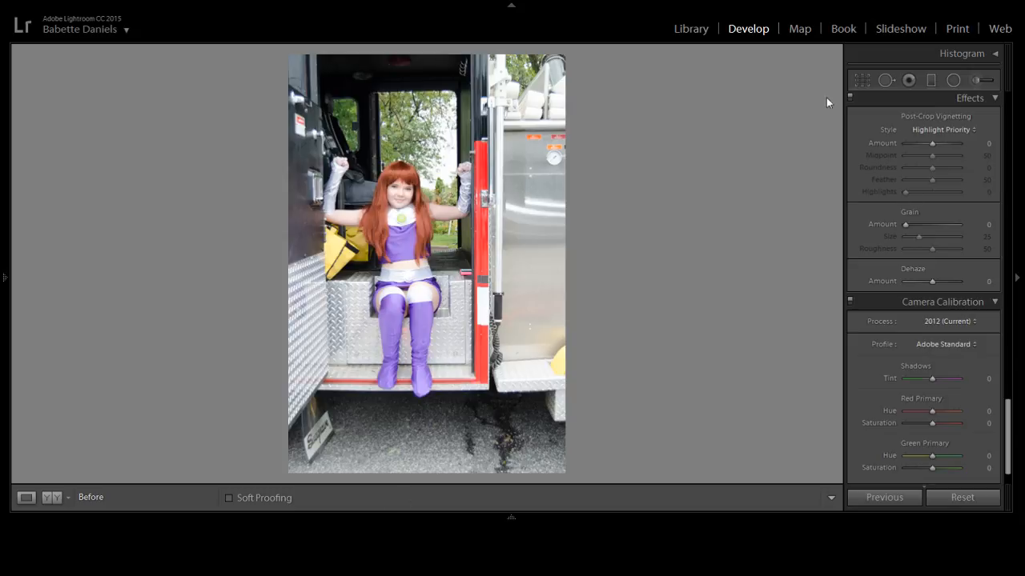
Straighten the fire truck photo to an angle of 0.64 and set its Highlights to -100.
{"action": "left_click", "coordinate": [867, 82]}
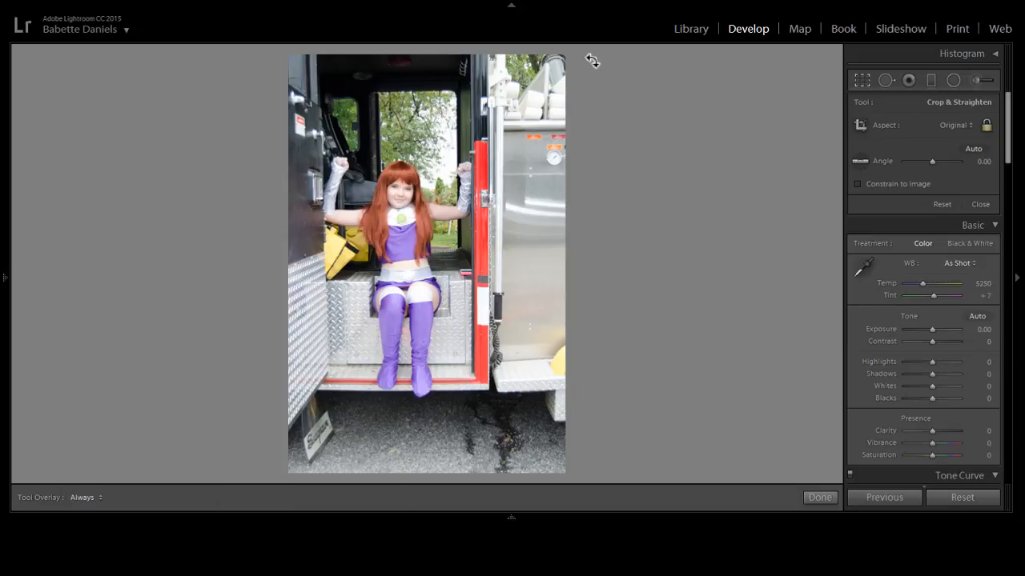
{"action": "left_click_drag", "start_coordinate": [590, 59], "coordinate": [567, 66]}
{"action": "key", "text": "Return"}
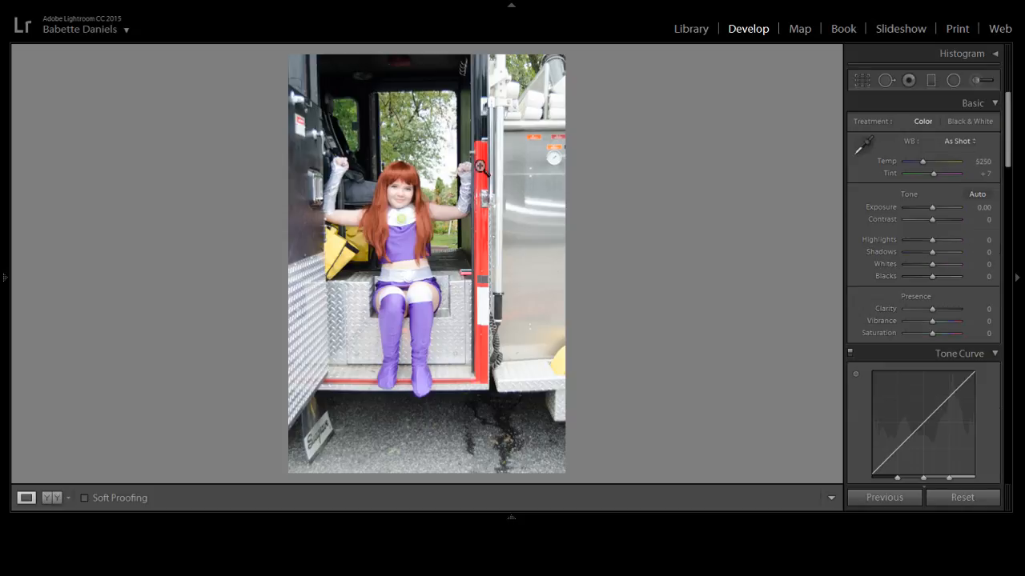
{"action": "left_click_drag", "start_coordinate": [932, 241], "coordinate": [886, 246]}
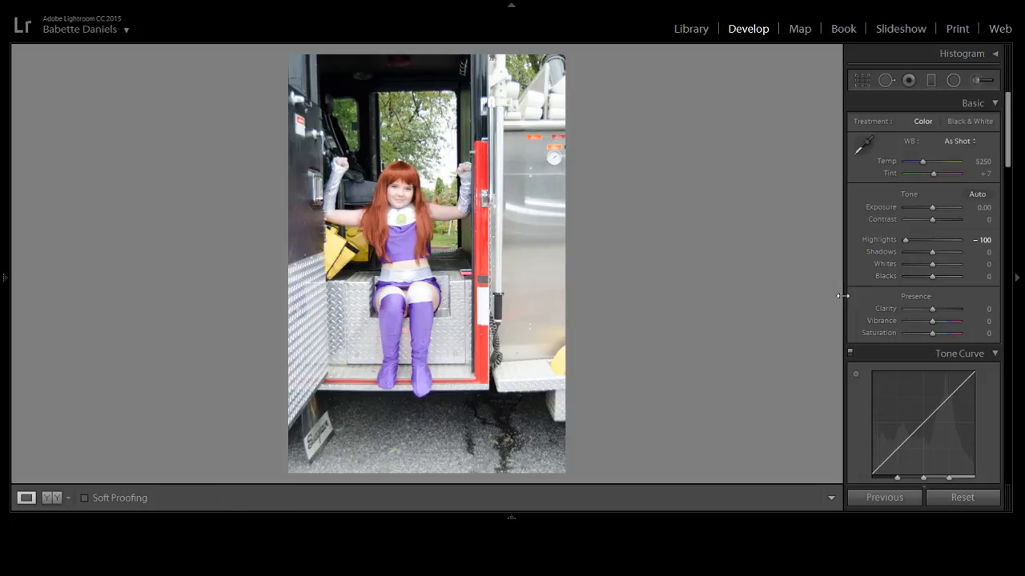
Enable chromatic aberration removal and profile corrections for the fire truck photo, and set its post-crop vignetting Amount to -50.
{"action": "scroll", "coordinate": [960, 248], "scroll_direction": "down", "scroll_amount": 10}
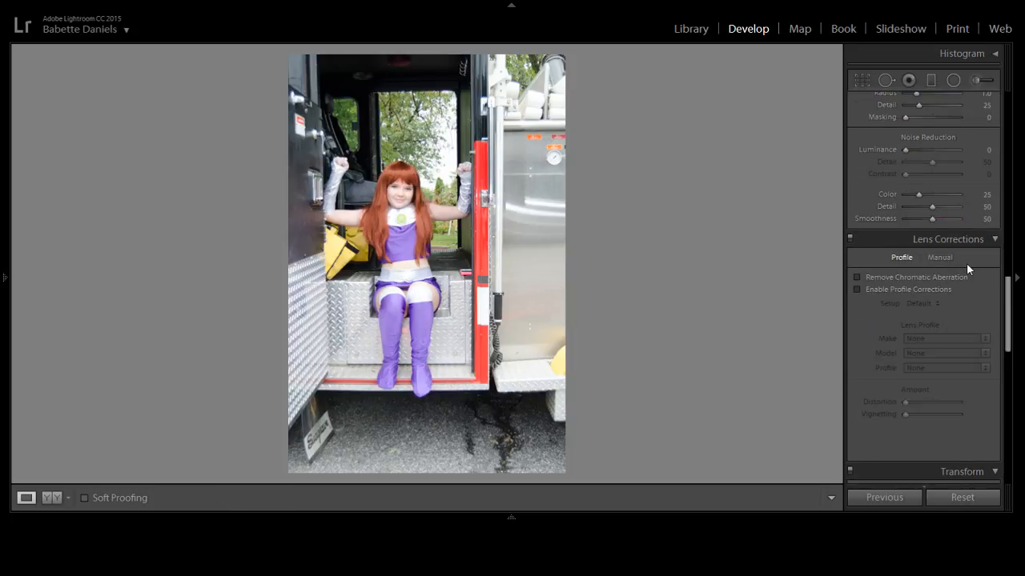
{"action": "scroll", "coordinate": [966, 264], "scroll_direction": "down", "scroll_amount": 2}
{"action": "left_click", "coordinate": [921, 173]}
{"action": "left_click", "coordinate": [920, 184]}
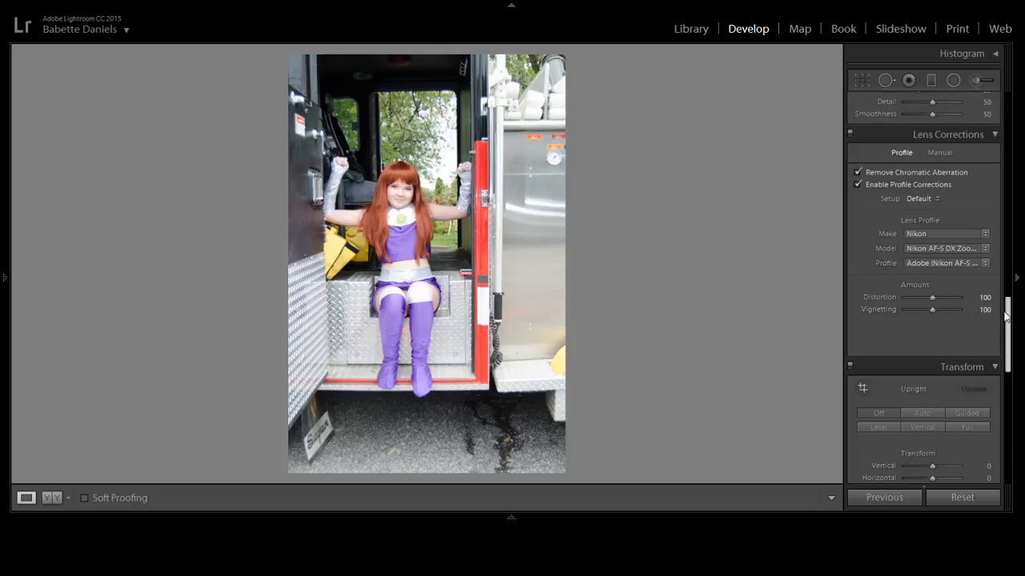
{"action": "left_click_drag", "start_coordinate": [1007, 316], "coordinate": [1002, 378]}
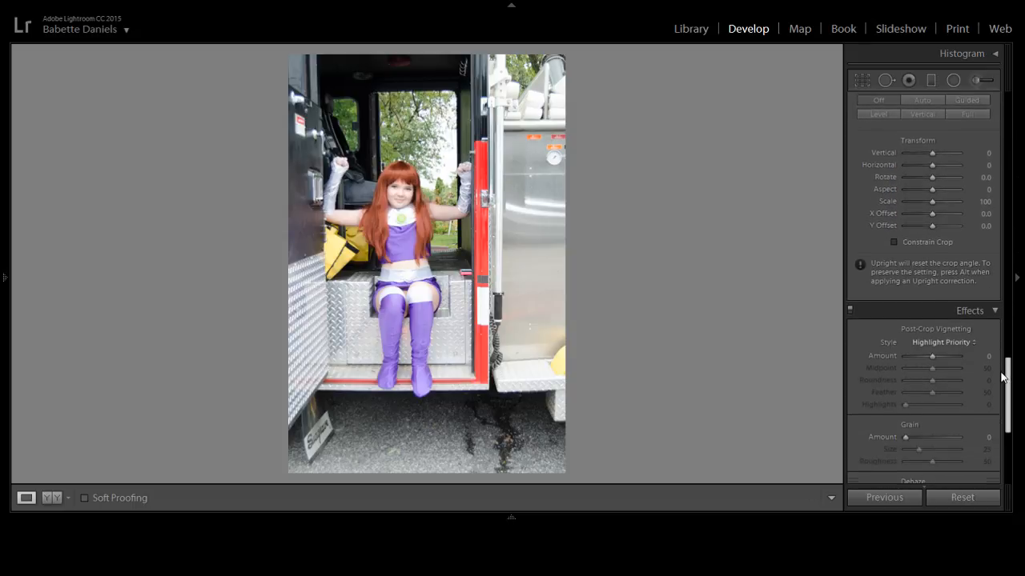
{"action": "left_click", "coordinate": [927, 346]}
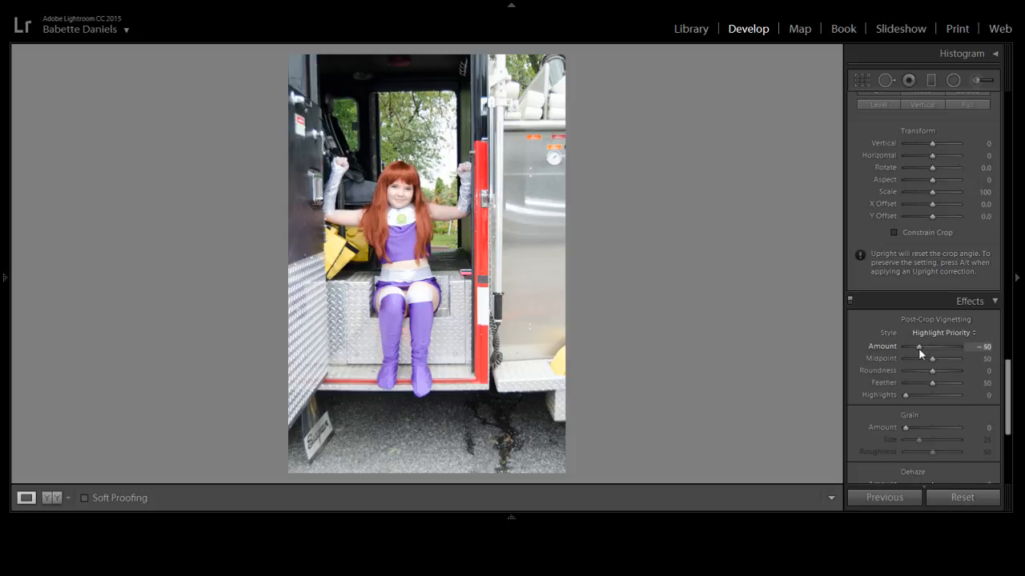
Revisit and apply the fire truck photo's crop, and set its Contrast to +45.
{"action": "left_click", "coordinate": [862, 82]}
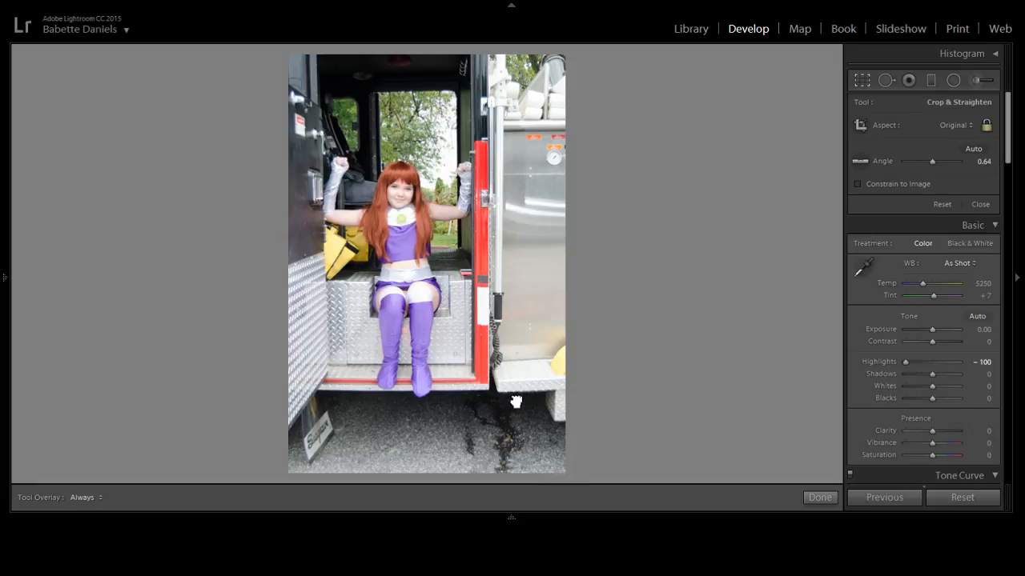
{"action": "key", "text": "Return"}
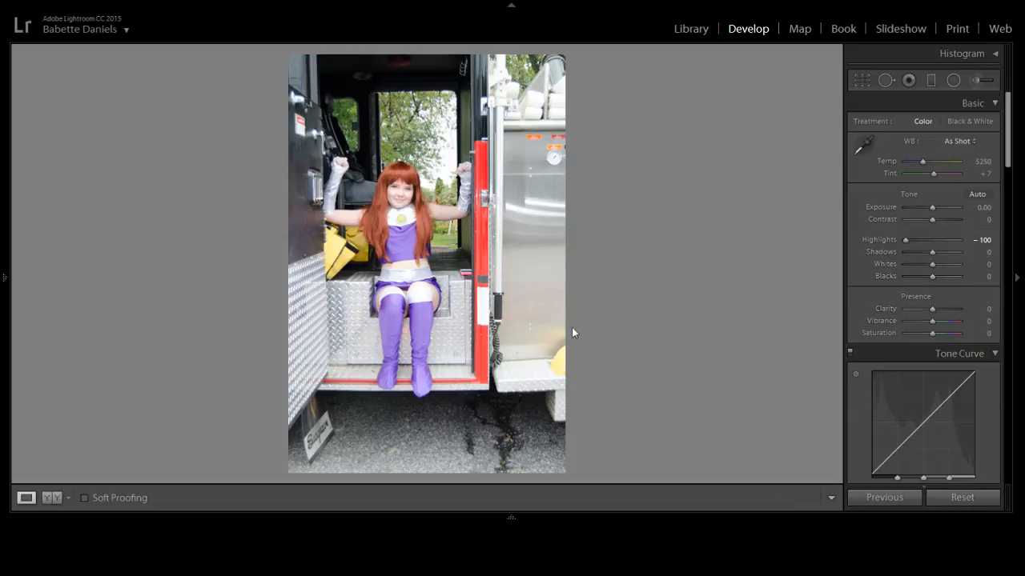
{"action": "left_click", "coordinate": [862, 80]}
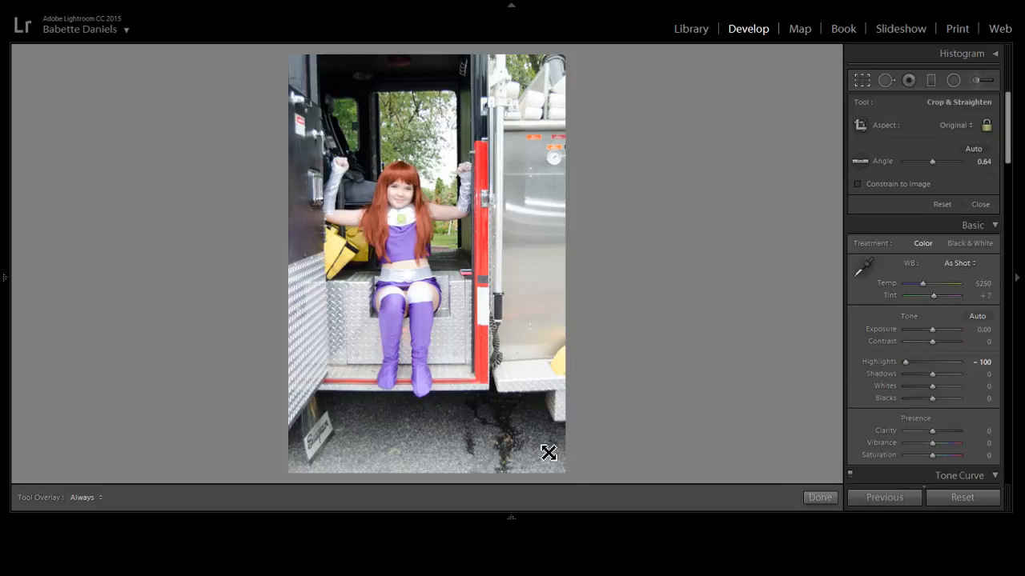
{"action": "key", "text": "Return"}
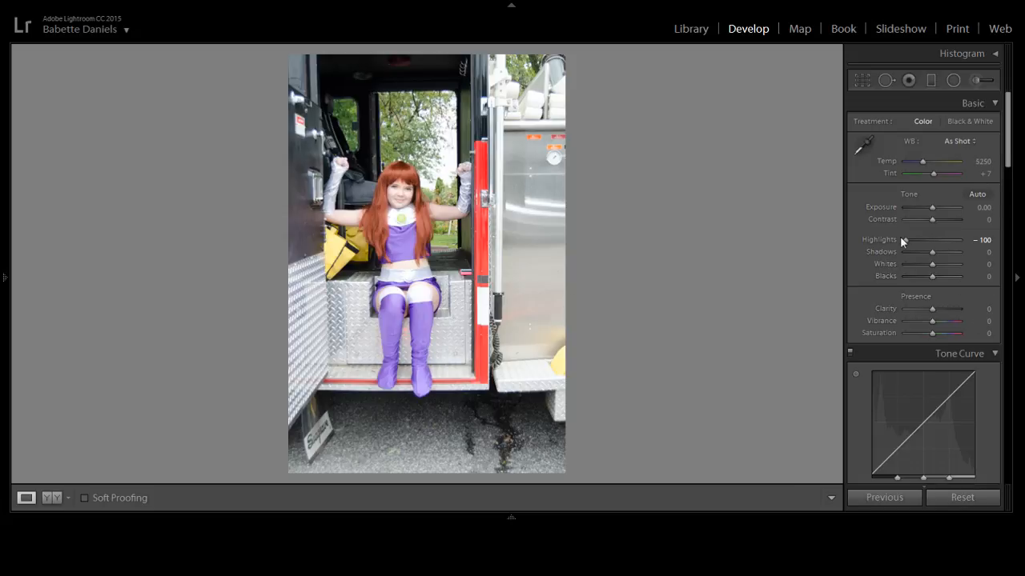
{"action": "mouse_move", "coordinate": [901, 238]}
{"action": "left_mouse_down"}
{"action": "mouse_move", "coordinate": [929, 239]}
{"action": "mouse_move", "coordinate": [901, 241]}
{"action": "left_mouse_up"}
{"action": "left_click_drag", "start_coordinate": [938, 219], "coordinate": [944, 217]}
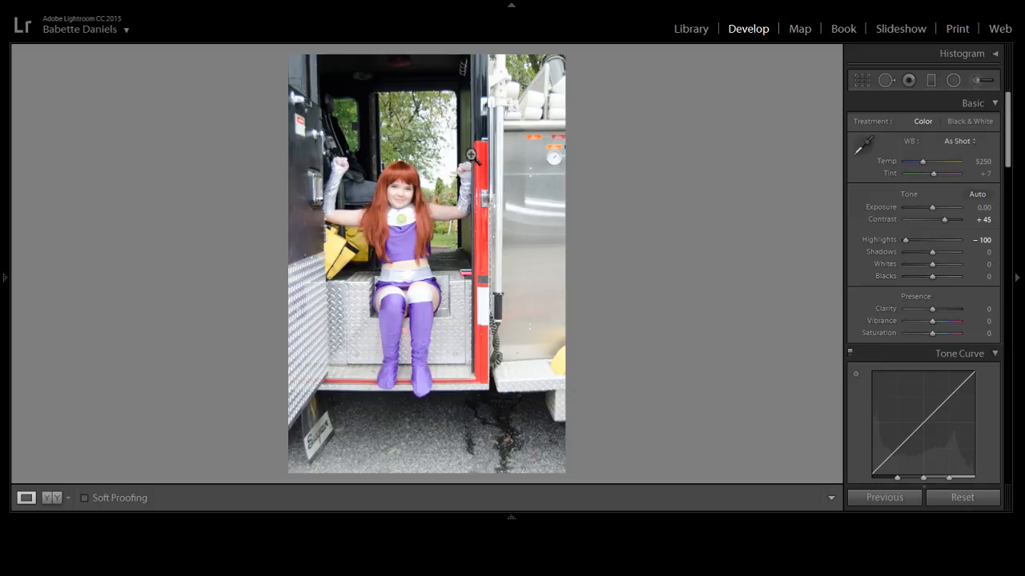
Make a local adjustment brush edit on the fire truck photo with Feather 57, Highlights -86 and Temp 6.
{"action": "left_click", "coordinate": [977, 80]}
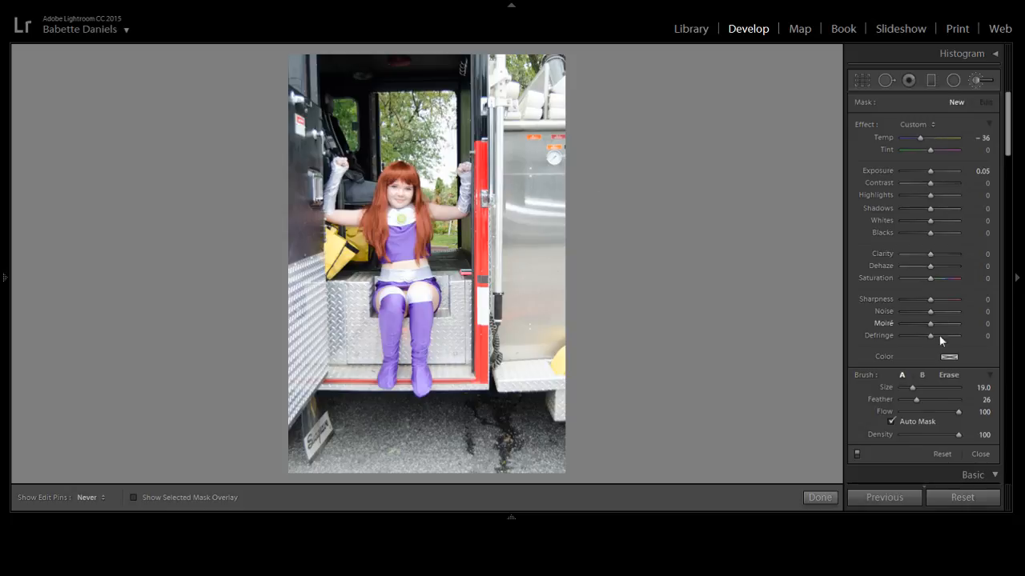
{"action": "left_click_drag", "start_coordinate": [916, 400], "coordinate": [933, 401]}
{"action": "left_click", "coordinate": [990, 139]}
{"action": "type", "text": "0"}
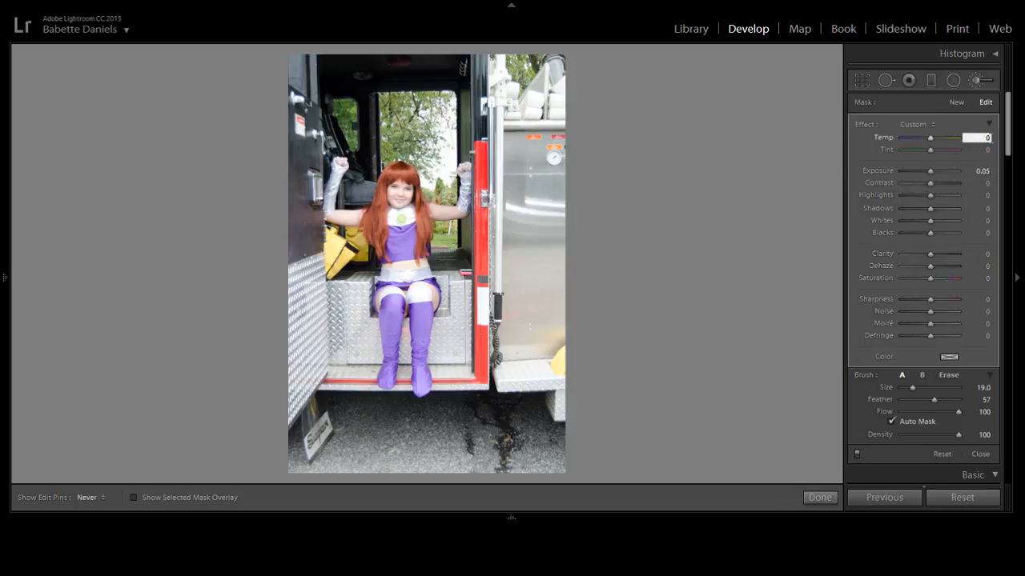
{"action": "left_click", "coordinate": [901, 195]}
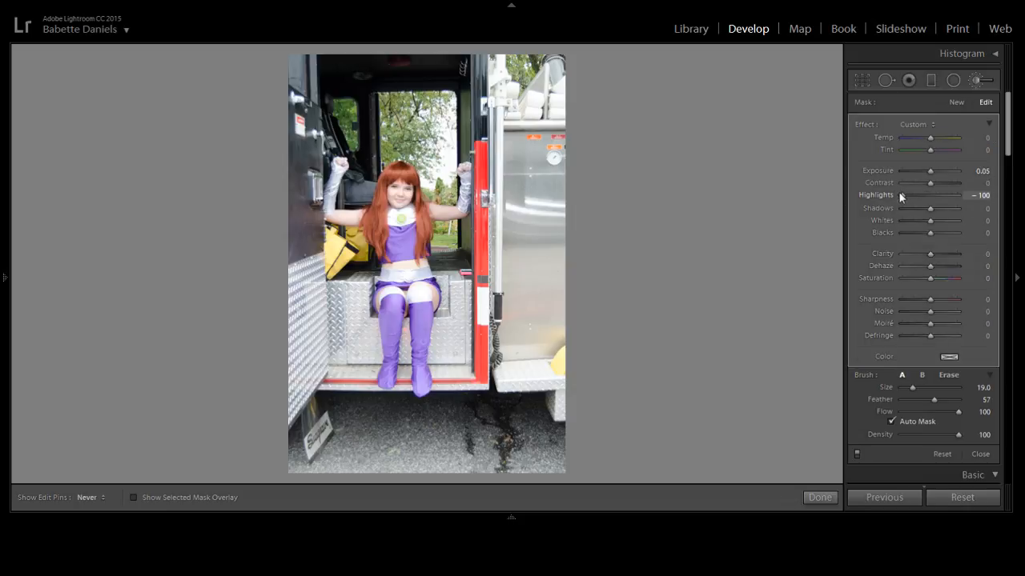
{"action": "left_click_drag", "start_coordinate": [900, 195], "coordinate": [903, 194]}
{"action": "left_click_drag", "start_coordinate": [931, 138], "coordinate": [932, 138]}
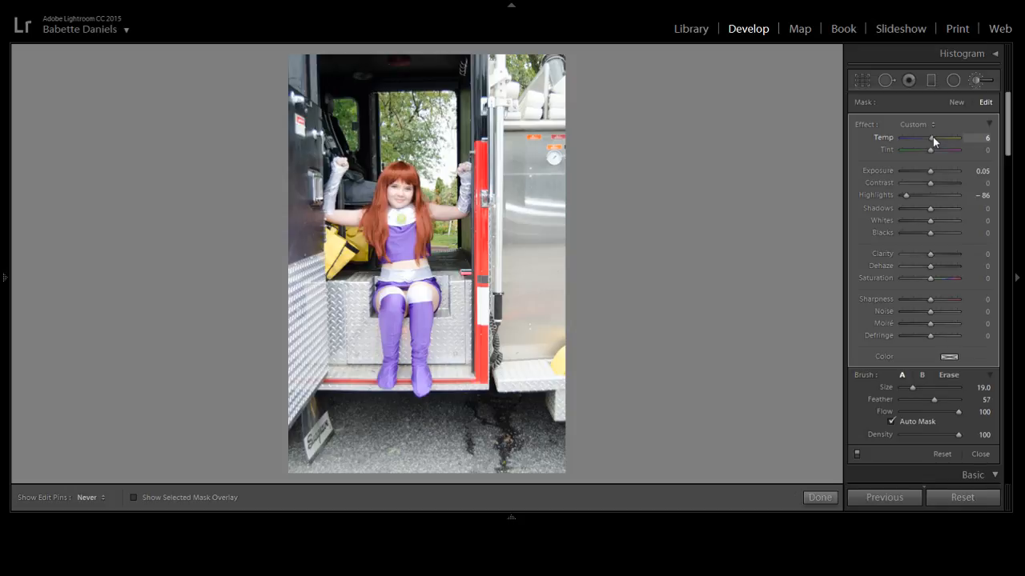
Switch from the adjustment brush to spot healing and set the fire truck photo's Red saturation to -20.
{"action": "left_click", "coordinate": [885, 81]}
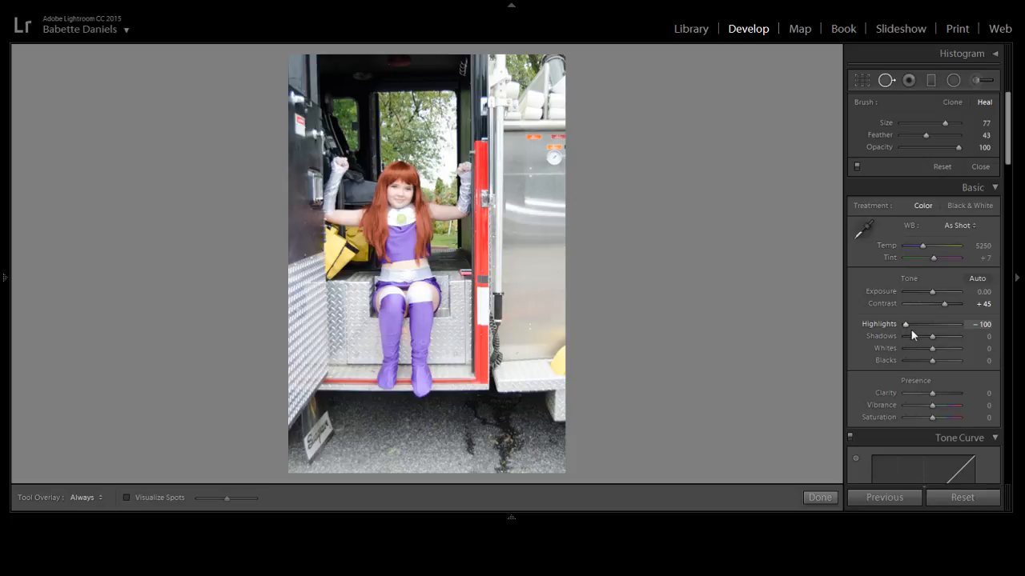
{"action": "scroll", "coordinate": [911, 331], "scroll_direction": "down", "scroll_amount": 10}
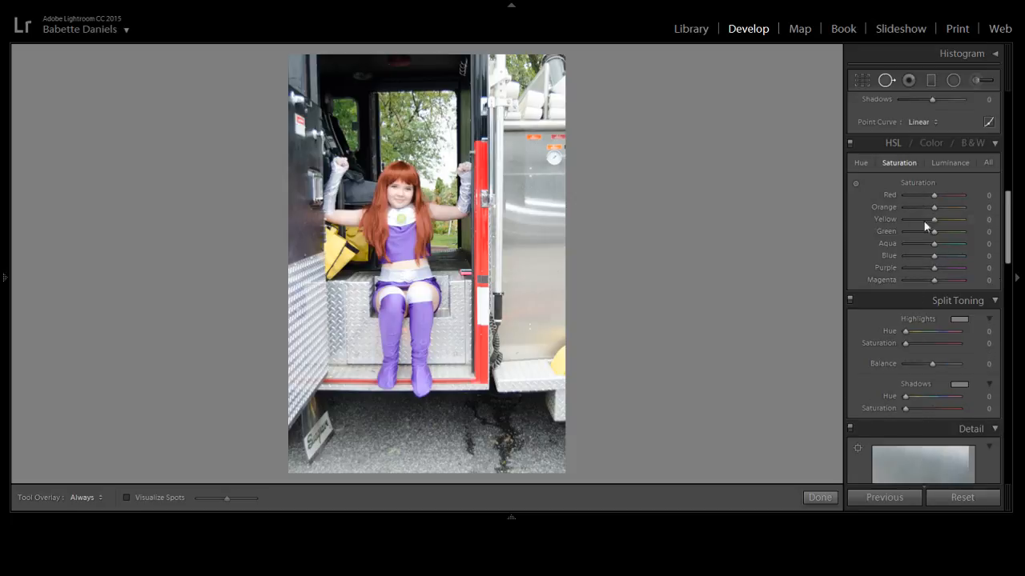
{"action": "left_click_drag", "start_coordinate": [931, 197], "coordinate": [924, 200]}
{"action": "left_click_drag", "start_coordinate": [929, 197], "coordinate": [923, 196]}
{"action": "left_click", "coordinate": [983, 196]}
{"action": "type", "text": "- "}
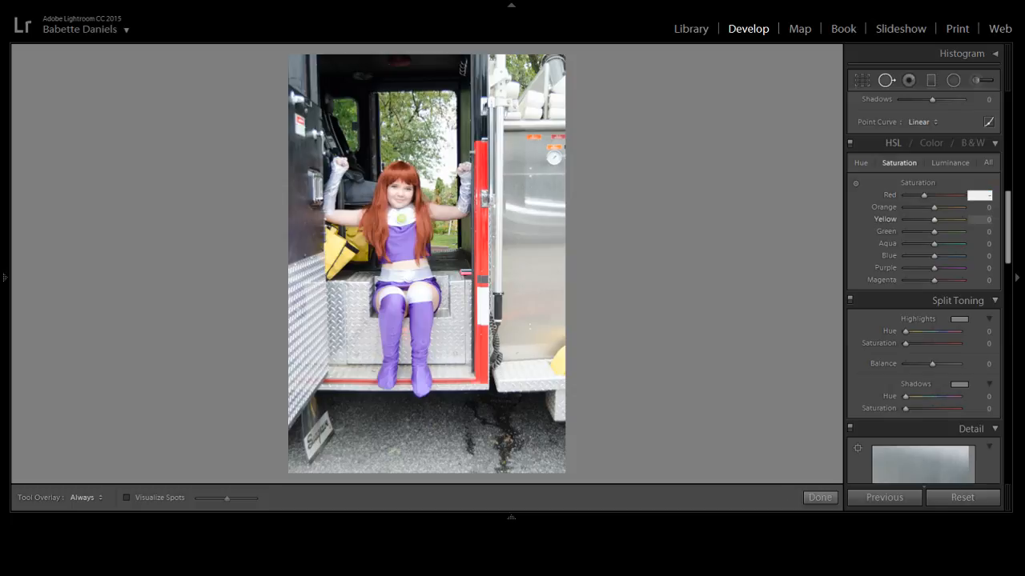
{"action": "type", "text": "20"}
{"action": "key", "text": "Return"}
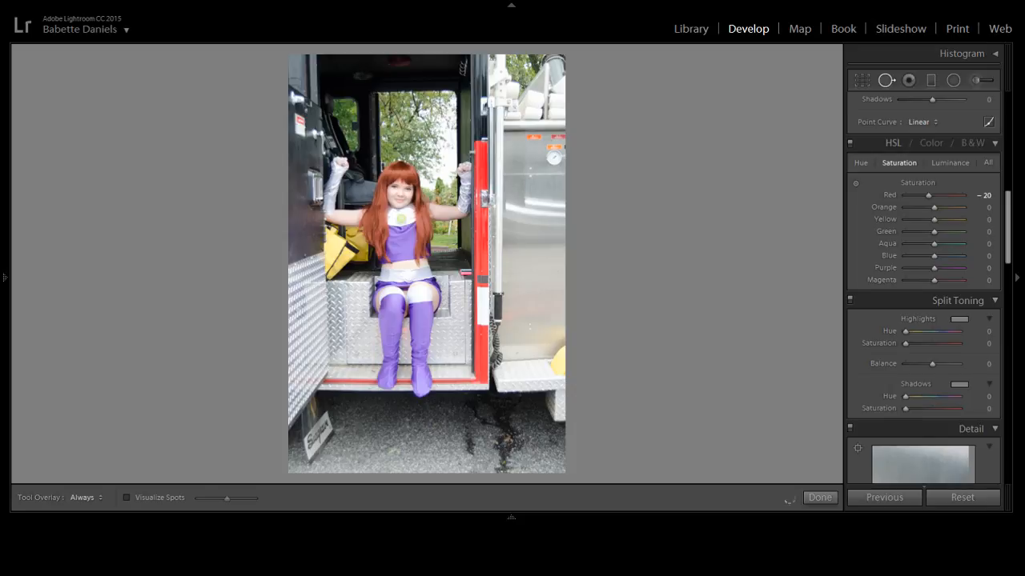
{"action": "mouse_move", "coordinate": [438, 521]}
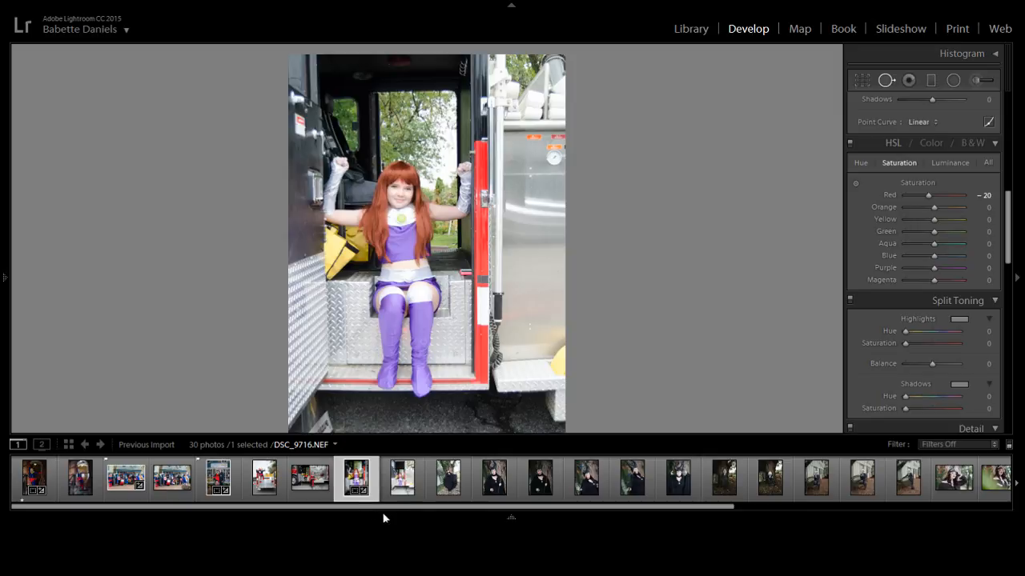
Select the full-length horned costume photo DSC_9725.NEF, set its Highlights to -100, and close spot removal.
{"action": "key", "text": "t"}
{"action": "left_click", "coordinate": [404, 495]}
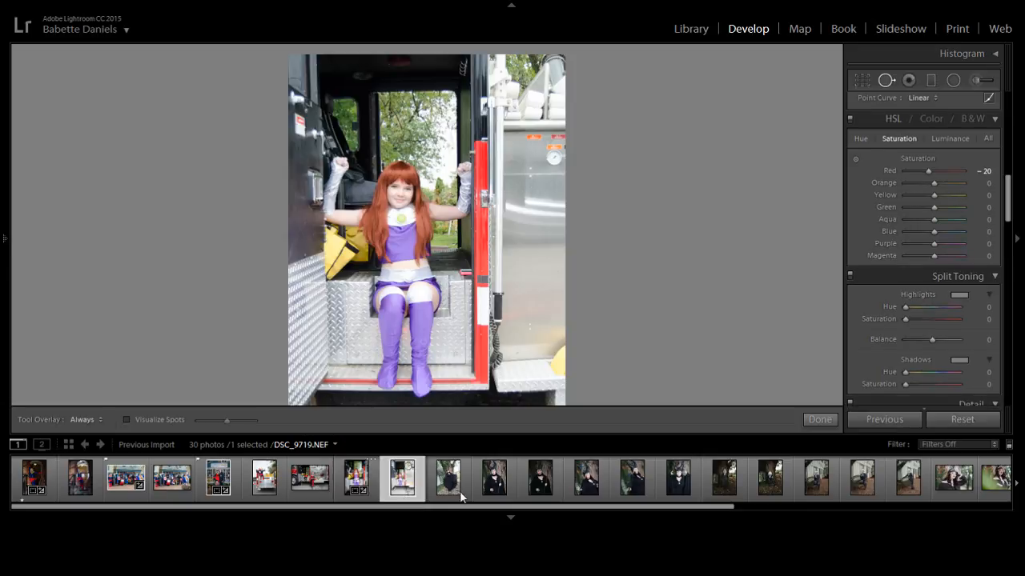
{"action": "left_click", "coordinate": [455, 493]}
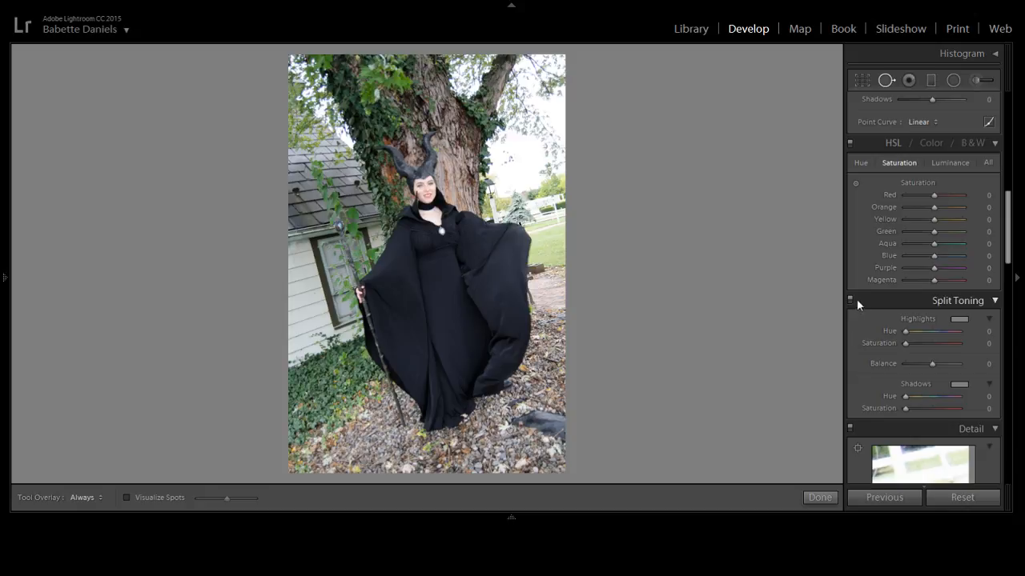
{"action": "left_click_drag", "start_coordinate": [1009, 249], "coordinate": [1010, 166]}
{"action": "key", "text": "q"}
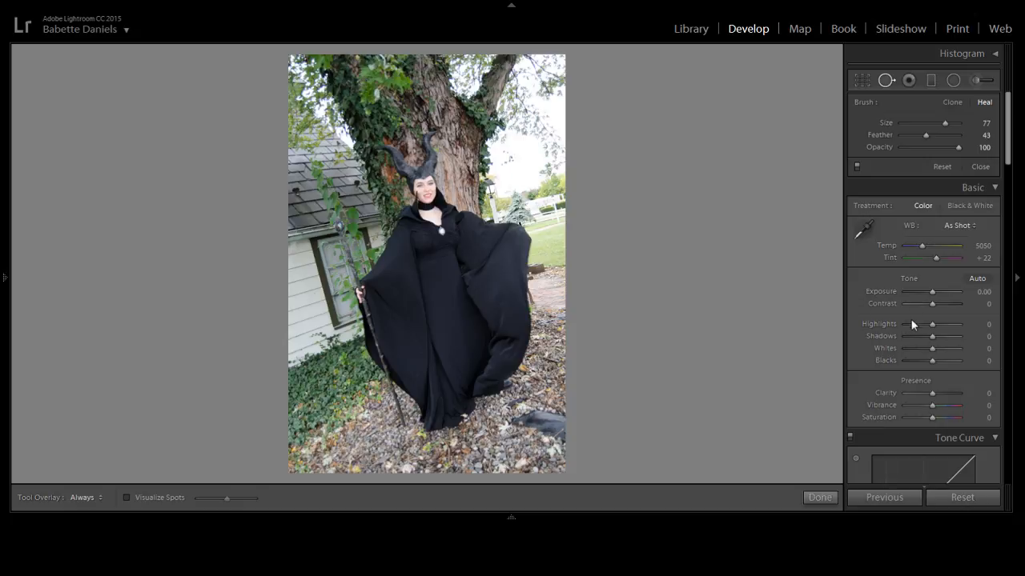
{"action": "left_click_drag", "start_coordinate": [910, 324], "coordinate": [900, 326]}
{"action": "left_click", "coordinate": [895, 85]}
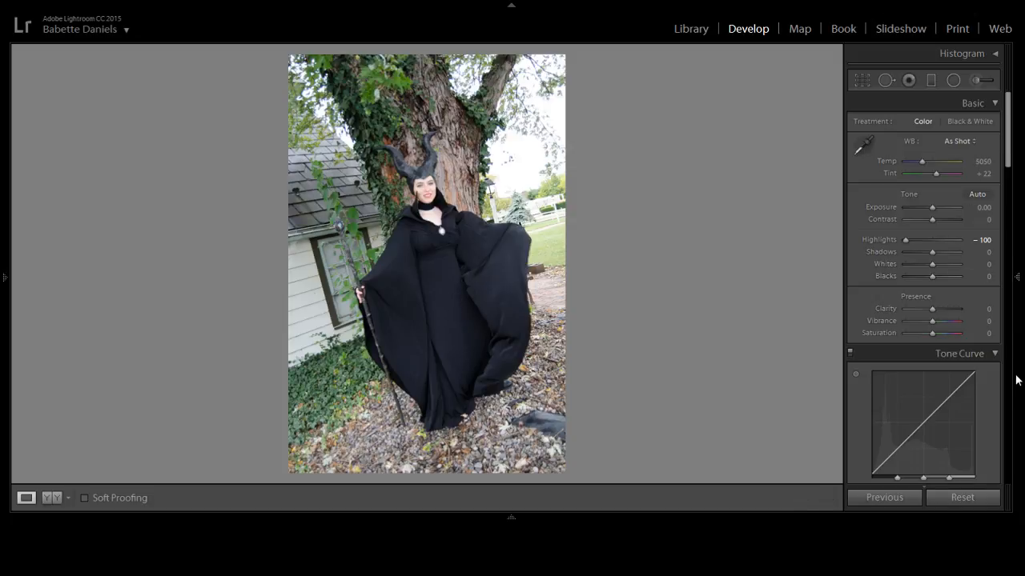
Enable profile corrections for the full-length horned costume photo and set its Contrast to +40.
{"action": "left_click_drag", "start_coordinate": [1008, 132], "coordinate": [1011, 227]}
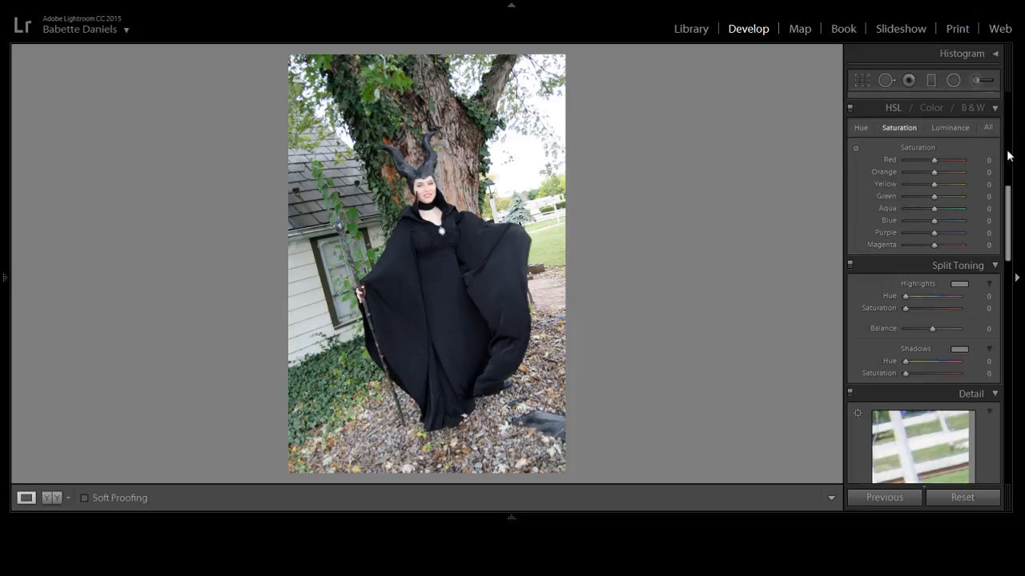
{"action": "left_click_drag", "start_coordinate": [1009, 212], "coordinate": [1014, 274]}
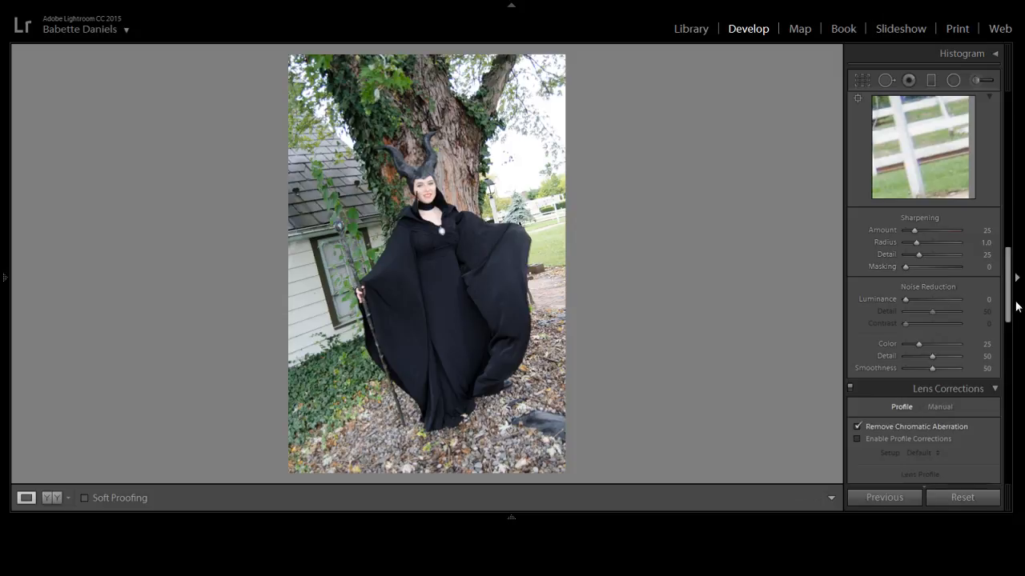
{"action": "left_click_drag", "start_coordinate": [1007, 309], "coordinate": [999, 354]}
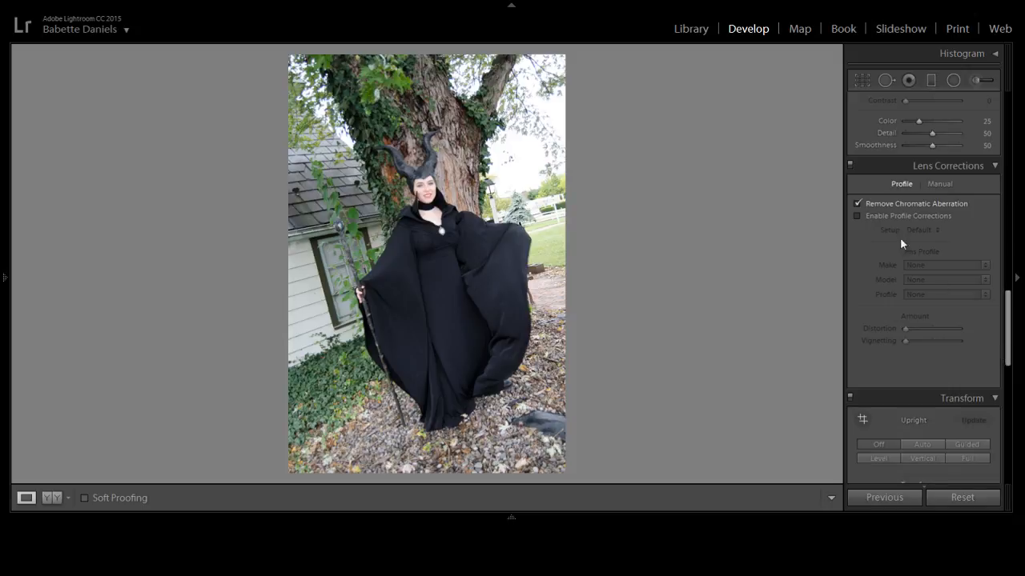
{"action": "left_click", "coordinate": [890, 218]}
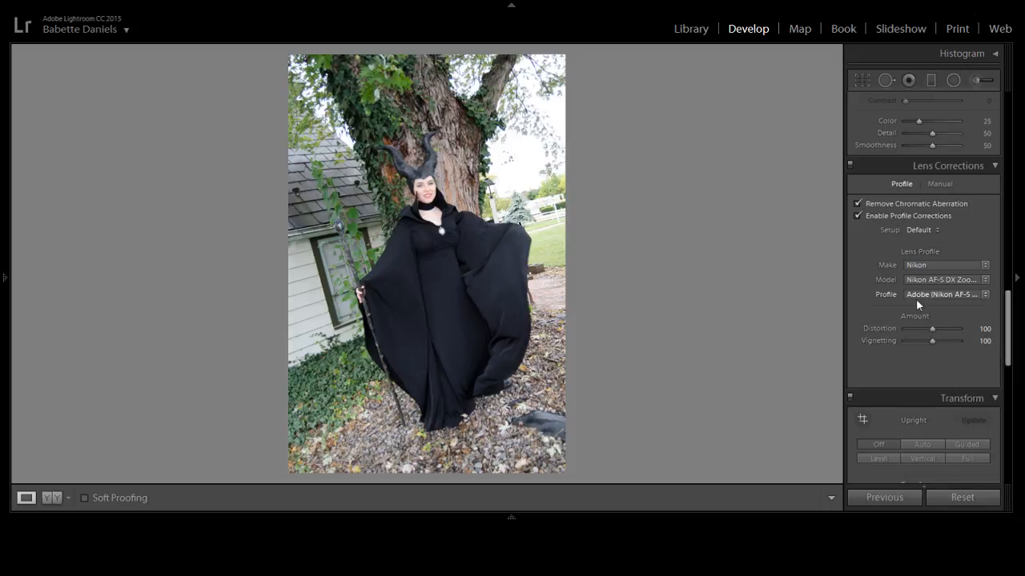
{"action": "left_click_drag", "start_coordinate": [1008, 310], "coordinate": [1006, 273]}
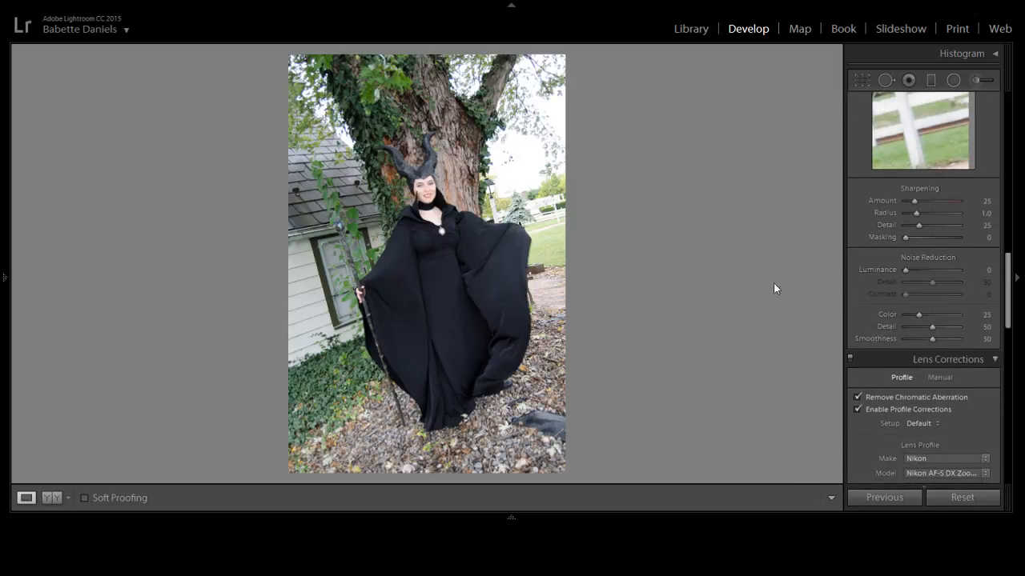
{"action": "left_click_drag", "start_coordinate": [1007, 313], "coordinate": [1015, 148]}
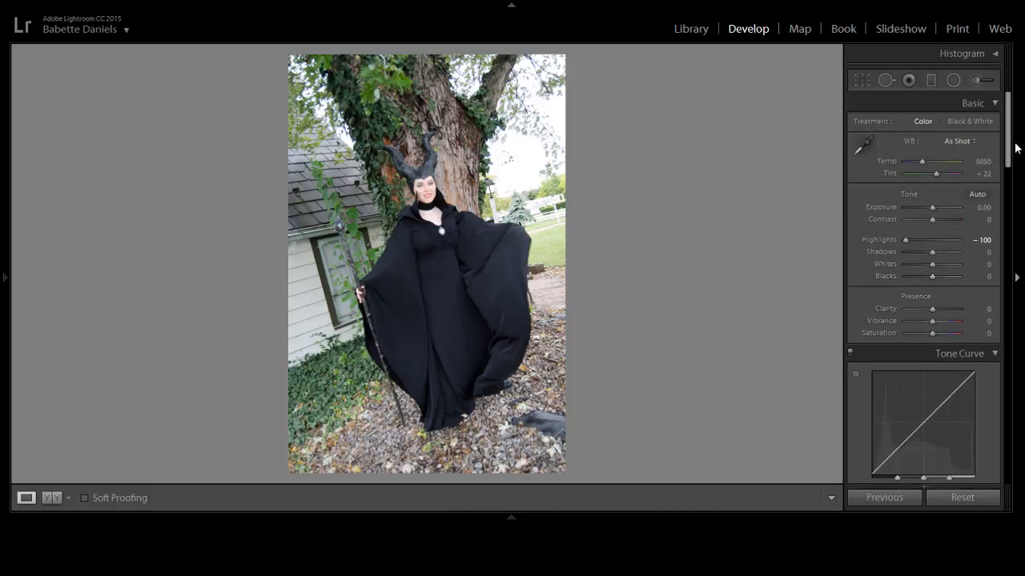
{"action": "left_click", "coordinate": [942, 219]}
Switch to the closer staff portrait DSC_9734.NEF and set its Highlights to -71, Shadows to +93 and Contrast to +38.
{"action": "left_click", "coordinate": [561, 519]}
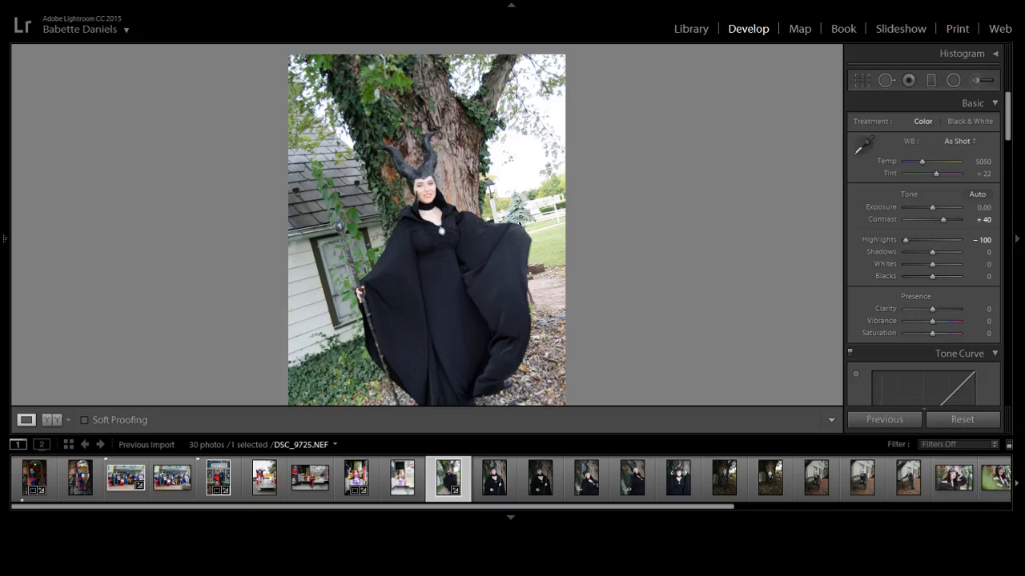
{"action": "left_click", "coordinate": [494, 481]}
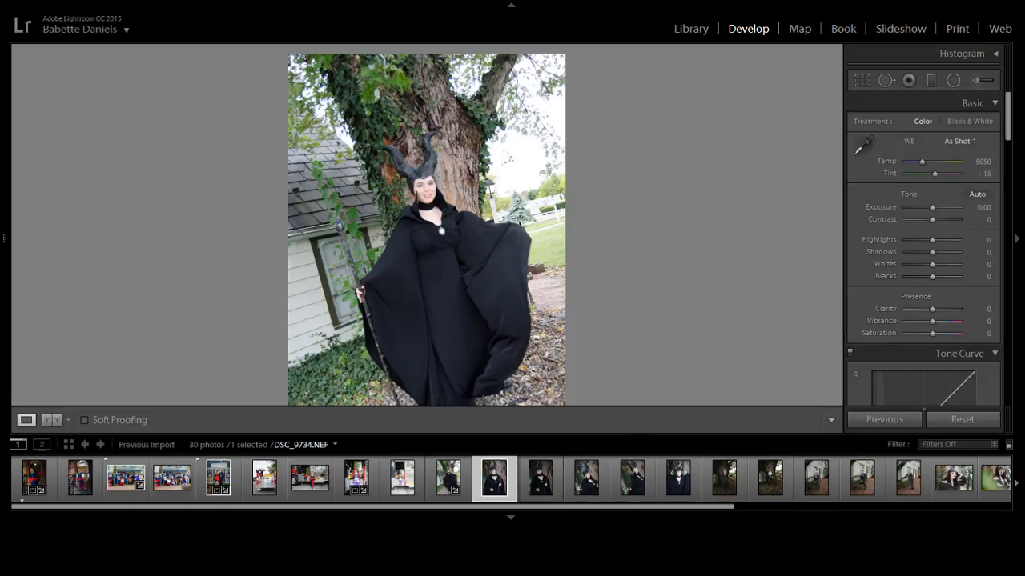
{"action": "left_click", "coordinate": [576, 521]}
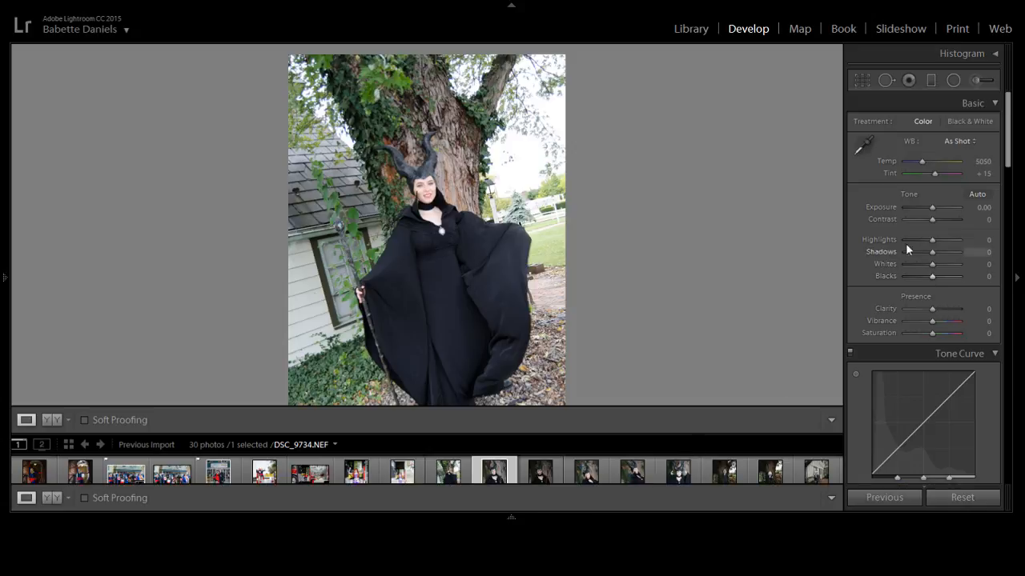
{"action": "key", "text": "backslash"}
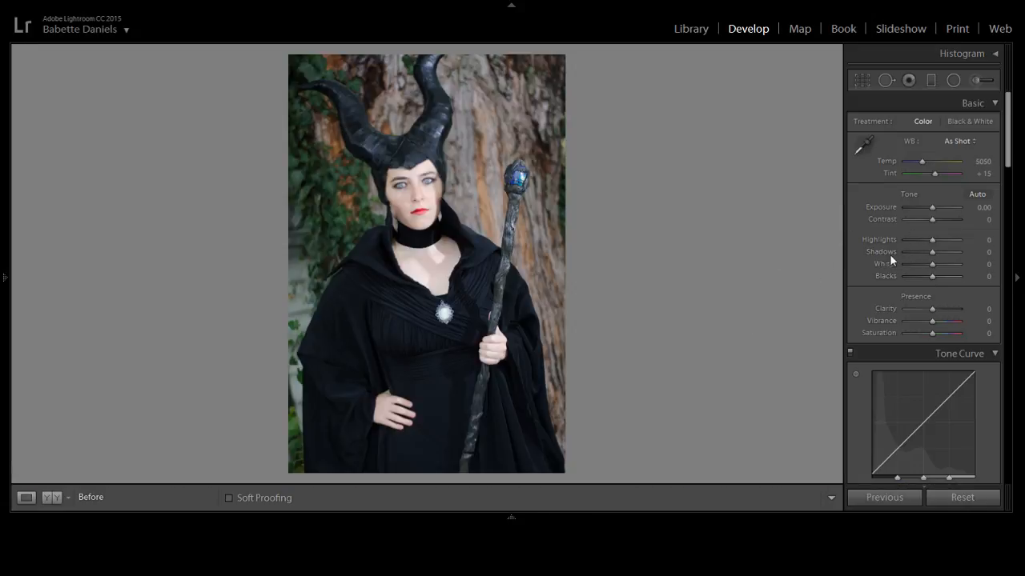
{"action": "left_click", "coordinate": [909, 241]}
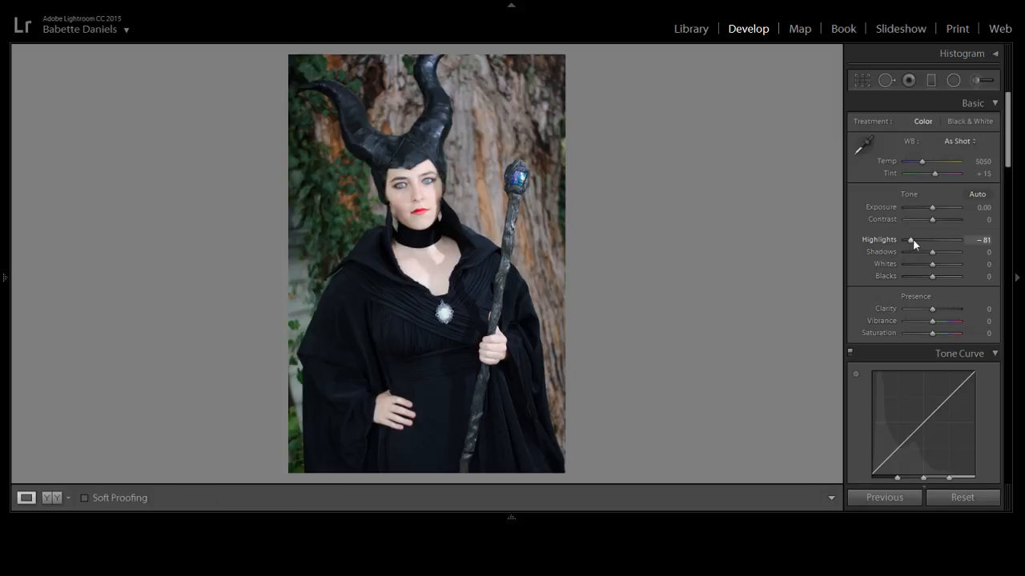
{"action": "left_click", "coordinate": [946, 253]}
{"action": "left_click_drag", "start_coordinate": [948, 253], "coordinate": [956, 252]}
{"action": "left_click", "coordinate": [942, 219]}
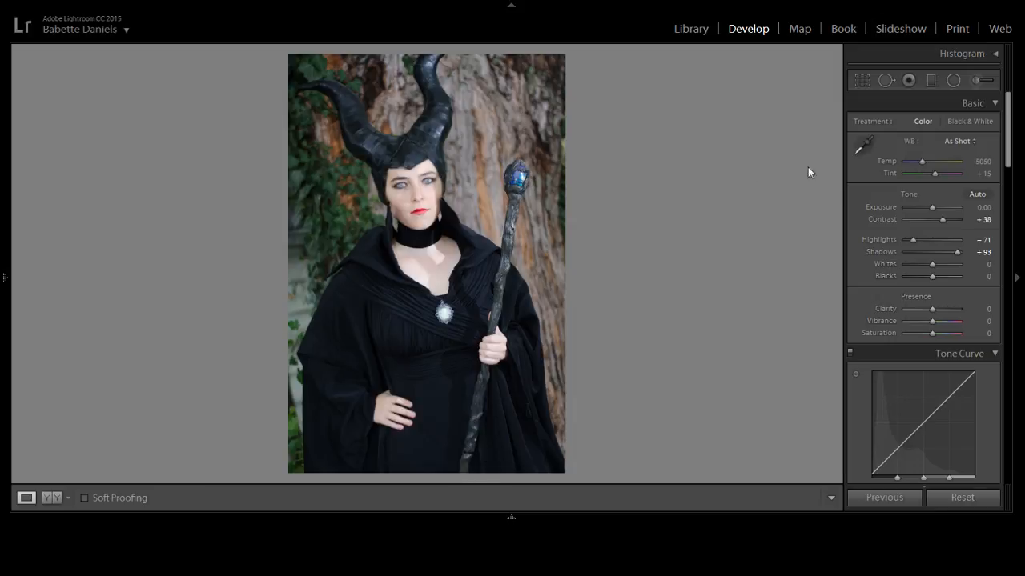
Set the camera calibration Shadows Tint to +31, raise the Green Primary Saturation, and compare the staff portrait before and after.
{"action": "left_click_drag", "start_coordinate": [1009, 148], "coordinate": [1010, 237]}
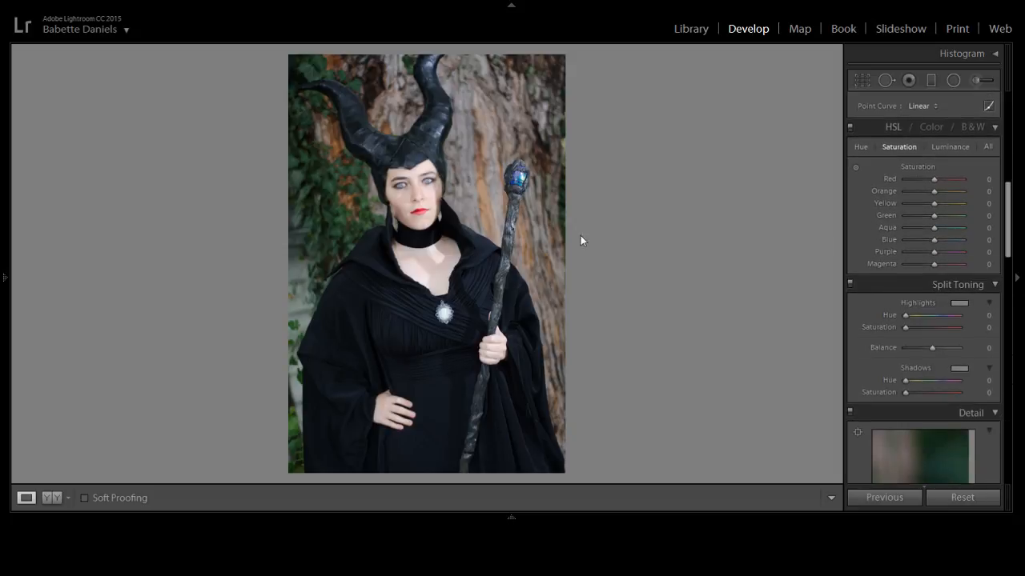
{"action": "left_click", "coordinate": [531, 191]}
{"action": "left_click_drag", "start_coordinate": [1007, 218], "coordinate": [1001, 442]}
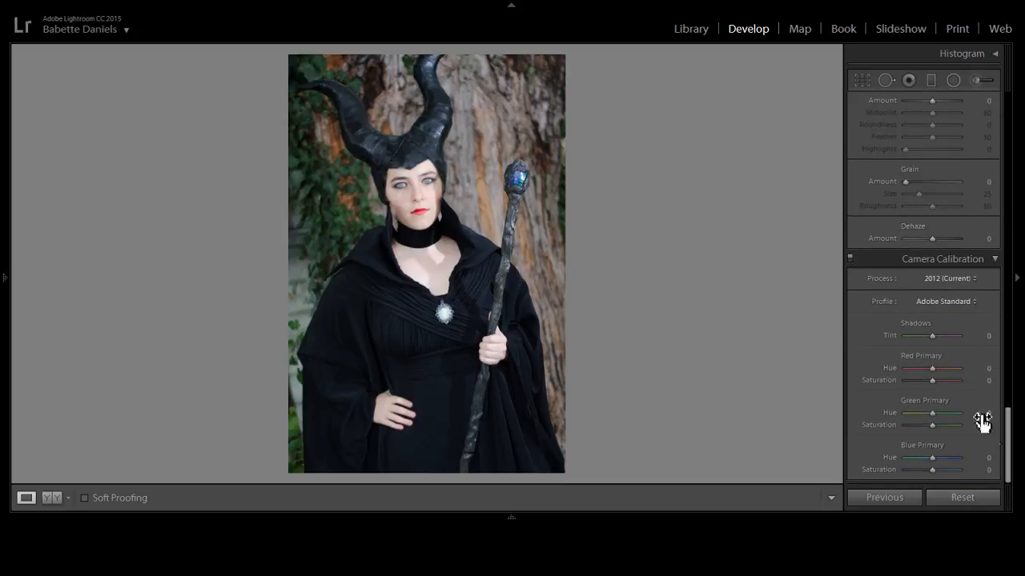
{"action": "left_click_drag", "start_coordinate": [934, 336], "coordinate": [941, 337]}
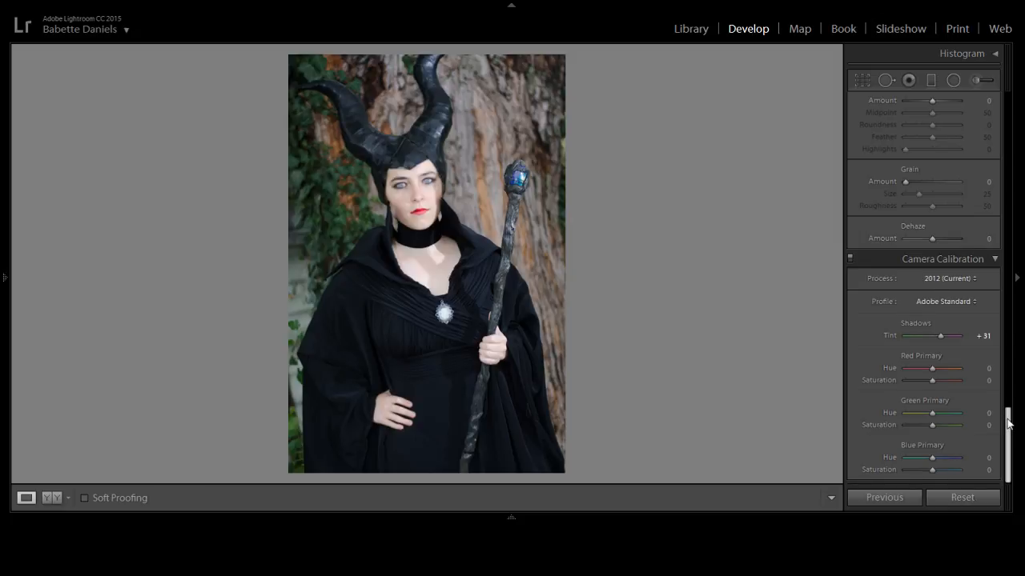
{"action": "scroll", "coordinate": [1006, 422], "scroll_direction": "up", "scroll_amount": 3}
{"action": "scroll", "coordinate": [1002, 423], "scroll_direction": "down", "scroll_amount": 3}
{"action": "left_click_drag", "start_coordinate": [937, 422], "coordinate": [943, 425]}
{"action": "left_click_drag", "start_coordinate": [1007, 438], "coordinate": [1001, 169]}
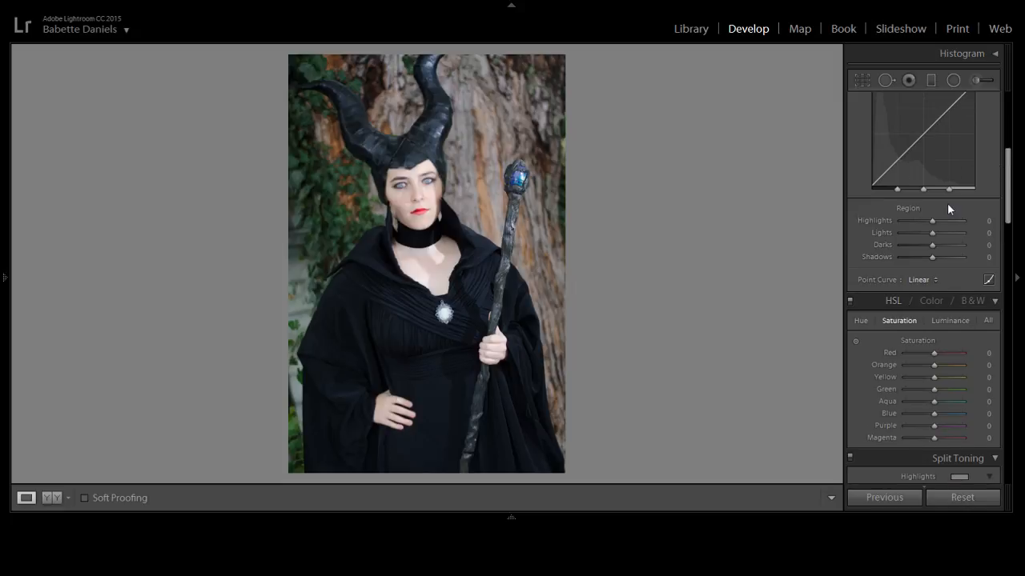
{"action": "key", "text": "y"}
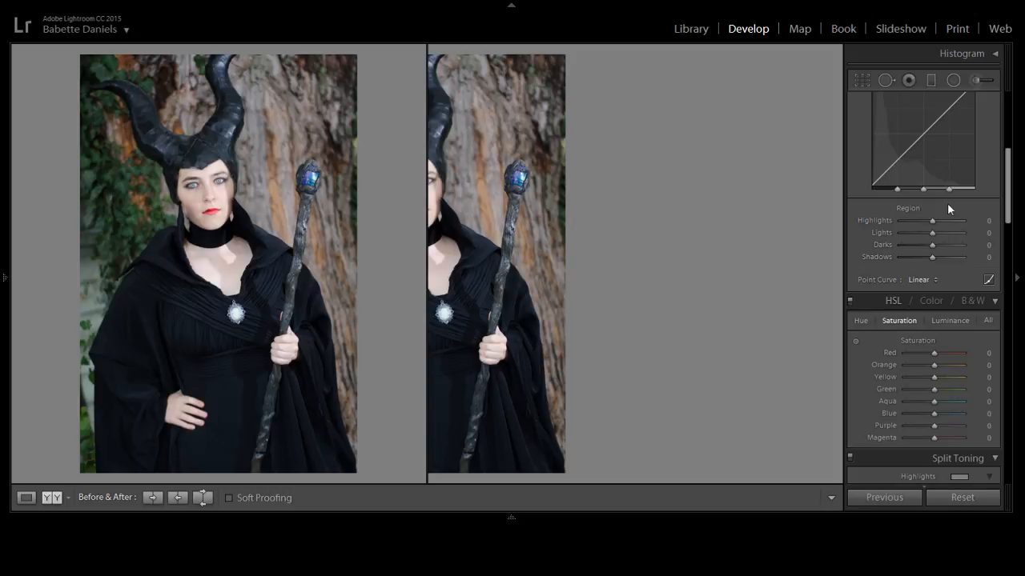
{"action": "key", "text": "y"}
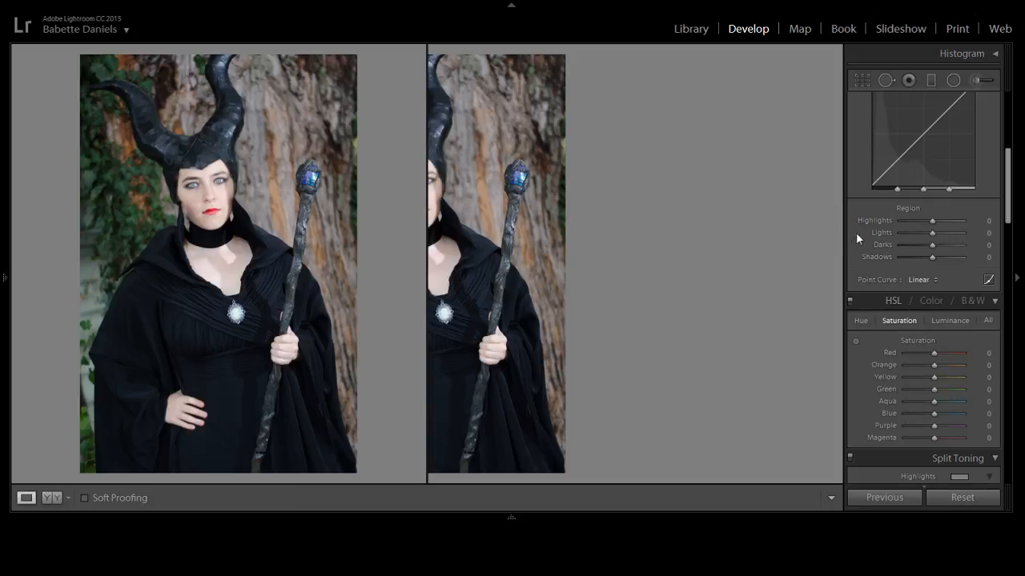
Enable chromatic aberration removal for the staff portrait and try out profile corrections.
{"action": "left_click_drag", "start_coordinate": [1007, 232], "coordinate": [1007, 276]}
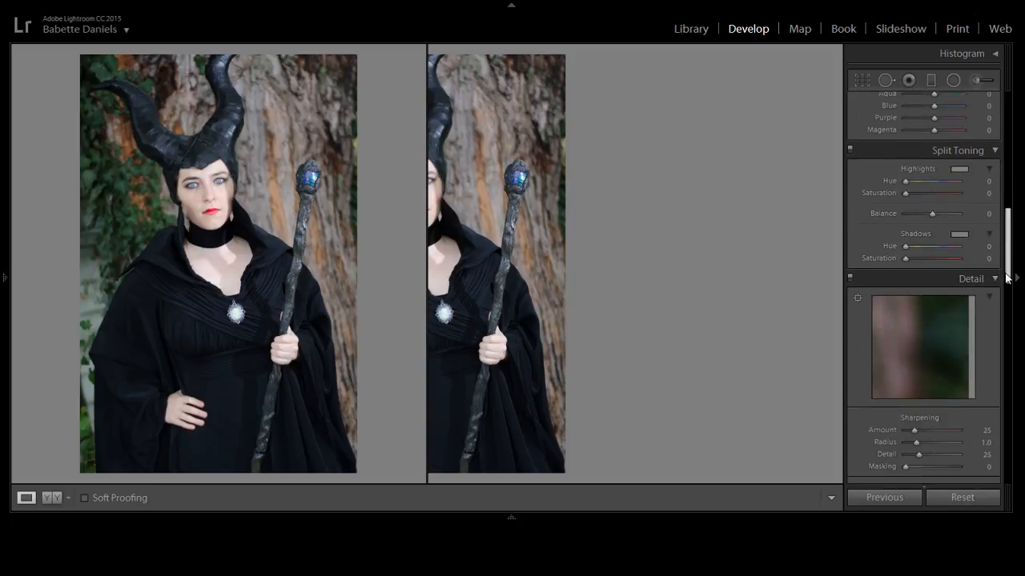
{"action": "scroll", "coordinate": [1007, 277], "scroll_direction": "down", "scroll_amount": 5}
{"action": "left_click", "coordinate": [924, 303]}
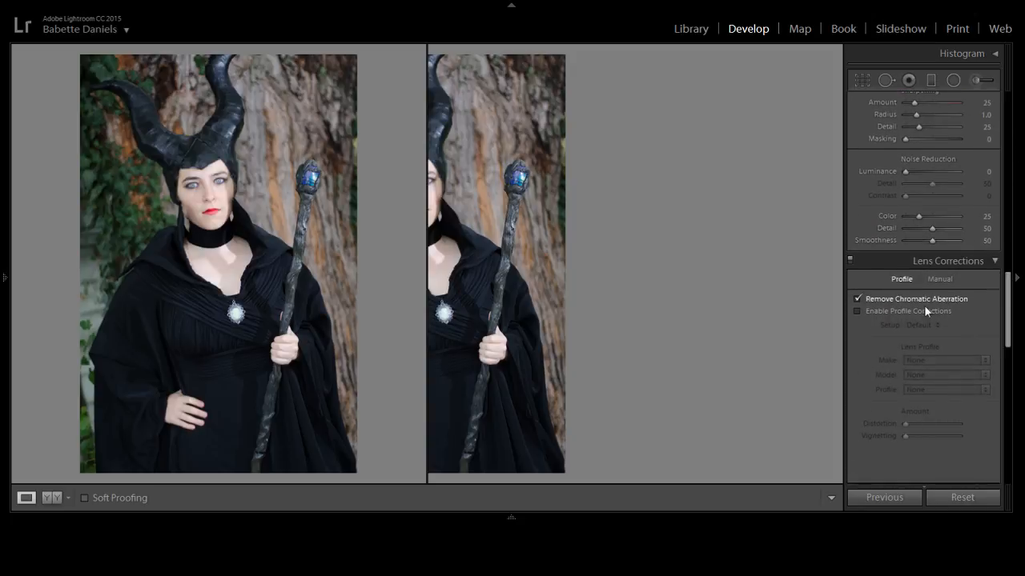
{"action": "left_click", "coordinate": [924, 310]}
{"action": "left_click", "coordinate": [902, 311]}
{"action": "scroll", "coordinate": [1003, 336], "scroll_direction": "up", "scroll_amount": 5}
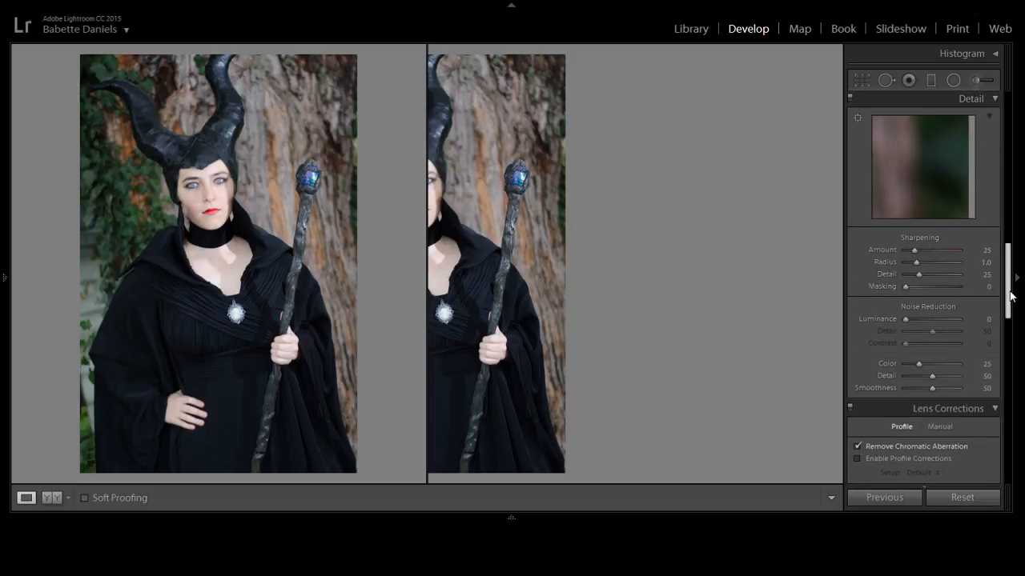
Brush a local adjustment onto the staff's orb at brush size 21 and set its Temp and Tint to -100.
{"action": "left_click_drag", "start_coordinate": [1010, 273], "coordinate": [1009, 200]}
{"action": "left_click", "coordinate": [973, 80]}
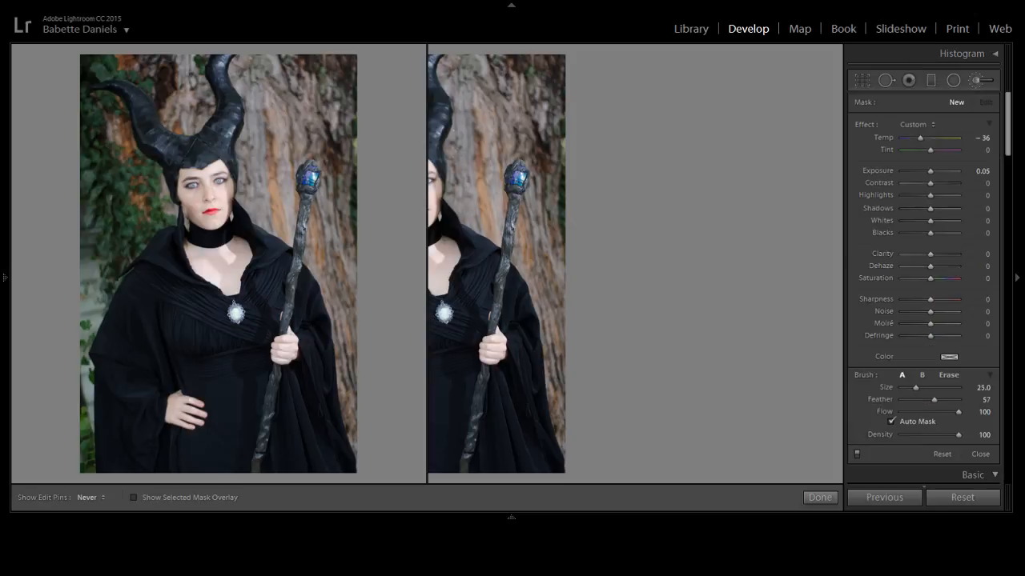
{"action": "key", "text": "bracketright"}
{"action": "left_click", "coordinate": [442, 317]}
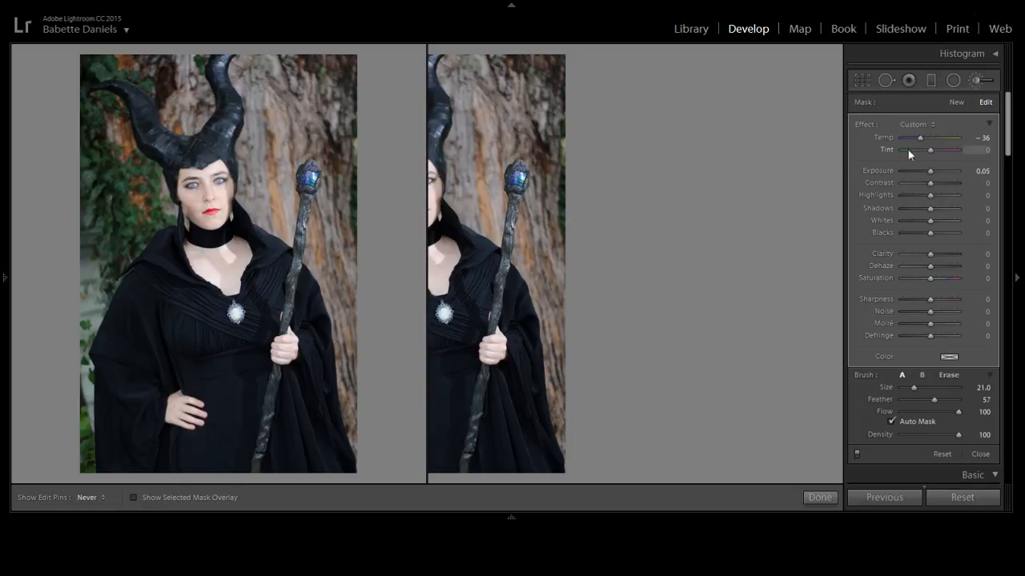
{"action": "mouse_move", "coordinate": [923, 148]}
{"action": "left_mouse_down"}
{"action": "mouse_move", "coordinate": [897, 151]}
{"action": "mouse_move", "coordinate": [935, 136]}
{"action": "mouse_move", "coordinate": [905, 142]}
{"action": "mouse_move", "coordinate": [921, 154]}
{"action": "mouse_move", "coordinate": [903, 155]}
{"action": "left_mouse_up"}
{"action": "key", "text": "y"}
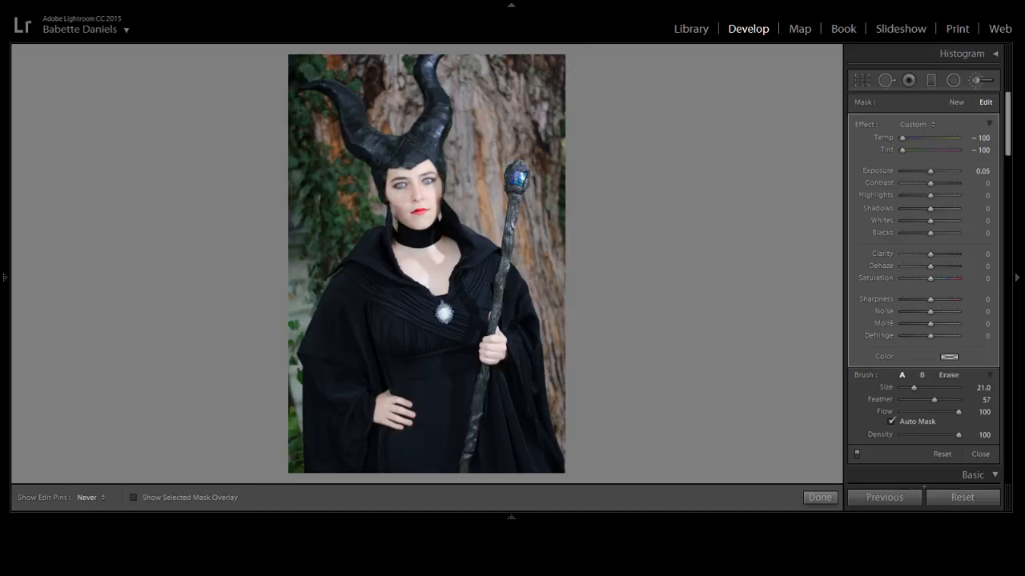
Reopen the adjustment brush, set the edit pins to show automatically, and select the existing adjustment on the staff's orb.
{"action": "left_click", "coordinate": [975, 80]}
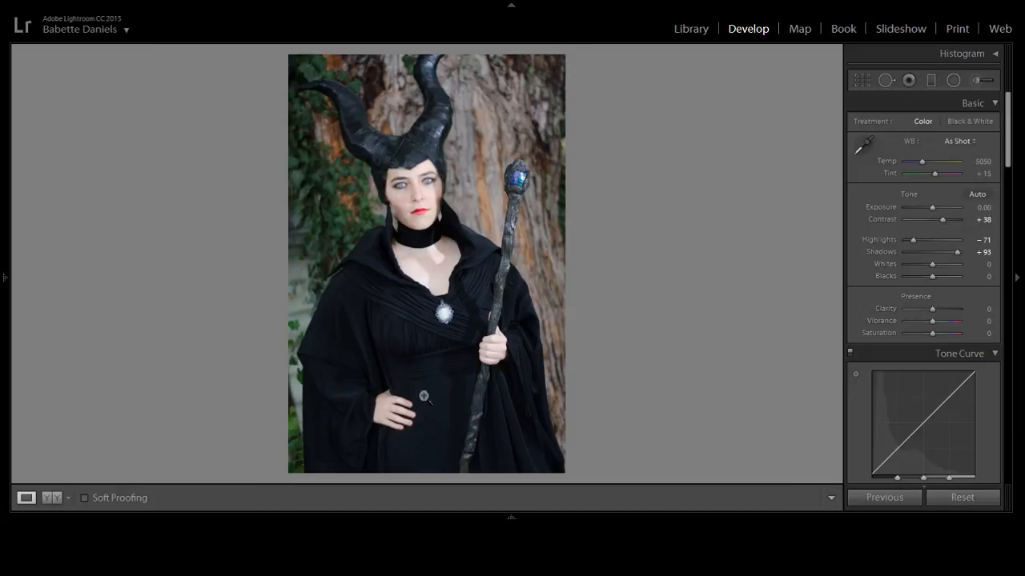
{"action": "left_click", "coordinate": [970, 80]}
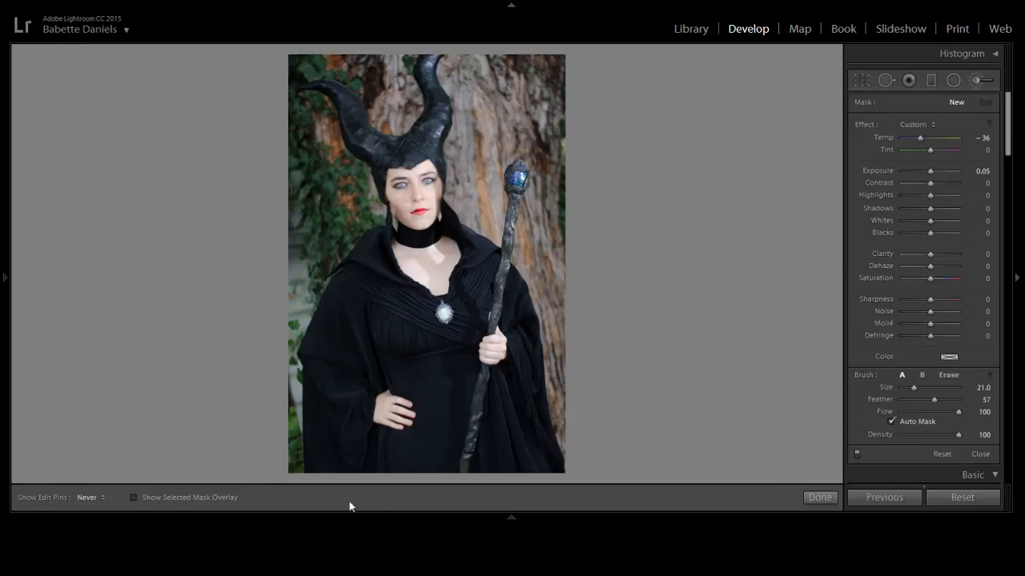
{"action": "left_click", "coordinate": [94, 498]}
{"action": "left_click", "coordinate": [95, 453]}
{"action": "left_click", "coordinate": [519, 177]}
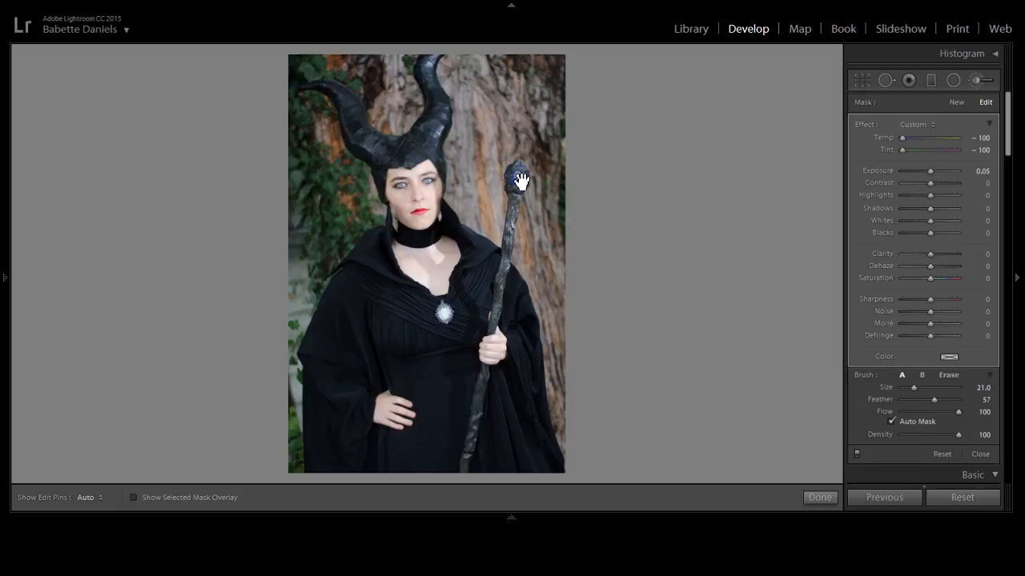
{"action": "left_click", "coordinate": [519, 179]}
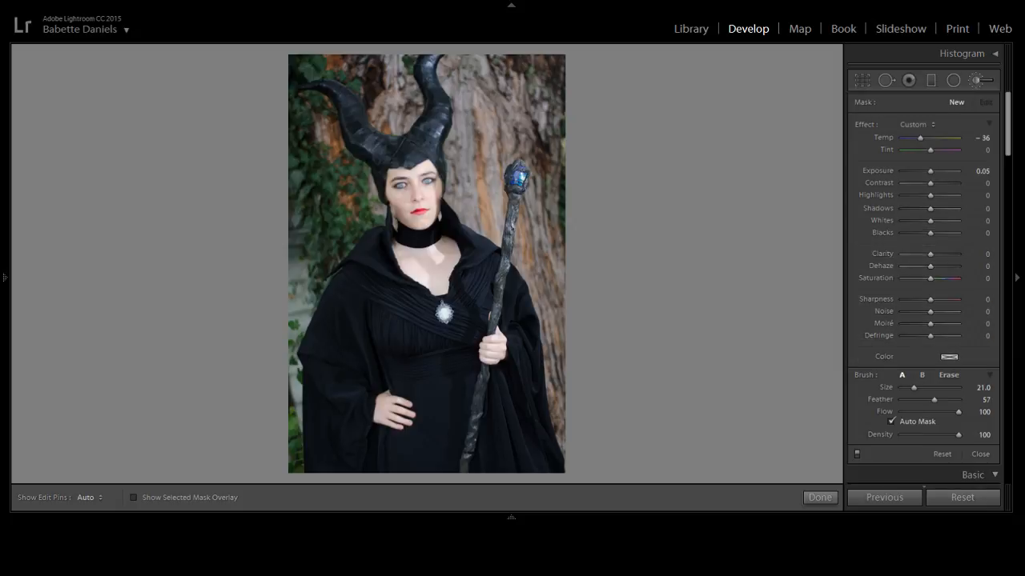
Paint a new brush adjustment with Temp -36 near the staff's orb and set its Tint to 24.
{"action": "left_click", "coordinate": [976, 80]}
{"action": "left_click", "coordinate": [981, 83]}
{"action": "key", "text": "h"}
{"action": "key", "text": "h"}
{"action": "left_click", "coordinate": [531, 146]}
{"action": "key", "text": "h"}
{"action": "key", "text": "h"}
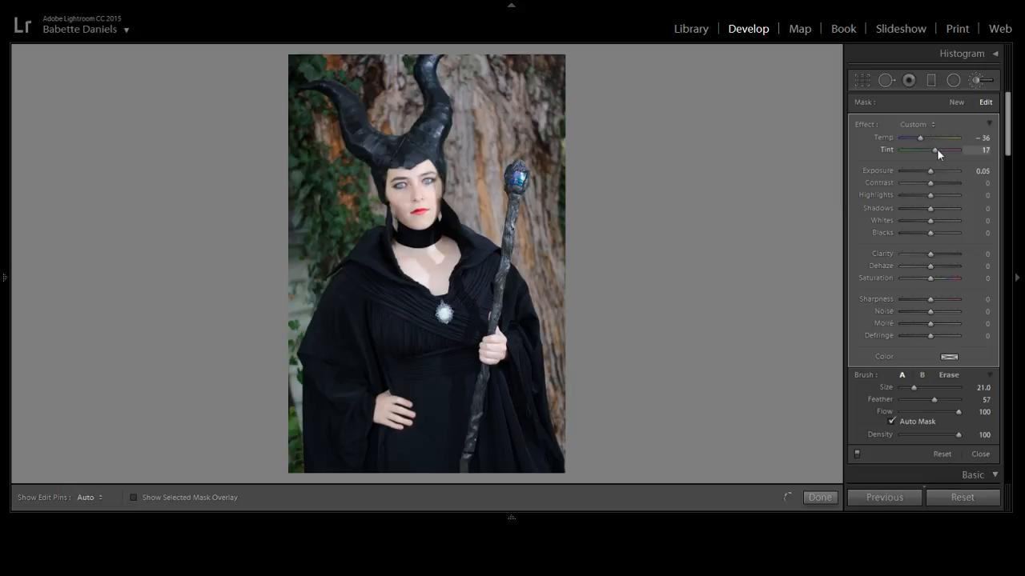
{"action": "left_click_drag", "start_coordinate": [937, 149], "coordinate": [939, 150]}
Send the staff portrait DSC_9734.NEF to the external brush-effects editor.
{"action": "left_click", "coordinate": [511, 516]}
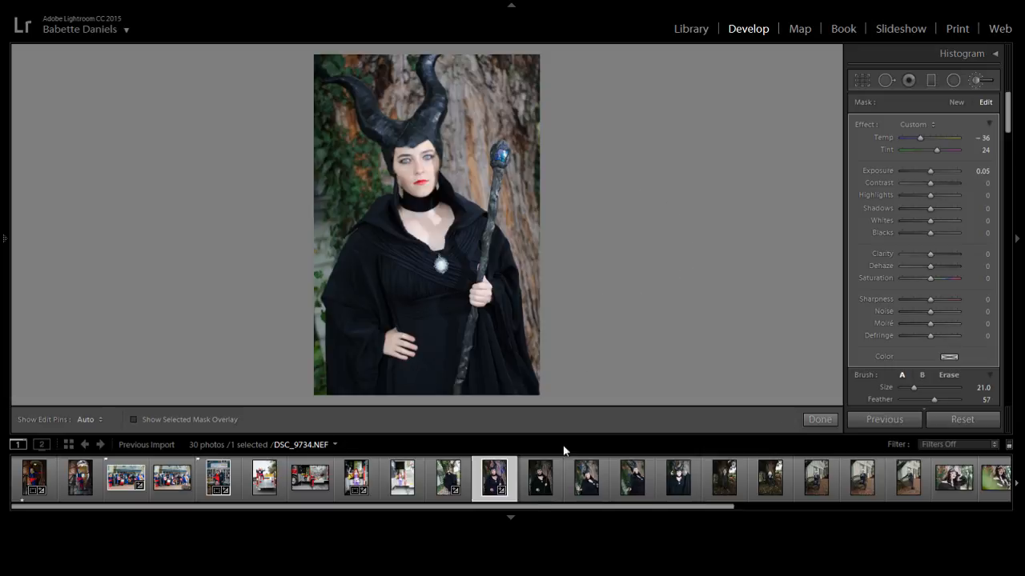
{"action": "key", "text": "ctrl+e"}
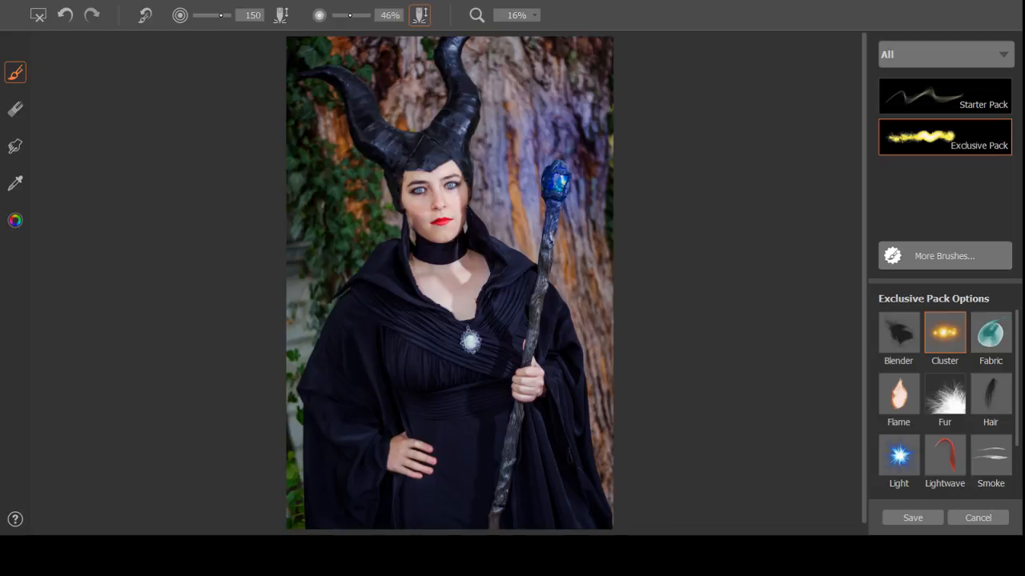
Try Cluster brush strokes over the staff's orb at brush size 750 and 100% opacity, and undo them.
{"action": "left_click_drag", "start_coordinate": [221, 15], "coordinate": [226, 15]}
{"action": "left_click_drag", "start_coordinate": [549, 186], "coordinate": [547, 192]}
{"action": "left_click_drag", "start_coordinate": [549, 167], "coordinate": [545, 174]}
{"action": "left_click", "coordinate": [63, 16]}
{"action": "key", "text": "ctrl+y"}
{"action": "left_click", "coordinate": [65, 16]}
{"action": "left_click_drag", "start_coordinate": [361, 16], "coordinate": [364, 16]}
{"action": "left_click_drag", "start_coordinate": [557, 180], "coordinate": [551, 172]}
{"action": "key", "text": "ctrl+z"}
{"action": "key", "text": "ctrl+y"}
{"action": "key", "text": "ctrl+z"}
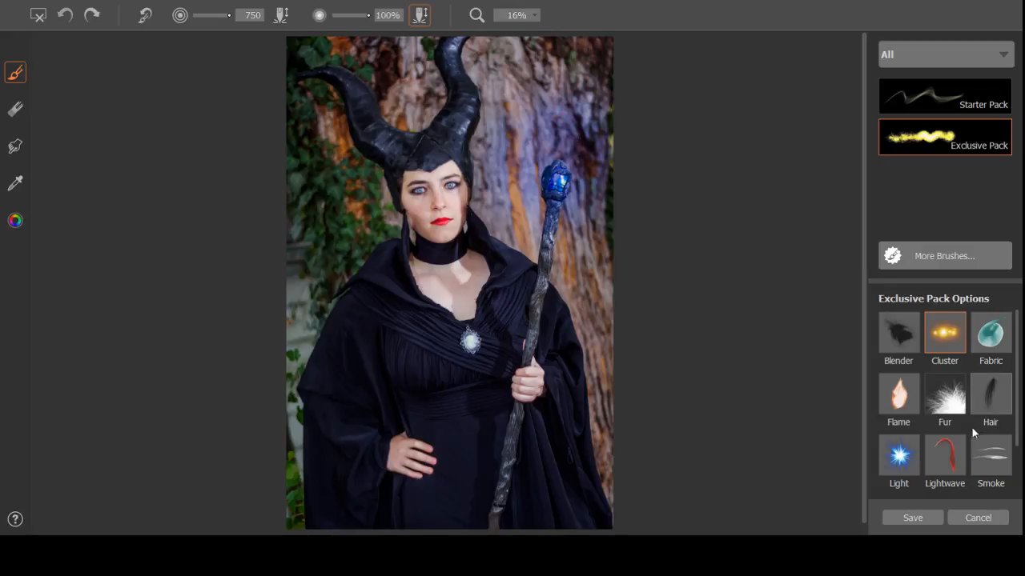
Choose the Wild Grain brush, sample the orb's blue as the paint color, and set the brush size to 750.
{"action": "scroll", "coordinate": [952, 452], "scroll_direction": "down", "scroll_amount": 1}
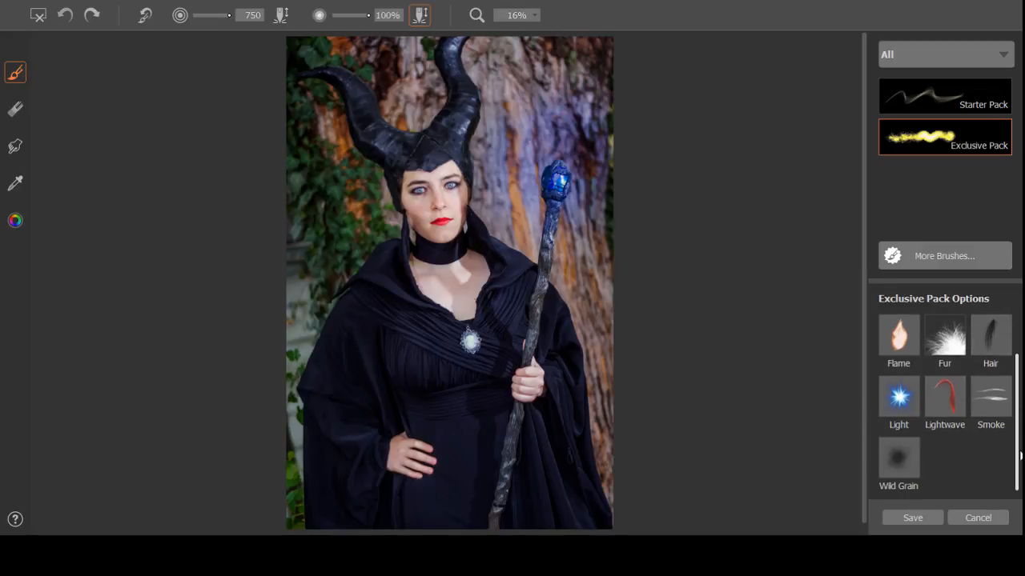
{"action": "left_click", "coordinate": [899, 455]}
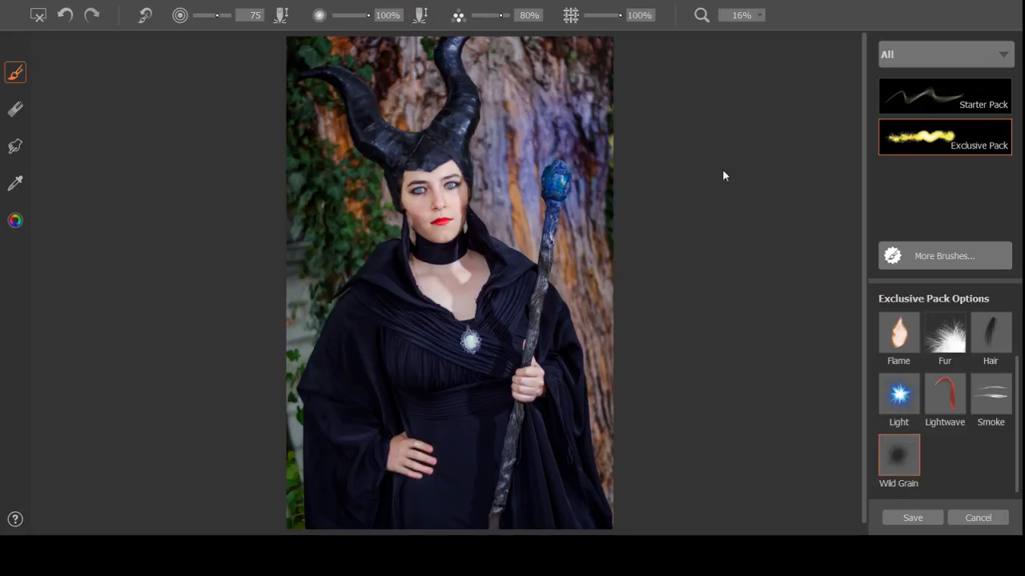
{"action": "left_click", "coordinate": [15, 183]}
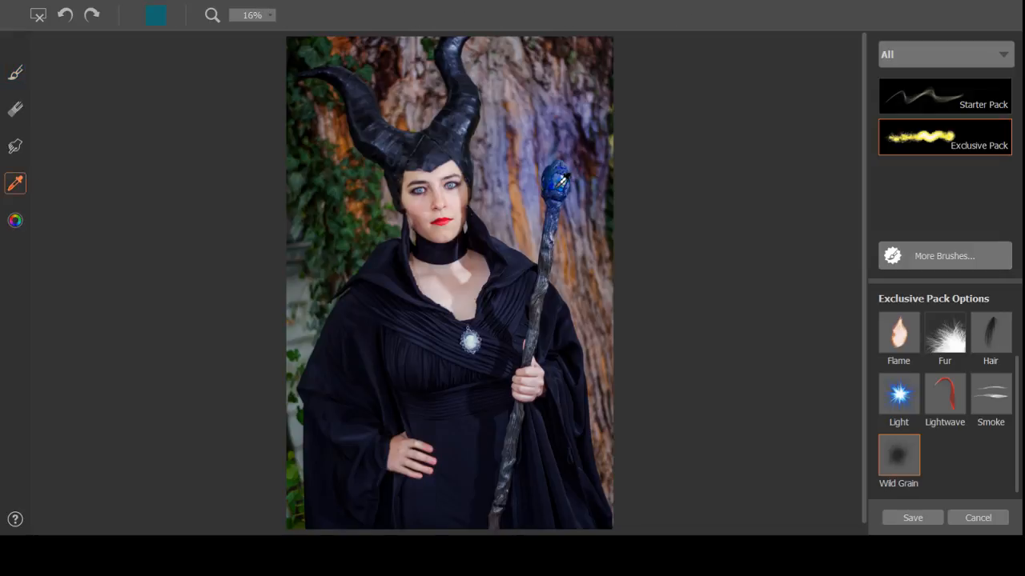
{"action": "left_click", "coordinate": [556, 183]}
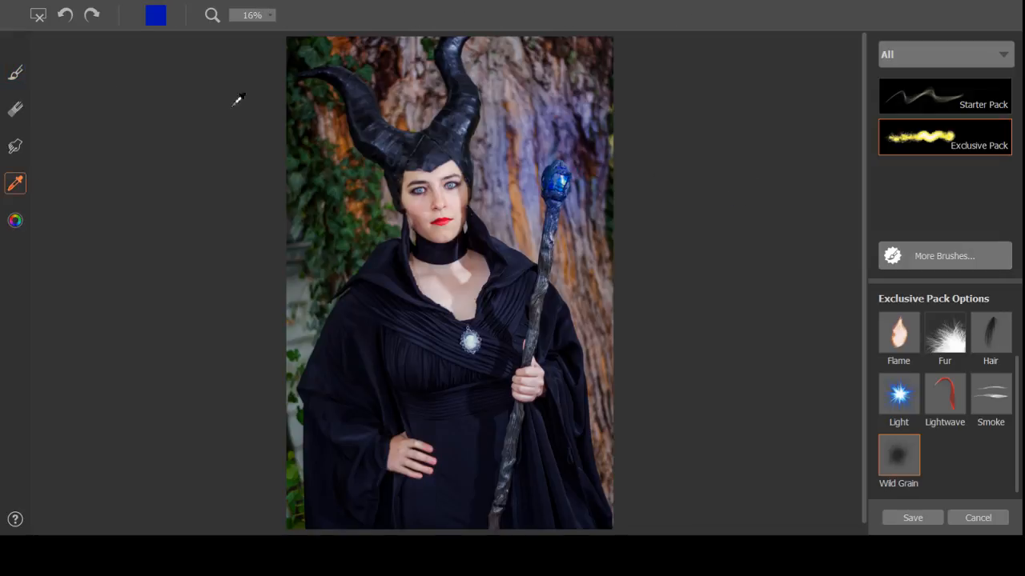
{"action": "left_click", "coordinate": [15, 73]}
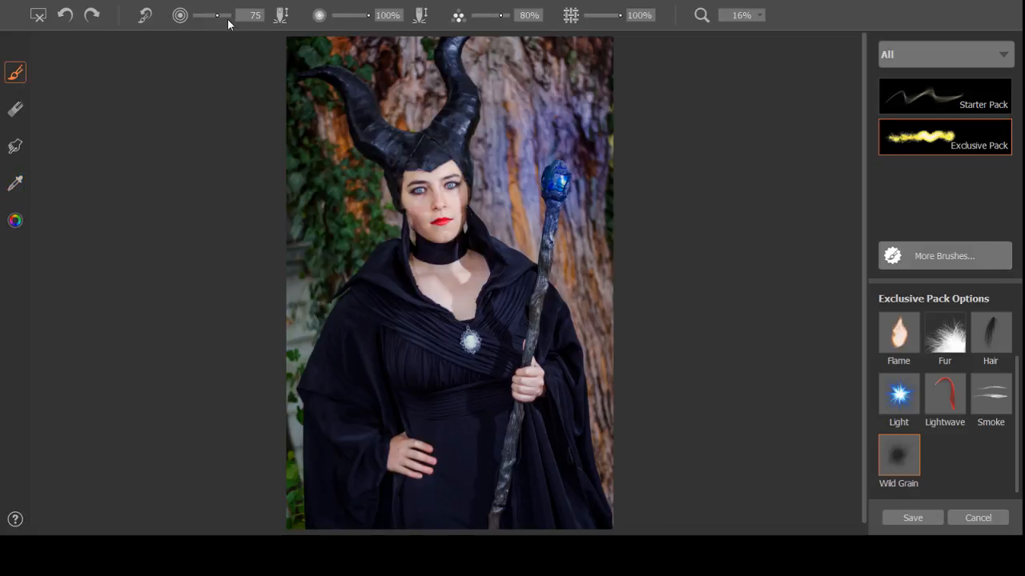
{"action": "type", "text": "0"}
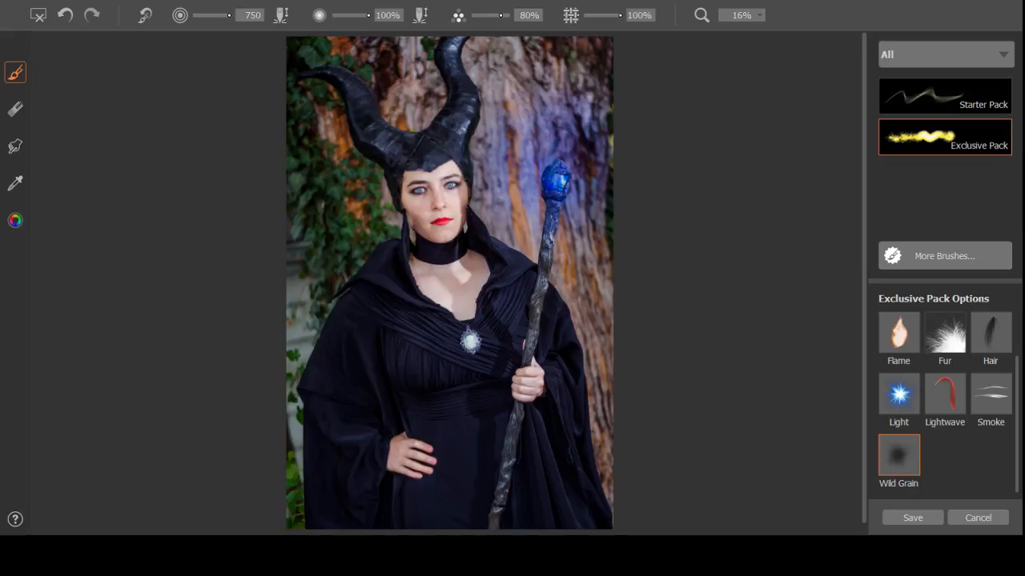
Paint blue Wild Grain glow over the staff's orb and just above it.
{"action": "left_click", "coordinate": [558, 181]}
{"action": "left_click", "coordinate": [557, 179]}
{"action": "left_click", "coordinate": [554, 168]}
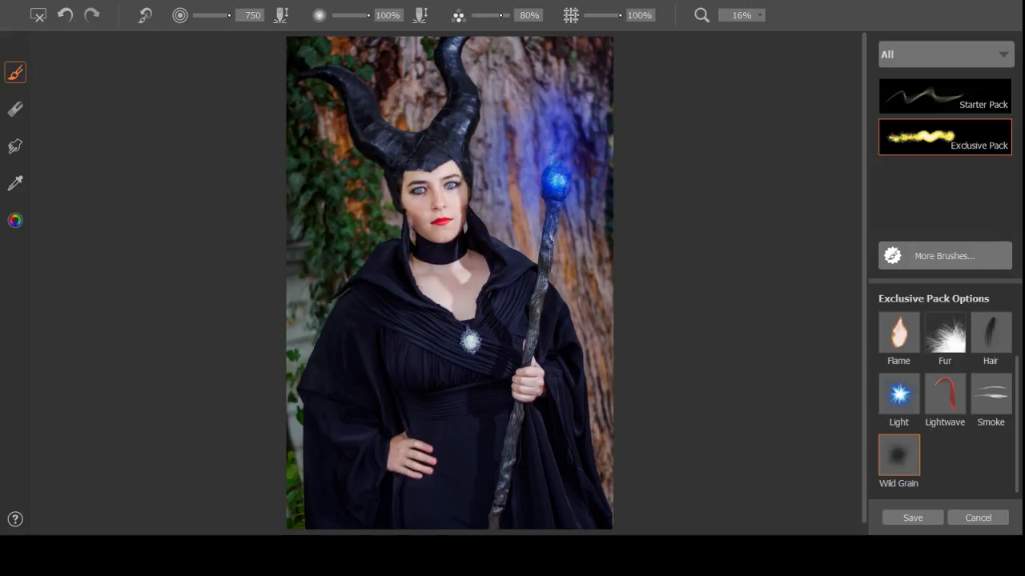
{"action": "left_click", "coordinate": [552, 145]}
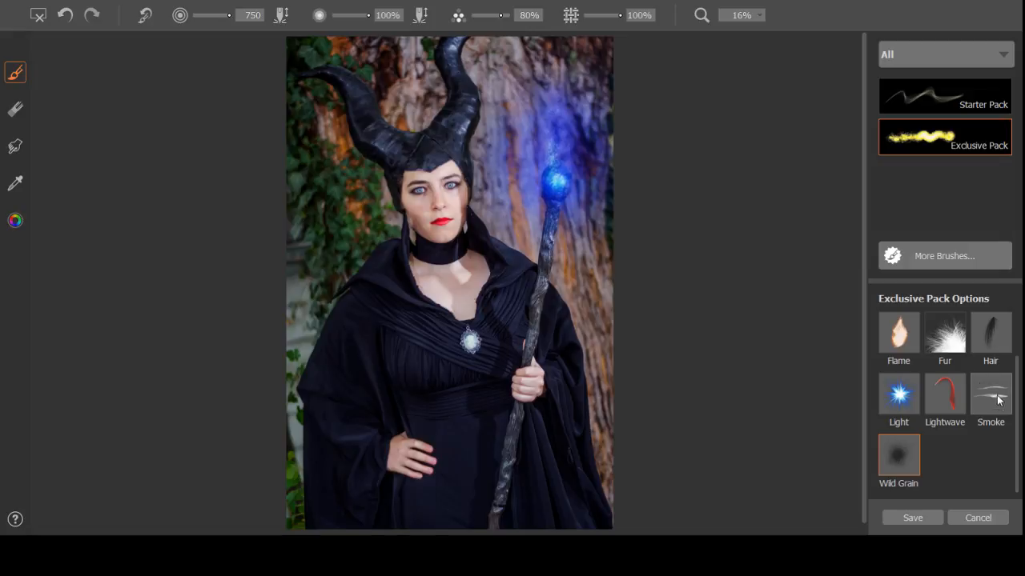
Switch to the Blender brush and set its size to 750.
{"action": "scroll", "coordinate": [945, 340], "scroll_direction": "up", "scroll_amount": 1}
{"action": "left_click", "coordinate": [899, 332]}
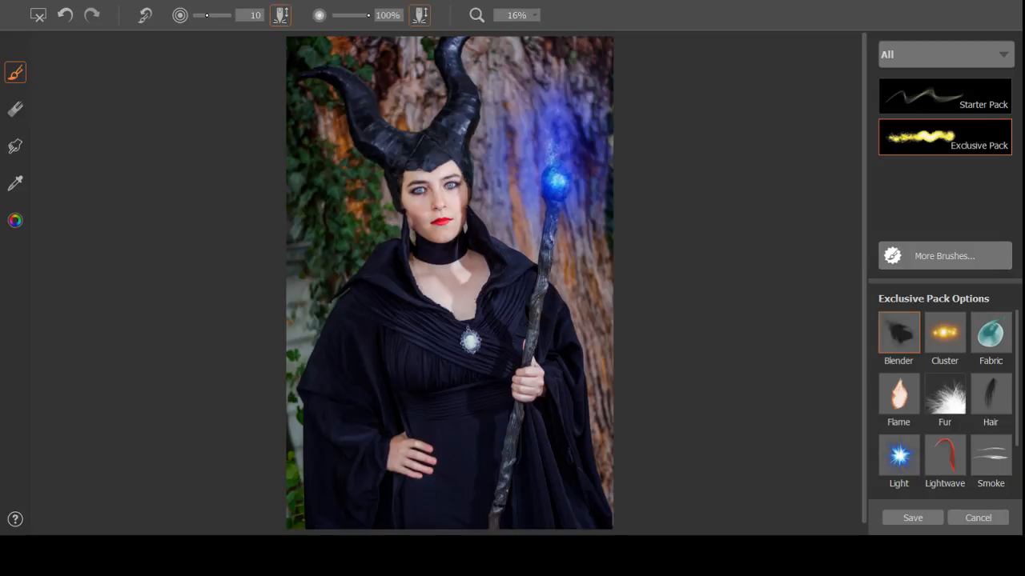
{"action": "left_click_drag", "start_coordinate": [207, 15], "coordinate": [229, 16]}
Try Blender strokes across the glowing orb at 100% and 70% opacity, undoing each one.
{"action": "left_click_drag", "start_coordinate": [556, 190], "coordinate": [554, 157]}
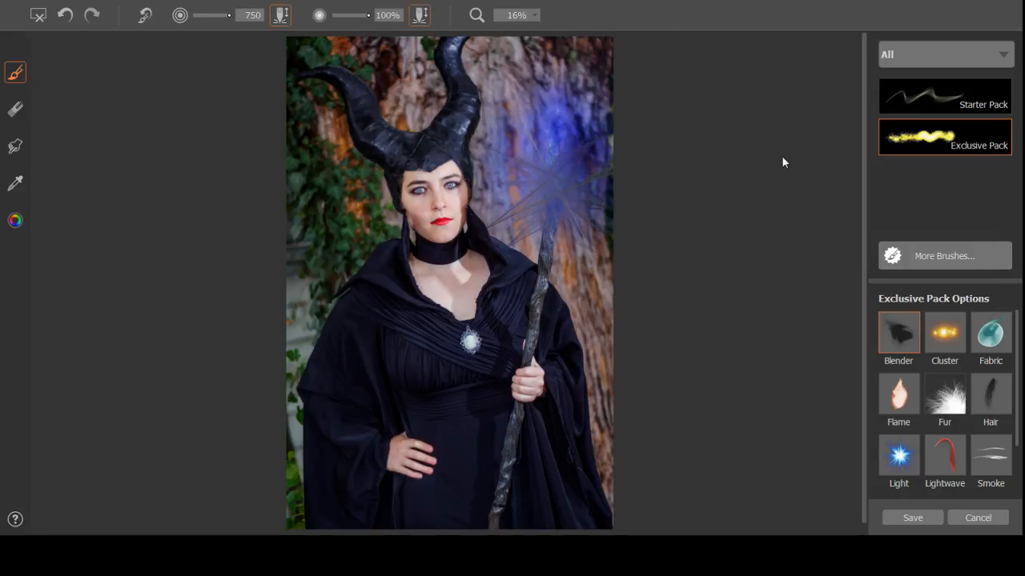
{"action": "key", "text": "ctrl+z"}
{"action": "left_click_drag", "start_coordinate": [367, 15], "coordinate": [358, 16]}
{"action": "left_click_drag", "start_coordinate": [555, 200], "coordinate": [585, 160]}
{"action": "key", "text": "ctrl+z"}
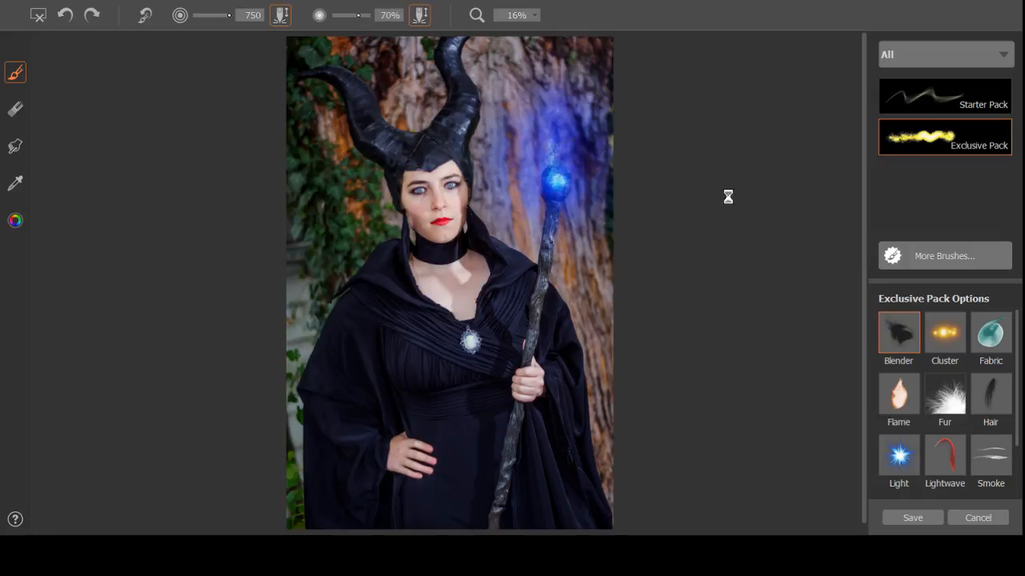
Reduce the Blender brush's opacity further and paint a short upward stroke above the orb.
{"action": "left_click_drag", "start_coordinate": [358, 15], "coordinate": [344, 16]}
{"action": "left_click_drag", "start_coordinate": [341, 18], "coordinate": [339, 15]}
{"action": "left_click_drag", "start_coordinate": [555, 160], "coordinate": [555, 144]}
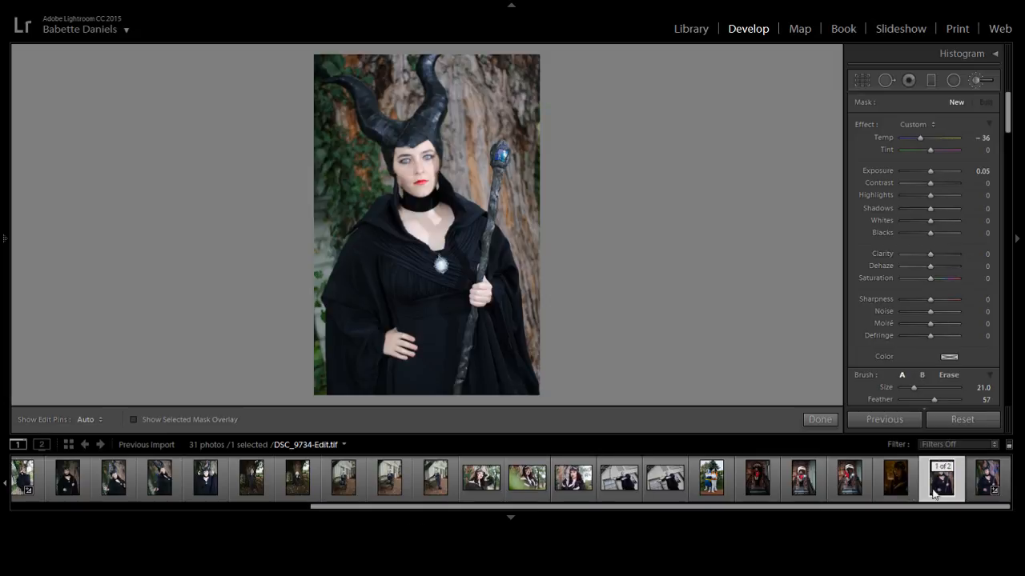
Bring up the photo DSC_9736.NEF for editing and hide the filmstrip.
{"action": "left_click", "coordinate": [982, 490]}
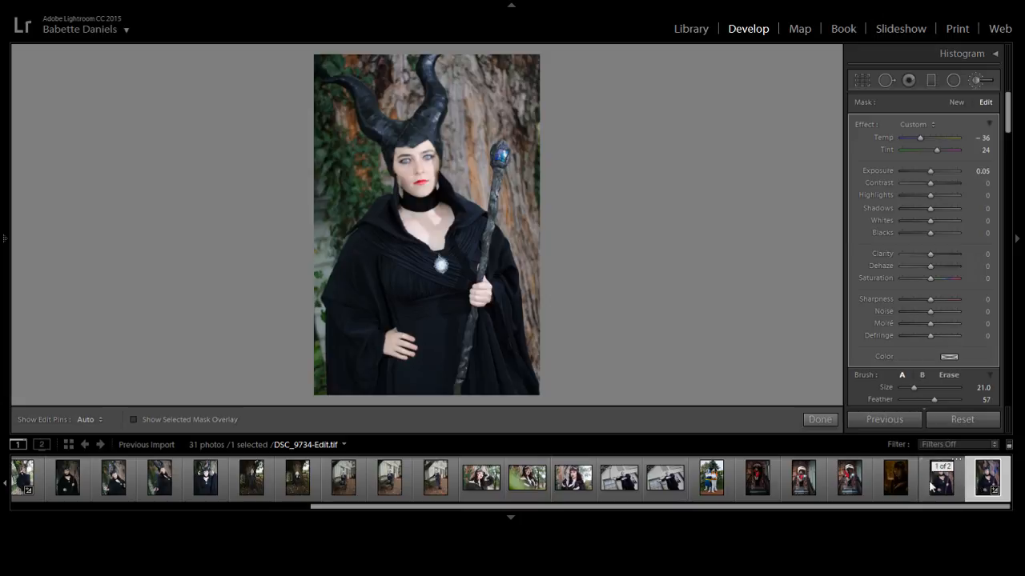
{"action": "scroll", "coordinate": [881, 512], "scroll_direction": "up", "scroll_amount": 9}
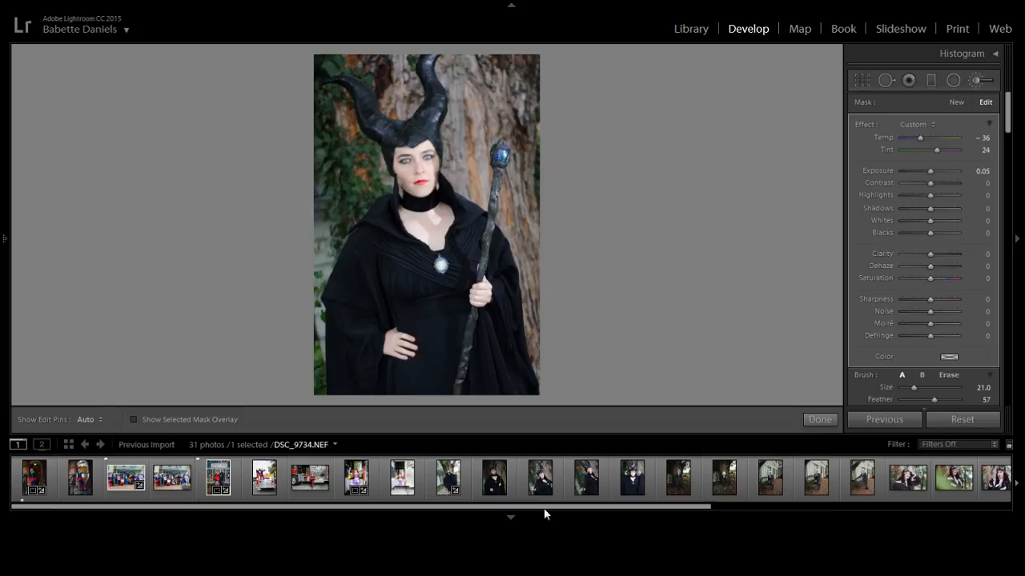
{"action": "left_click", "coordinate": [540, 483]}
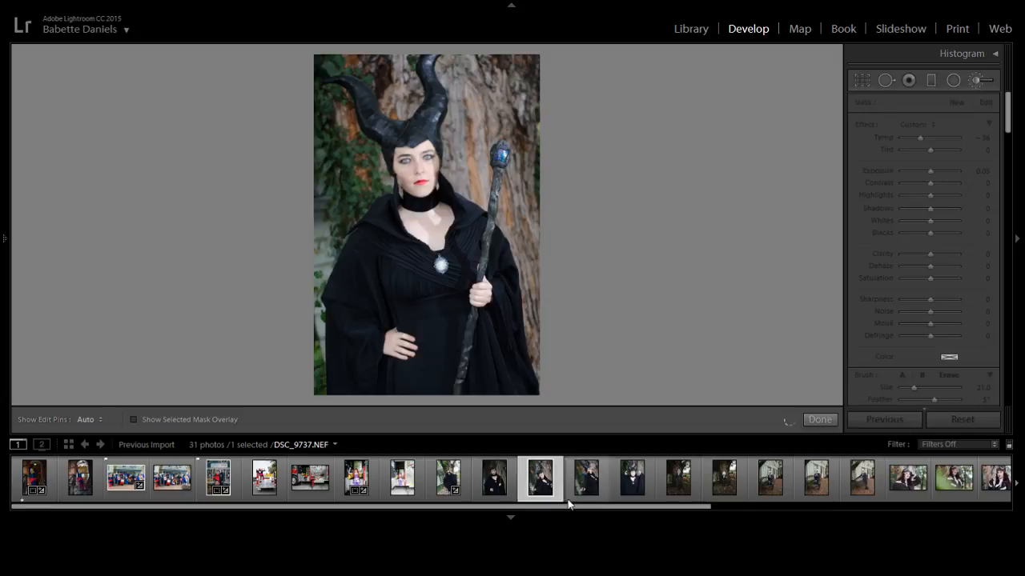
{"action": "left_click_drag", "start_coordinate": [617, 508], "coordinate": [641, 507]}
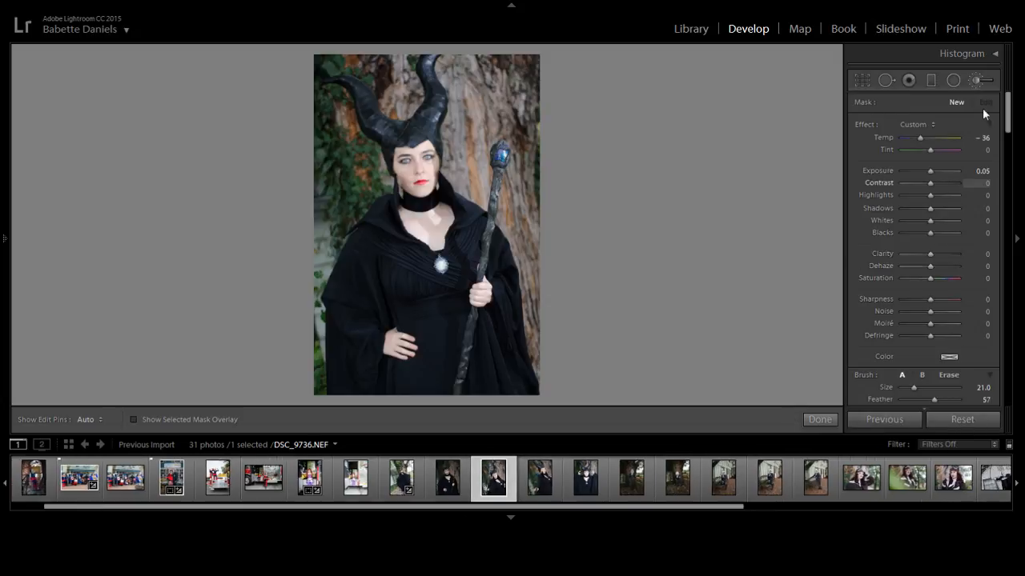
{"action": "left_click", "coordinate": [993, 54]}
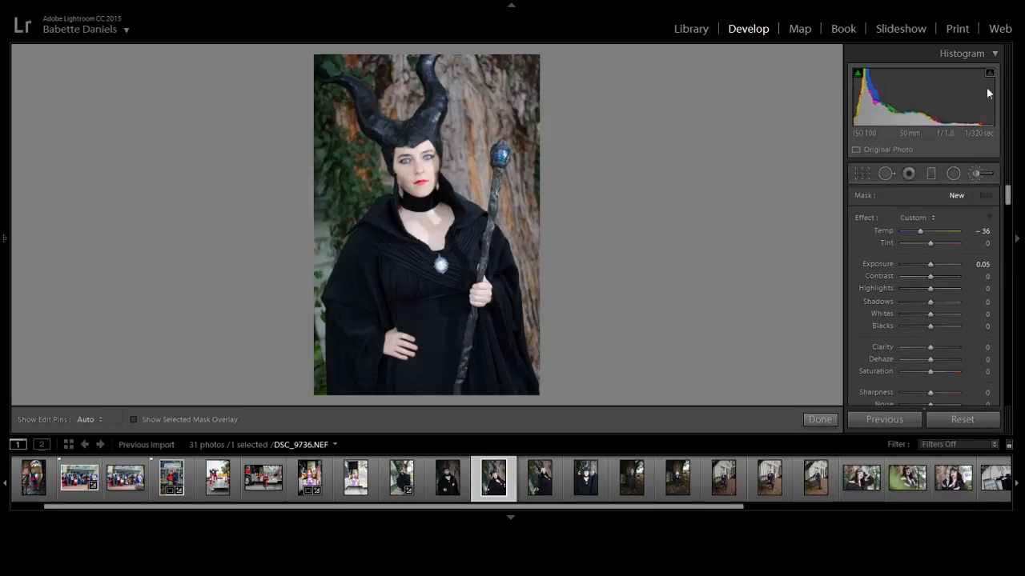
{"action": "left_click", "coordinate": [992, 56]}
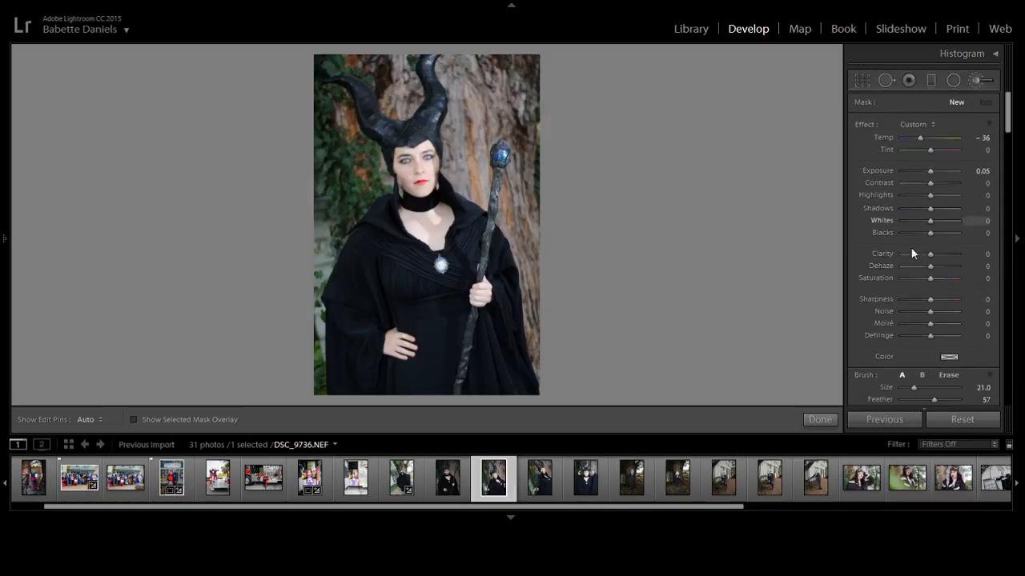
{"action": "key", "text": "Right"}
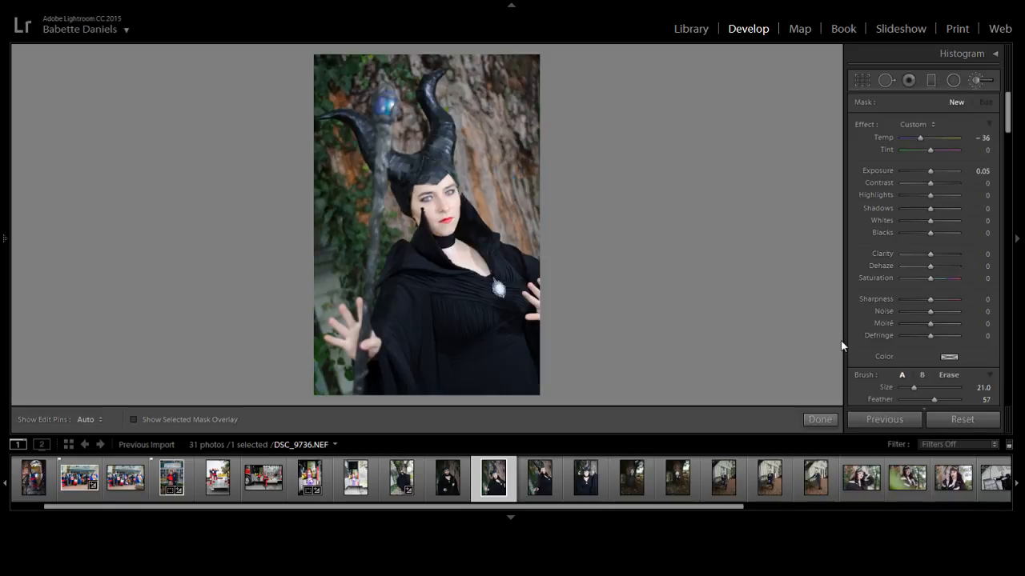
{"action": "key", "text": "F6"}
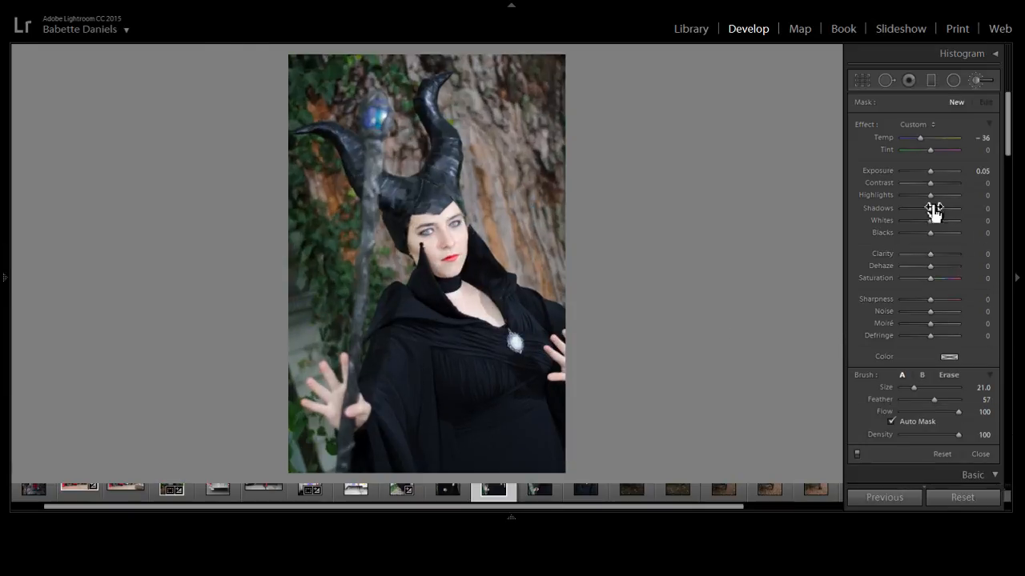
Close the adjustment brush and set the photo's Highlights to -69, Shadows to +81 and Contrast to +38.
{"action": "left_click", "coordinate": [975, 82]}
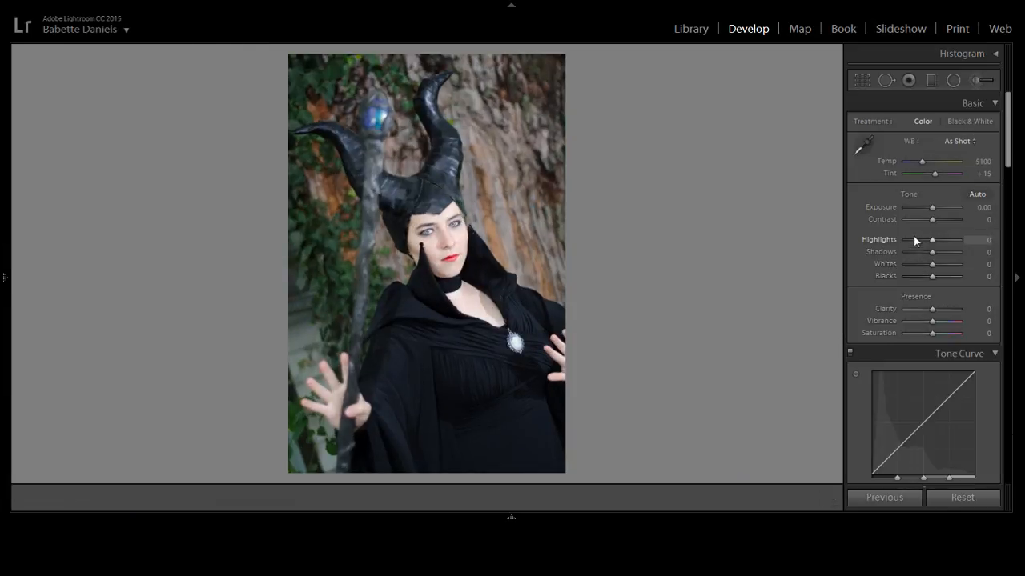
{"action": "left_click", "coordinate": [913, 240]}
{"action": "left_click_drag", "start_coordinate": [938, 249], "coordinate": [954, 253]}
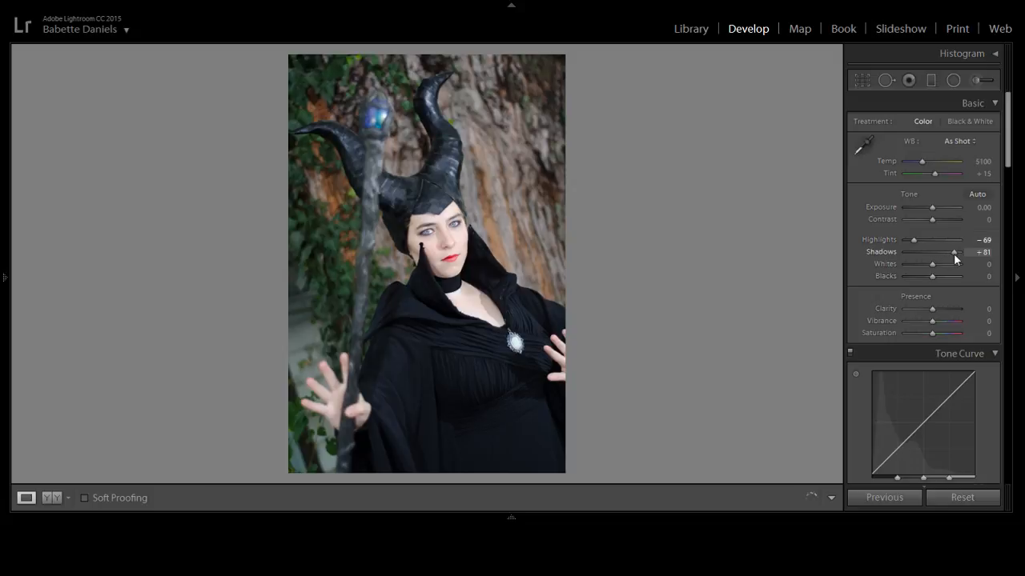
{"action": "left_click_drag", "start_coordinate": [932, 220], "coordinate": [942, 219]}
Enable Remove Chromatic Aberration, and switch the lens profile corrections on and back off for comparison.
{"action": "left_click_drag", "start_coordinate": [1008, 152], "coordinate": [925, 398]}
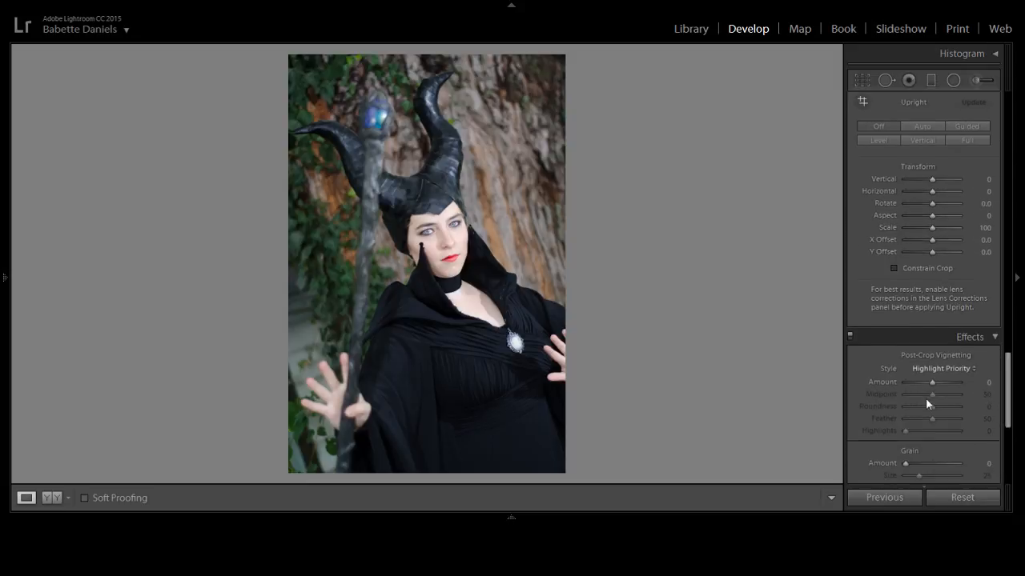
{"action": "scroll", "coordinate": [907, 296], "scroll_direction": "down", "scroll_amount": 4}
{"action": "scroll", "coordinate": [903, 313], "scroll_direction": "up", "scroll_amount": 6}
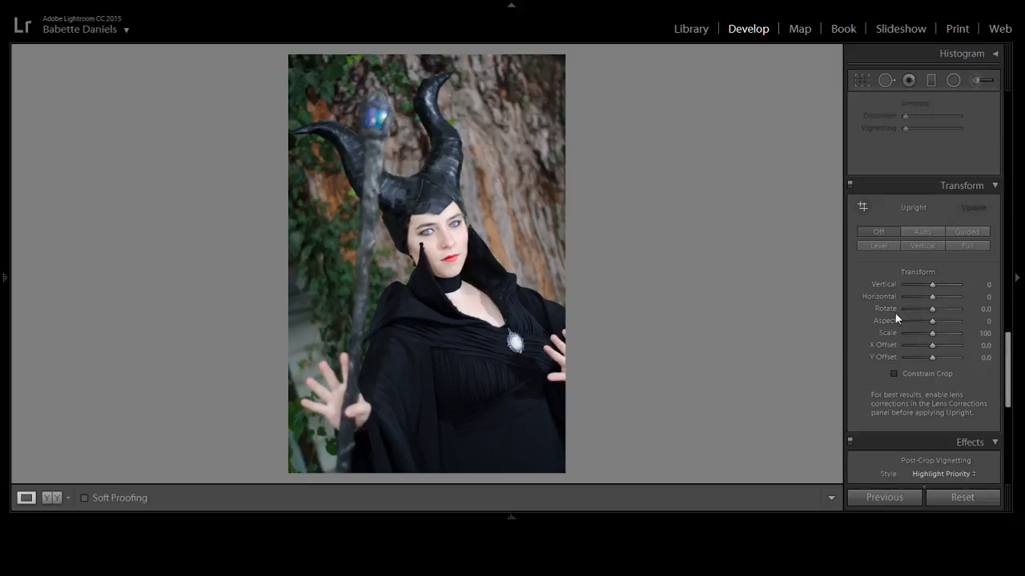
{"action": "scroll", "coordinate": [903, 293], "scroll_direction": "up", "scroll_amount": 5}
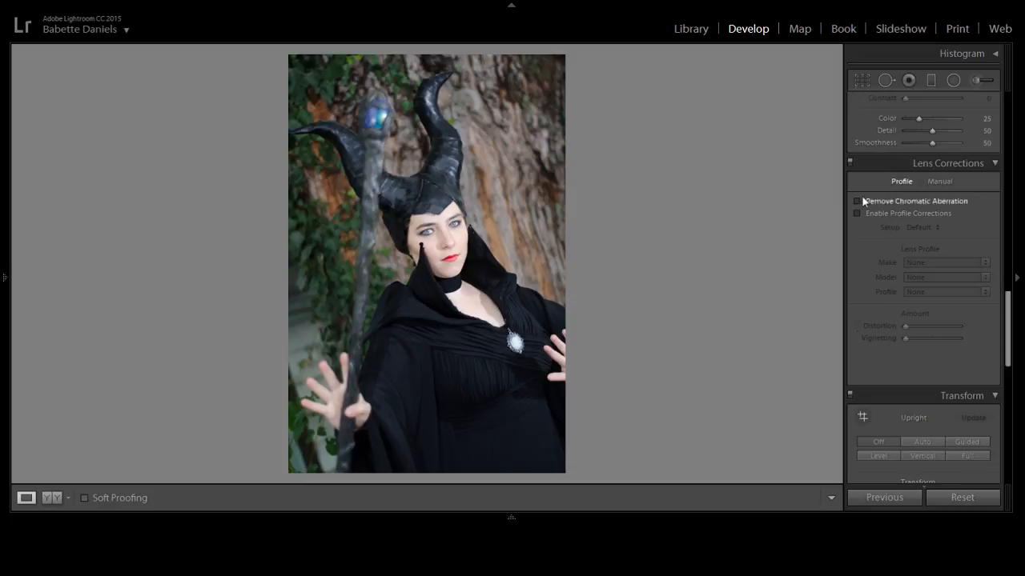
{"action": "left_click", "coordinate": [856, 201]}
{"action": "left_click", "coordinate": [858, 213]}
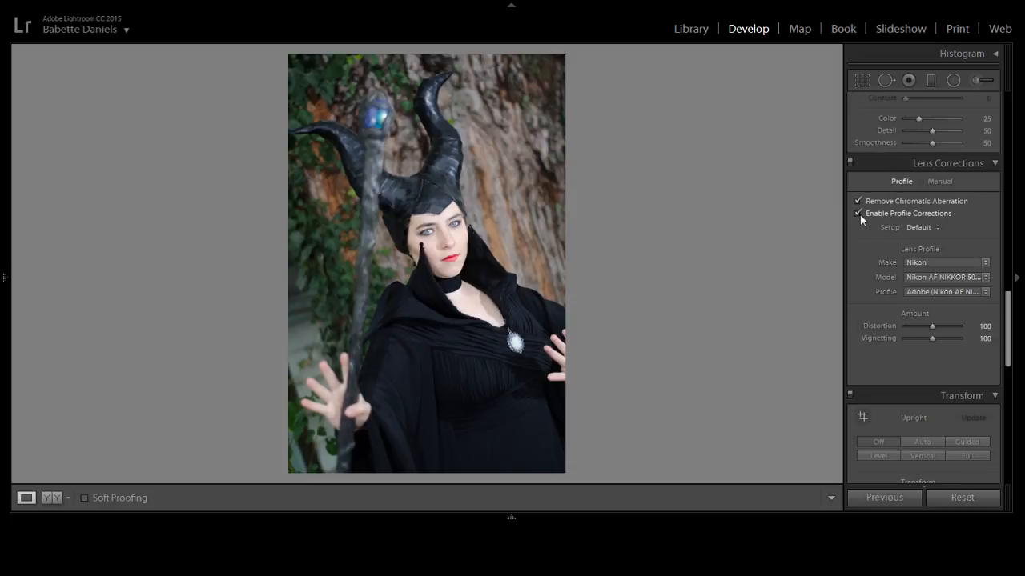
{"action": "left_click", "coordinate": [858, 213]}
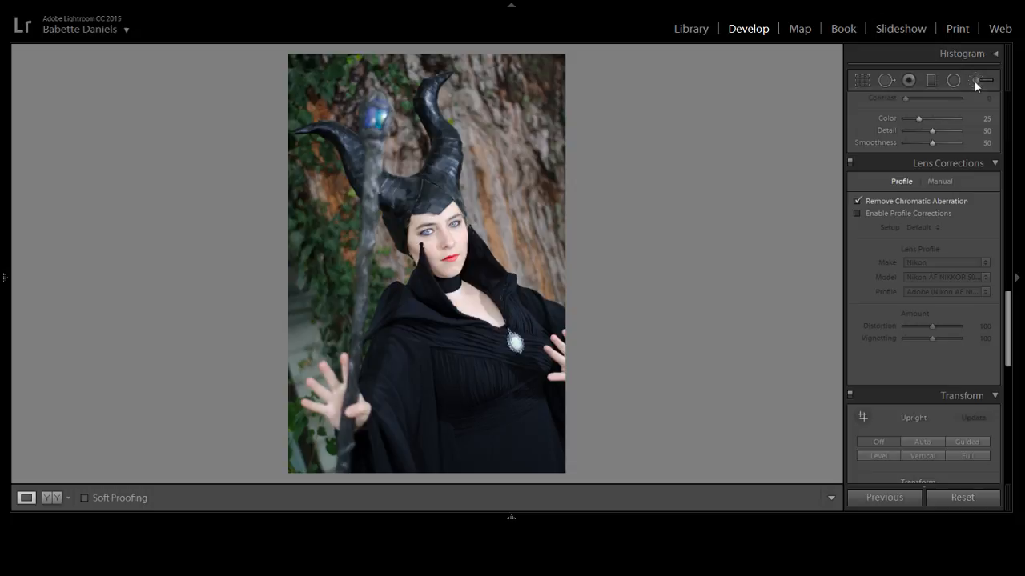
Draw a radial filter around the staff's orb with an inverted mask and Feather 100.
{"action": "left_click", "coordinate": [954, 81]}
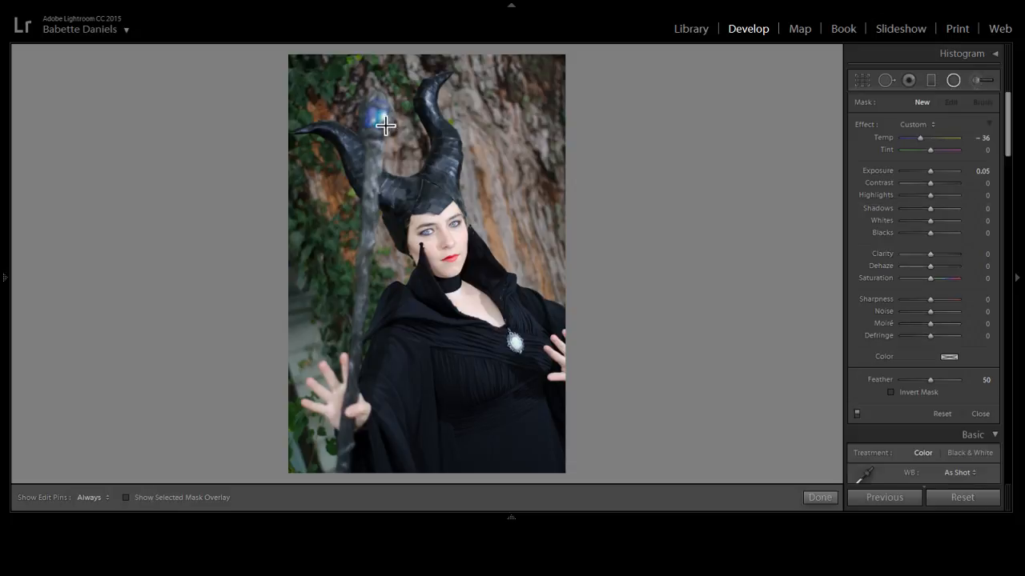
{"action": "left_click", "coordinate": [446, 200]}
{"action": "left_click", "coordinate": [904, 392]}
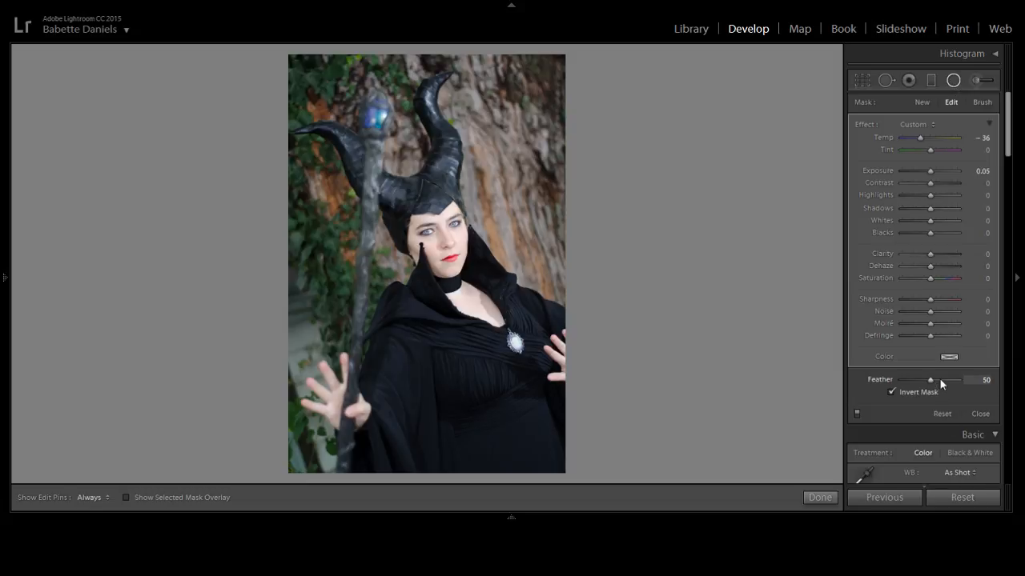
{"action": "left_click_drag", "start_coordinate": [887, 383], "coordinate": [961, 382]}
{"action": "left_click", "coordinate": [953, 81]}
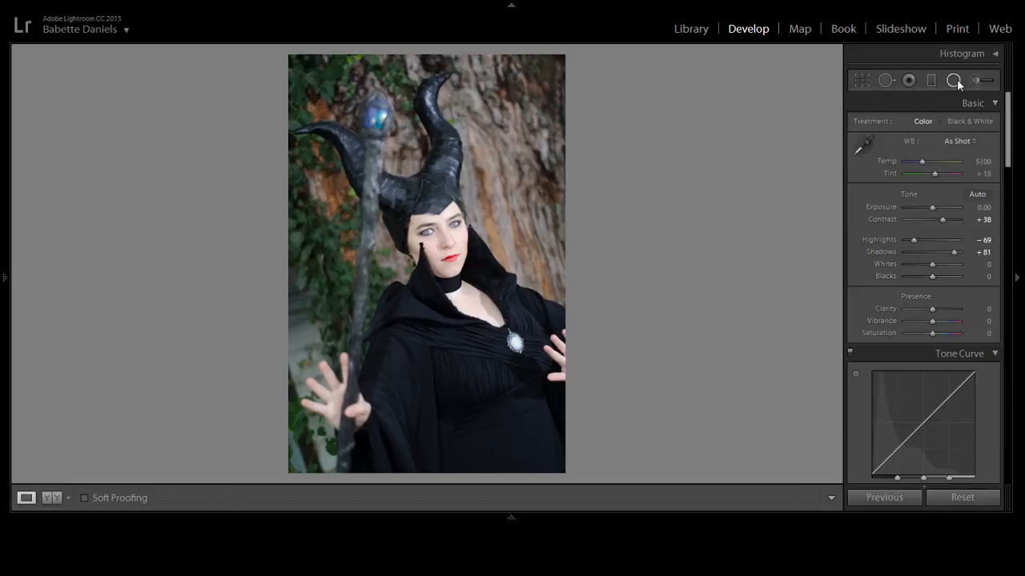
Reselect the radial filter on the staff's orb, shift its Temp further toward blue, and close the filter.
{"action": "left_click", "coordinate": [953, 81]}
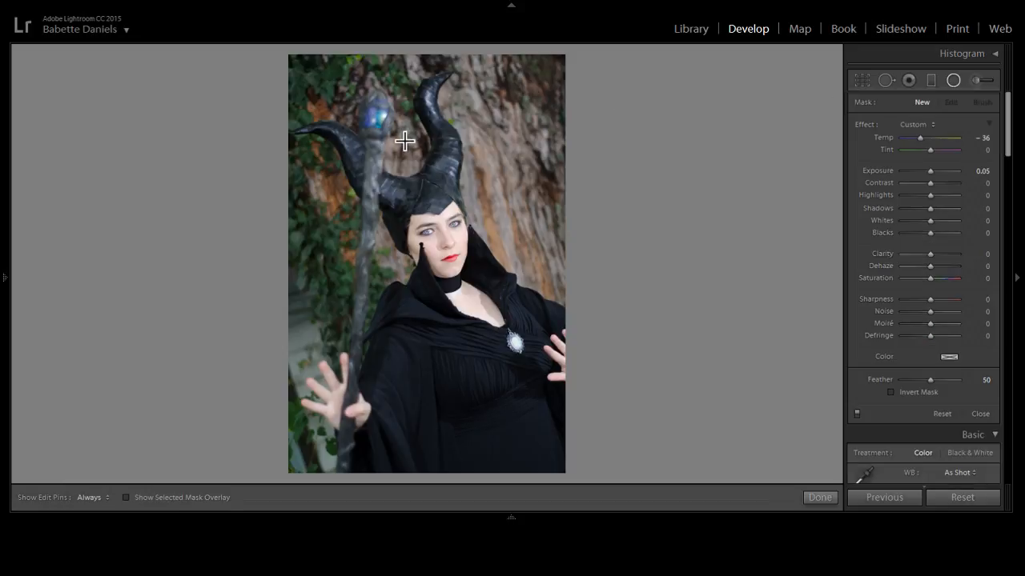
{"action": "left_click", "coordinate": [378, 119]}
{"action": "left_click", "coordinate": [379, 120]}
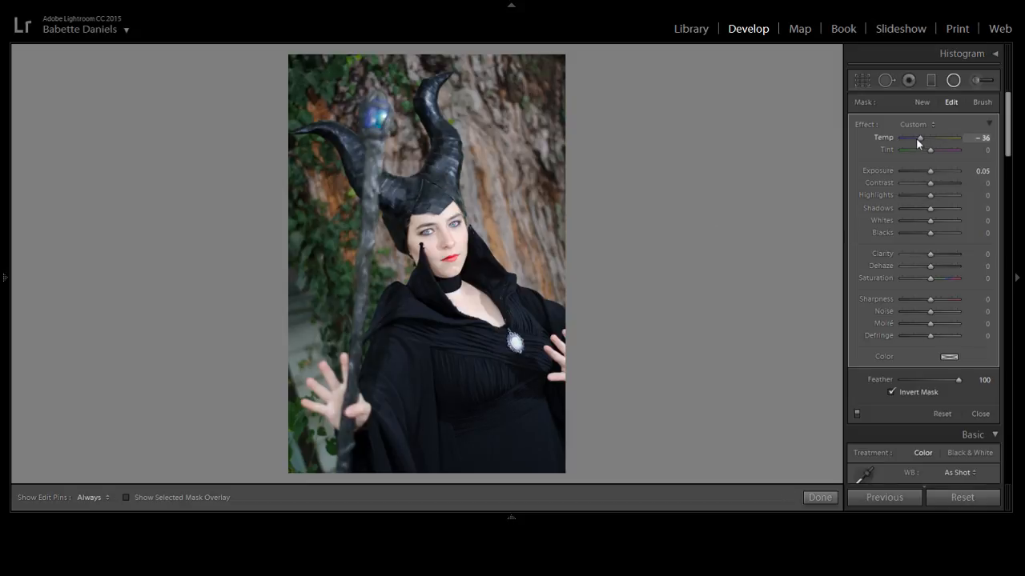
{"action": "left_click_drag", "start_coordinate": [913, 139], "coordinate": [910, 139]}
{"action": "left_click", "coordinate": [952, 81]}
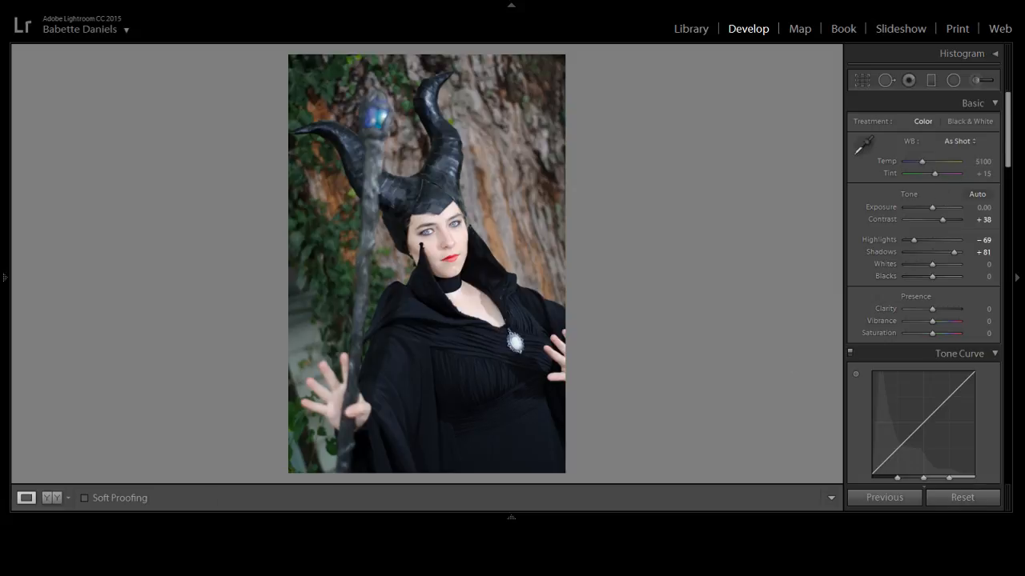
{"action": "mouse_move", "coordinate": [799, 522]}
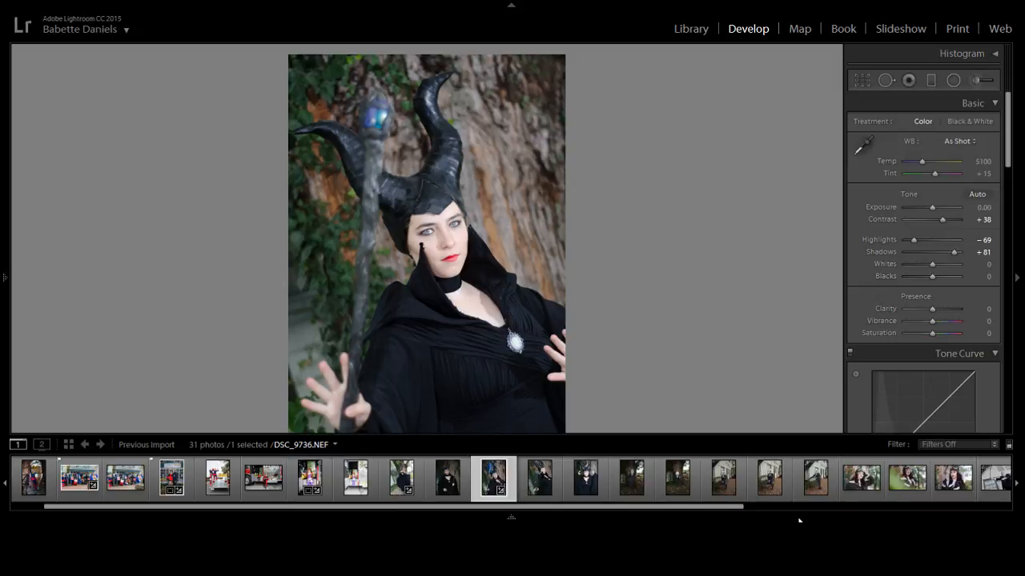